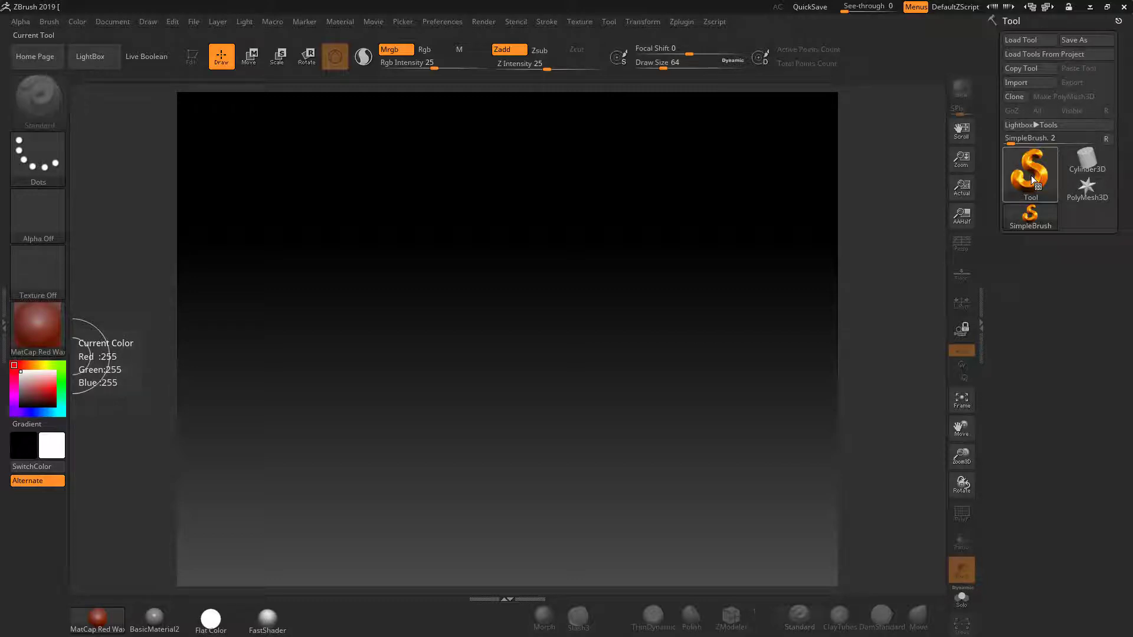
Draw a Cylinder3D on the canvas, make it editable and show its polyframe.
{"action": "left_click", "coordinate": [1030, 176]}
{"action": "left_click", "coordinate": [568, 225]}
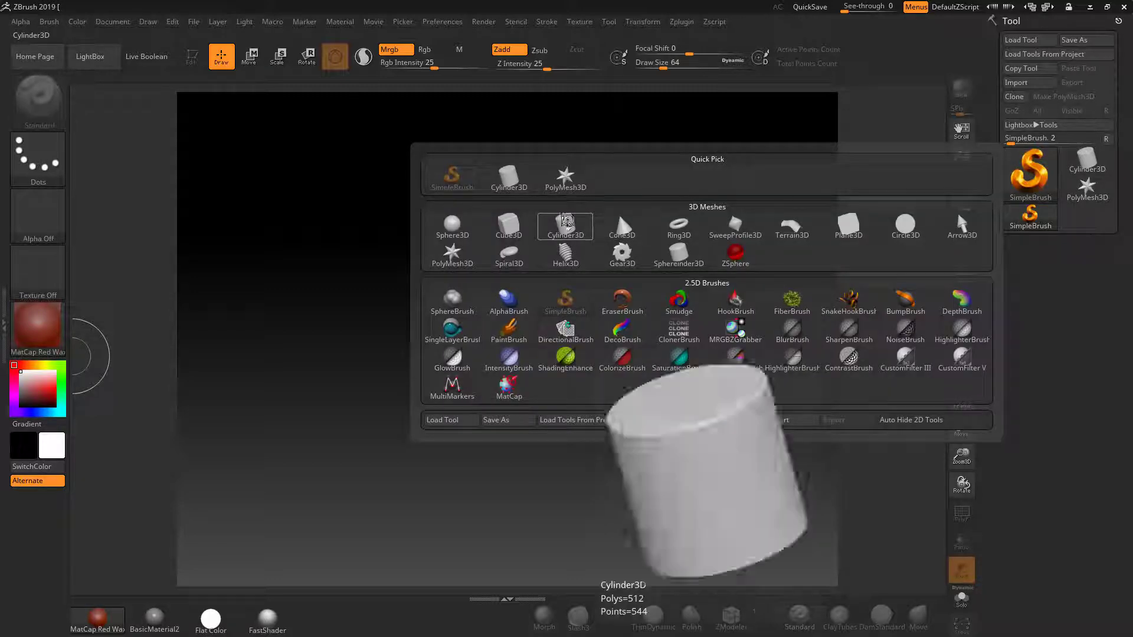
{"action": "left_click_drag", "start_coordinate": [501, 266], "coordinate": [504, 472]}
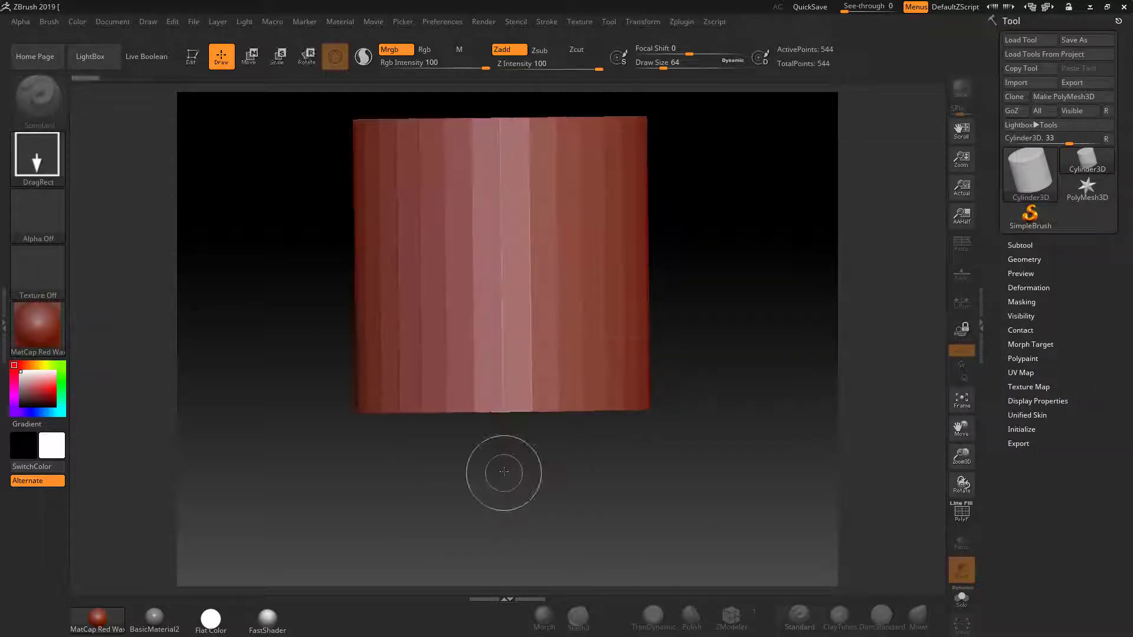
{"action": "left_click", "coordinate": [192, 56]}
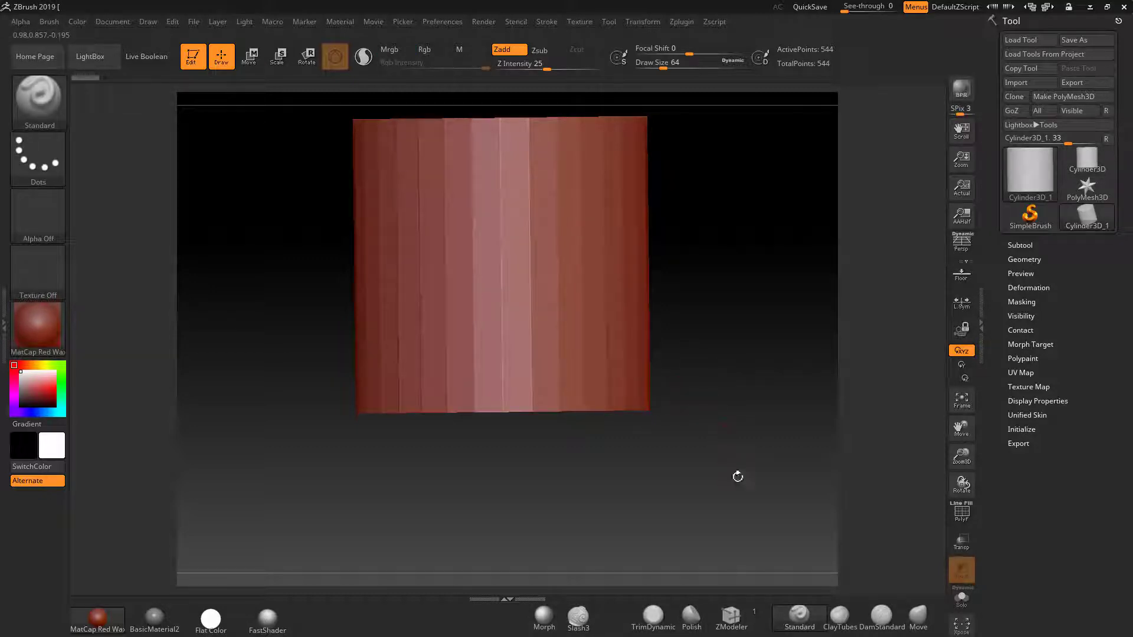
{"action": "left_click", "coordinate": [962, 513]}
{"action": "left_click_drag", "start_coordinate": [820, 425], "coordinate": [772, 371]}
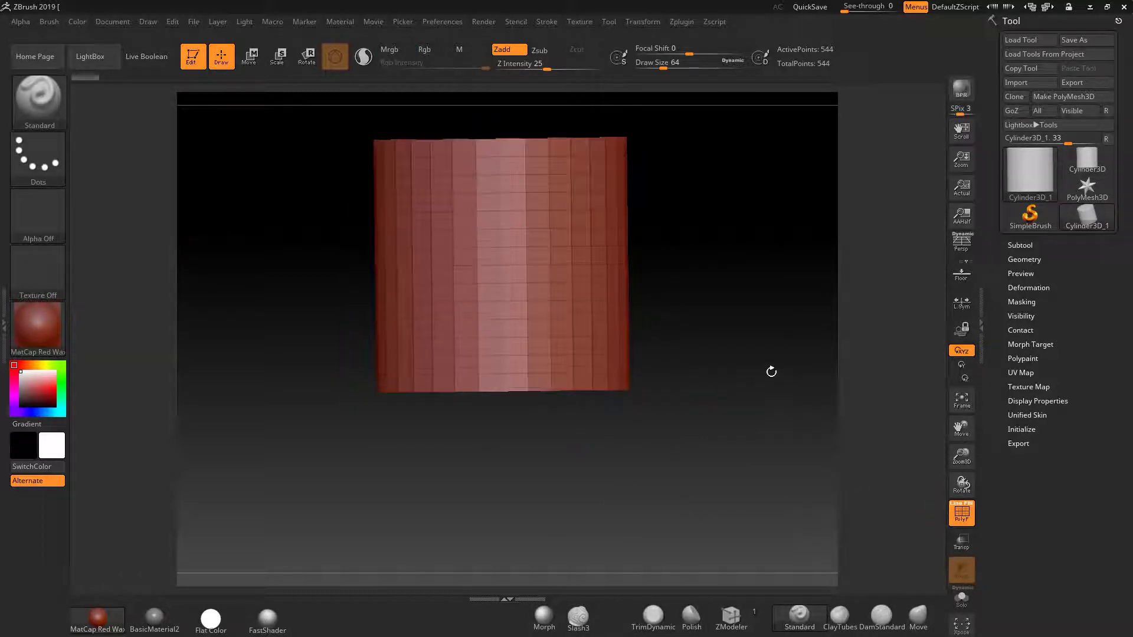
Set the cylinder's initial X Size and Y Size to 30 to make it slender.
{"action": "left_click", "coordinate": [1015, 429]}
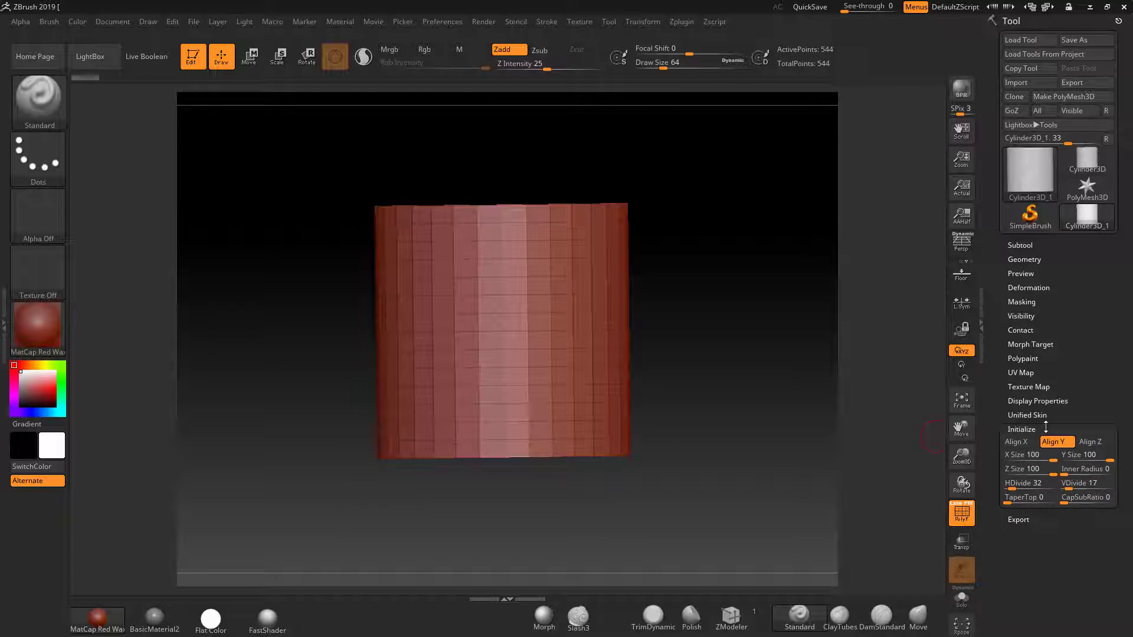
{"action": "left_click", "coordinate": [1030, 460]}
{"action": "type", "text": "30"}
{"action": "key", "text": "Return"}
{"action": "left_click", "coordinate": [1069, 457]}
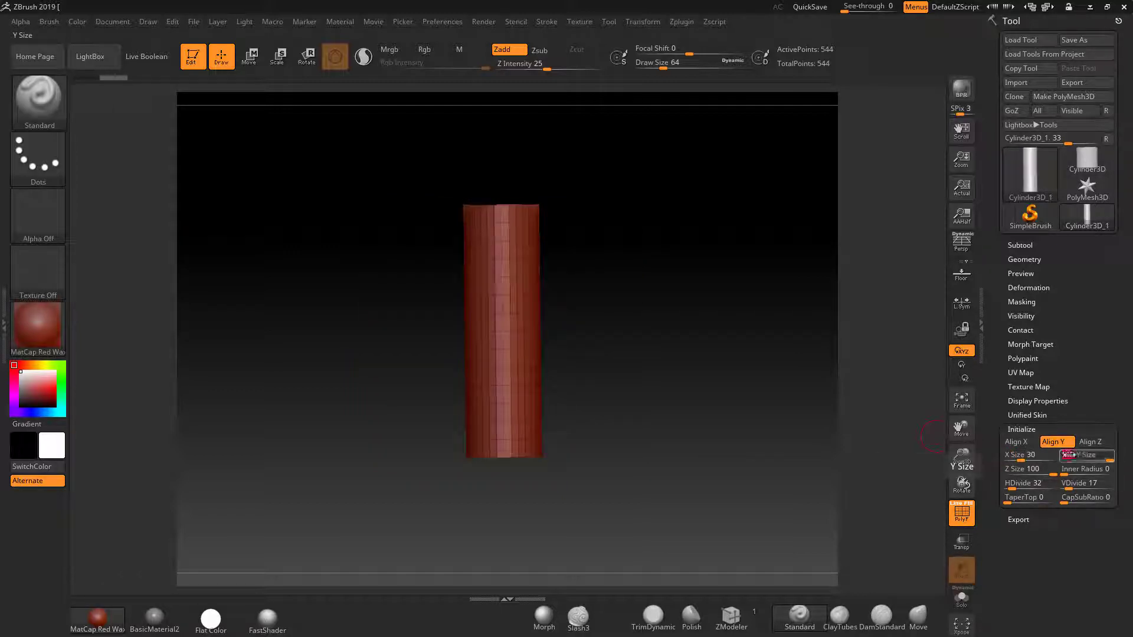
{"action": "type", "text": "100"}
{"action": "key", "text": "Return"}
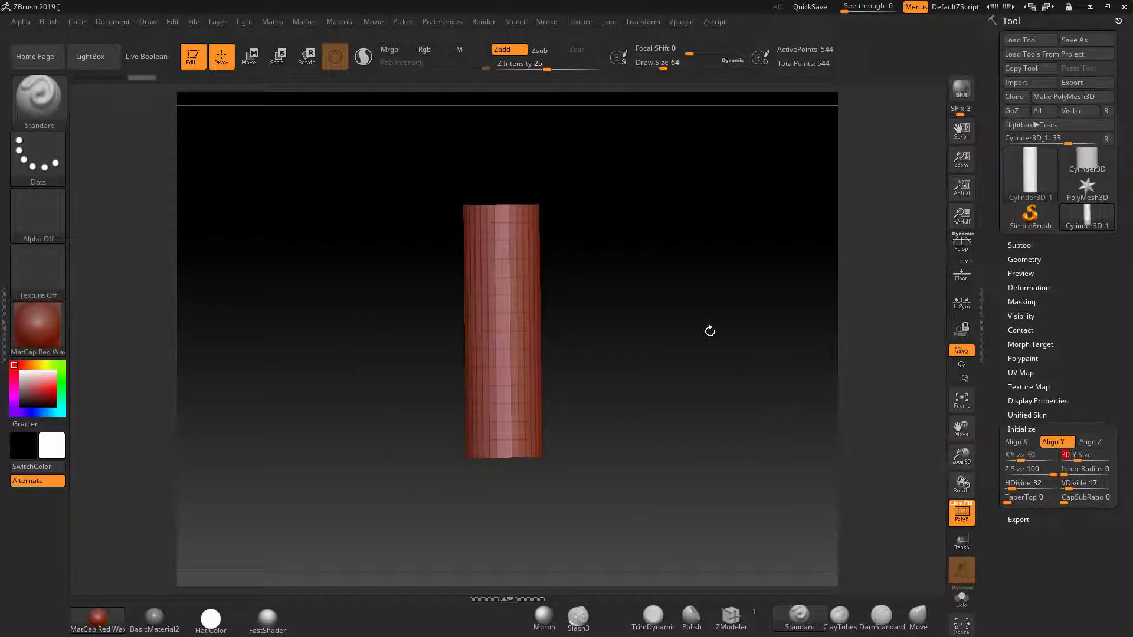
{"action": "mouse_move", "coordinate": [711, 330]}
{"action": "left_mouse_down"}
{"action": "mouse_move", "coordinate": [708, 443]}
{"action": "mouse_move", "coordinate": [714, 329]}
{"action": "mouse_move", "coordinate": [696, 342]}
{"action": "left_mouse_up"}
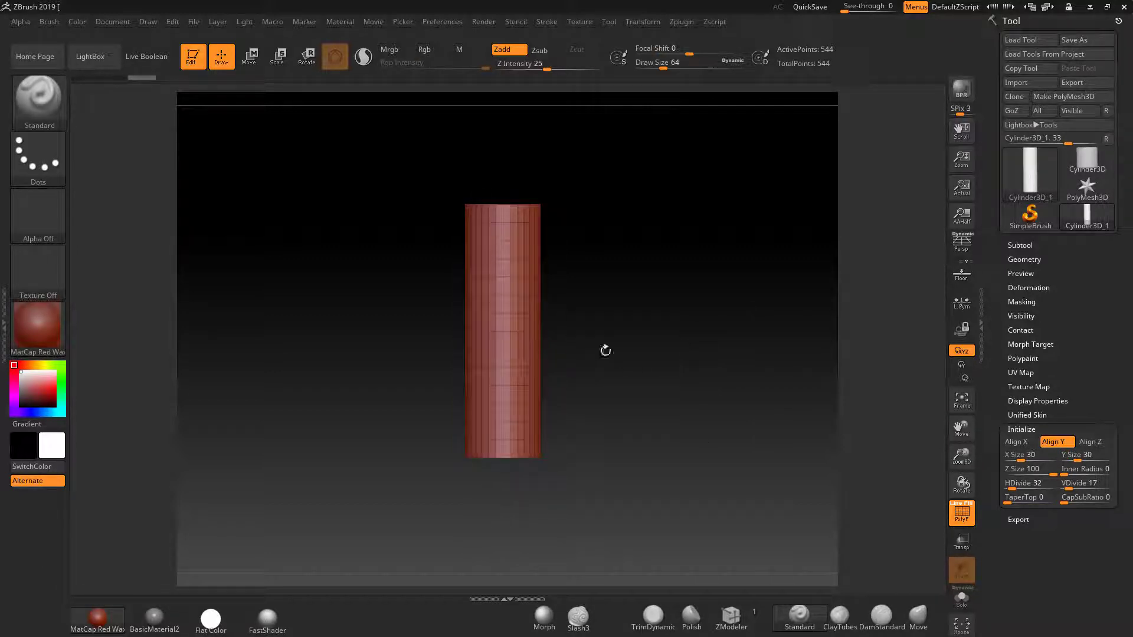
Set the cylinder's horizontal subdivision count (HDivide) to 8.
{"action": "left_click", "coordinate": [1008, 482]}
{"action": "type", "text": "8"}
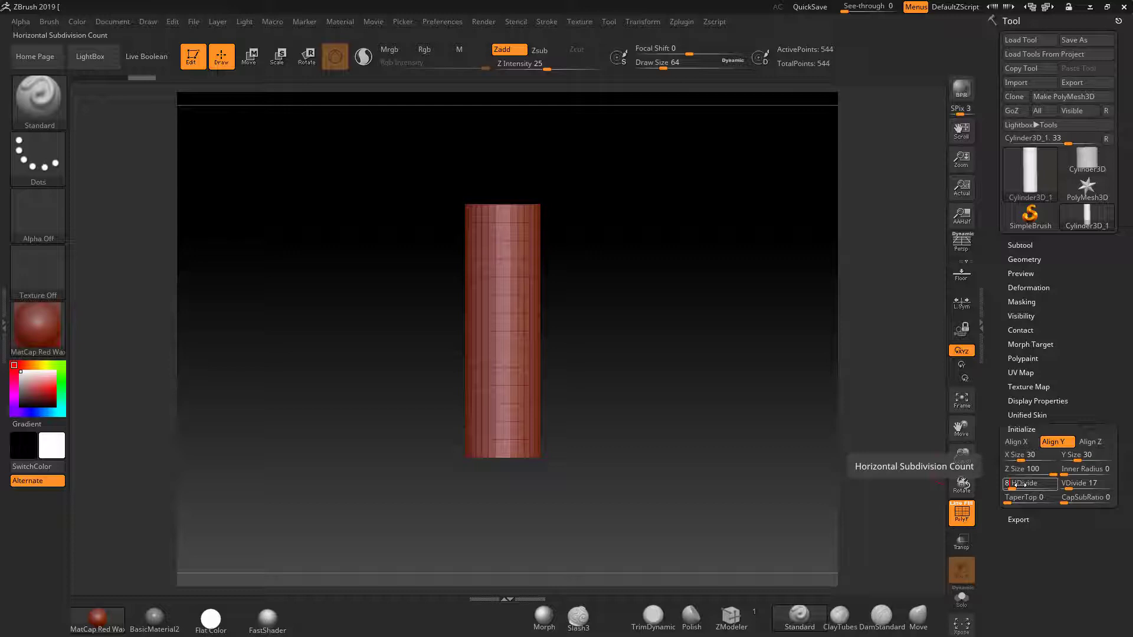
{"action": "key", "text": "Return"}
{"action": "mouse_move", "coordinate": [671, 364]}
{"action": "left_mouse_down"}
{"action": "mouse_move", "coordinate": [665, 413]}
{"action": "mouse_move", "coordinate": [665, 370]}
{"action": "left_mouse_up"}
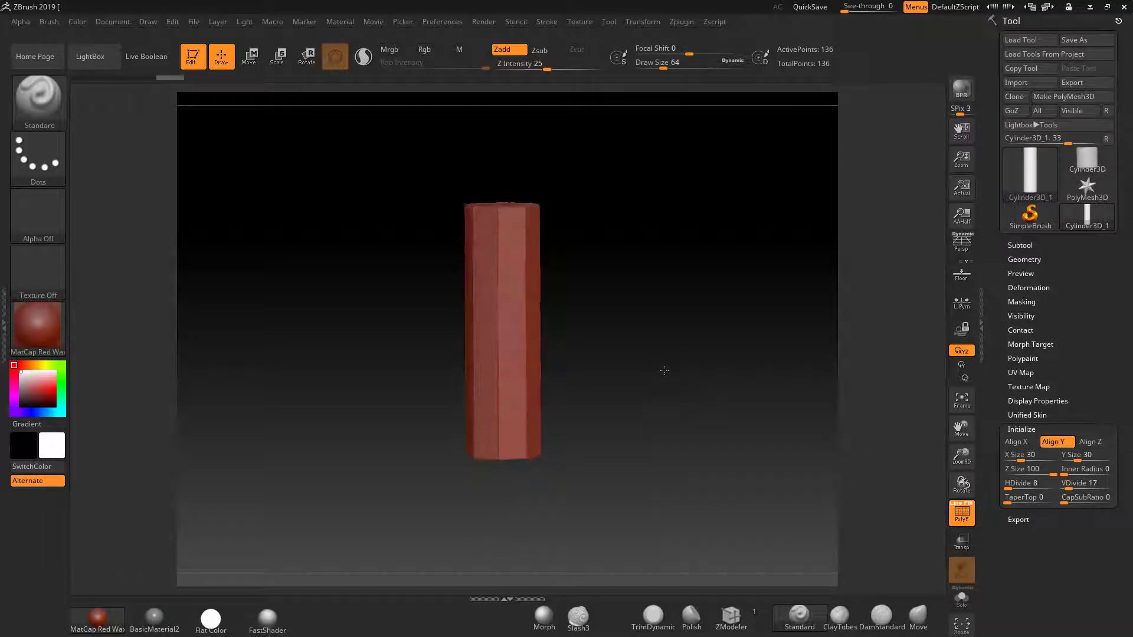
Set the cylinder's vertical subdivision count (VDivide) to 12.
{"action": "left_click", "coordinate": [1073, 483]}
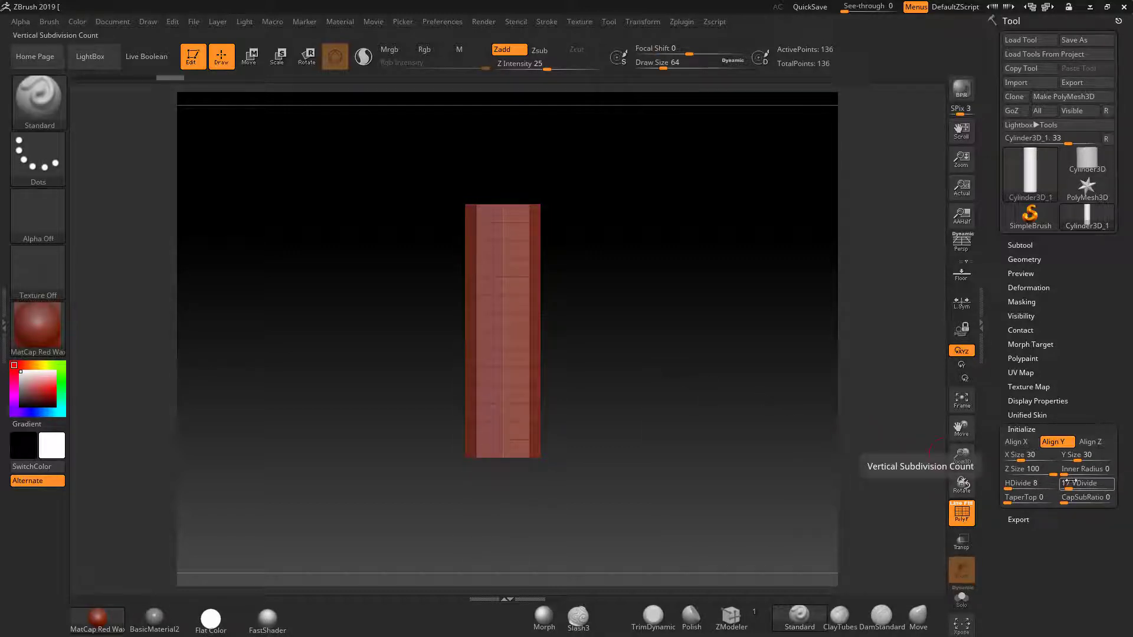
{"action": "key", "text": "Return"}
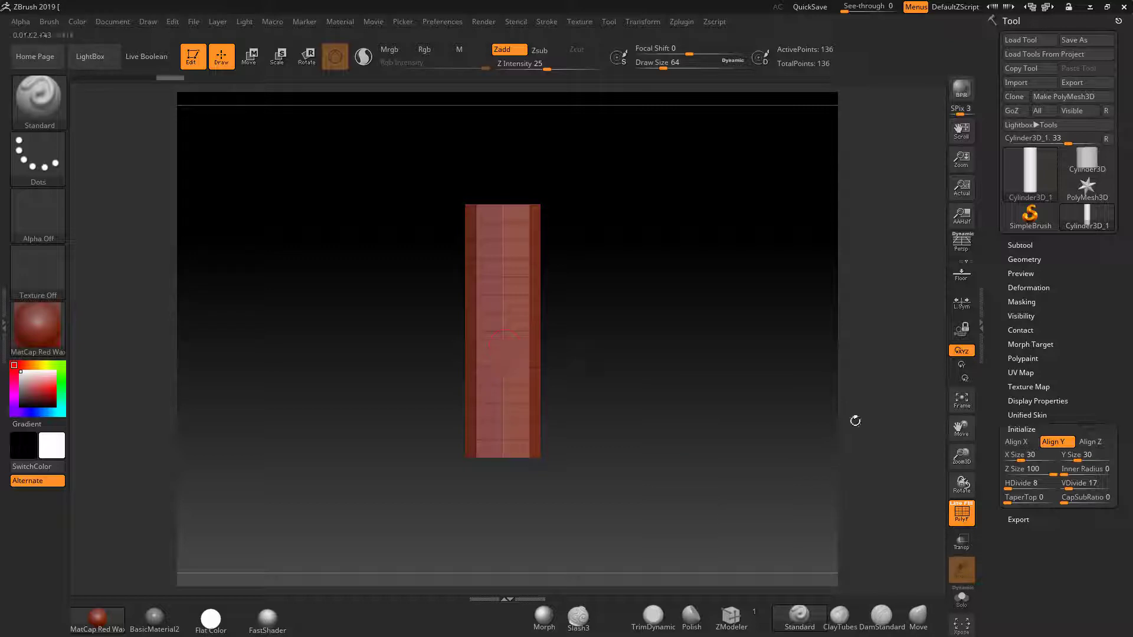
{"action": "left_click", "coordinate": [1056, 496]}
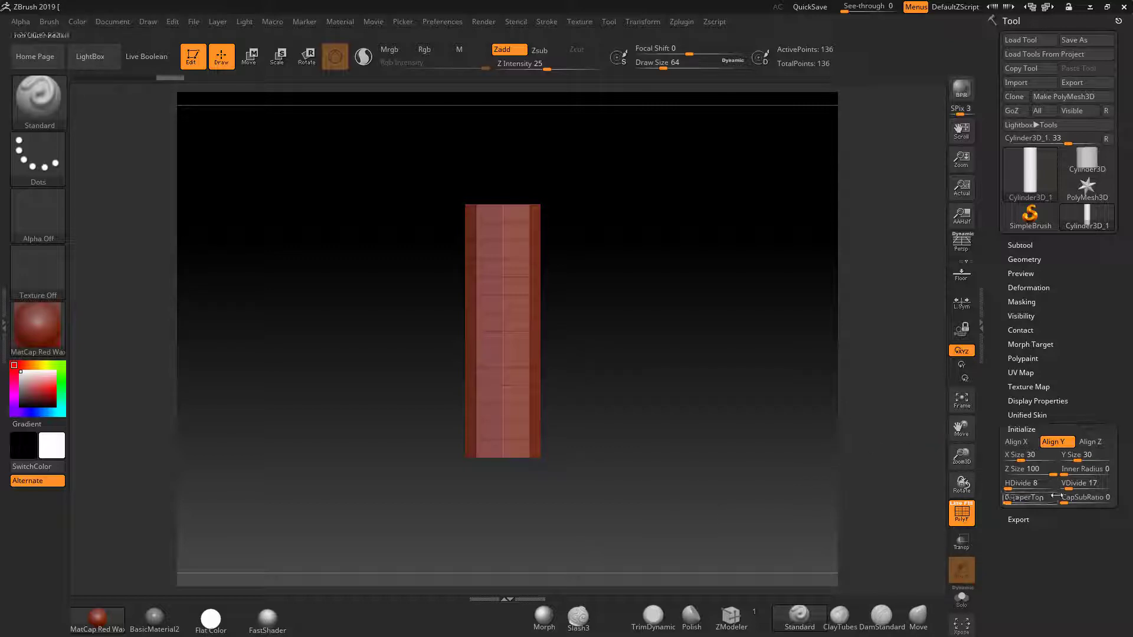
{"action": "left_click", "coordinate": [1077, 482]}
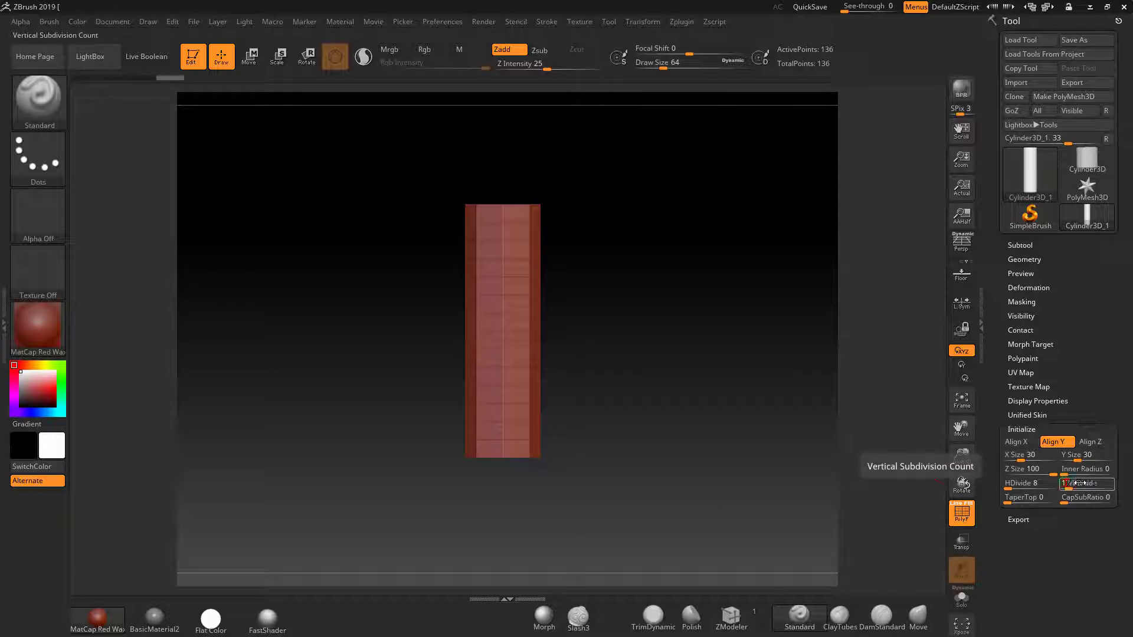
{"action": "type", "text": "12"}
{"action": "key", "text": "Return"}
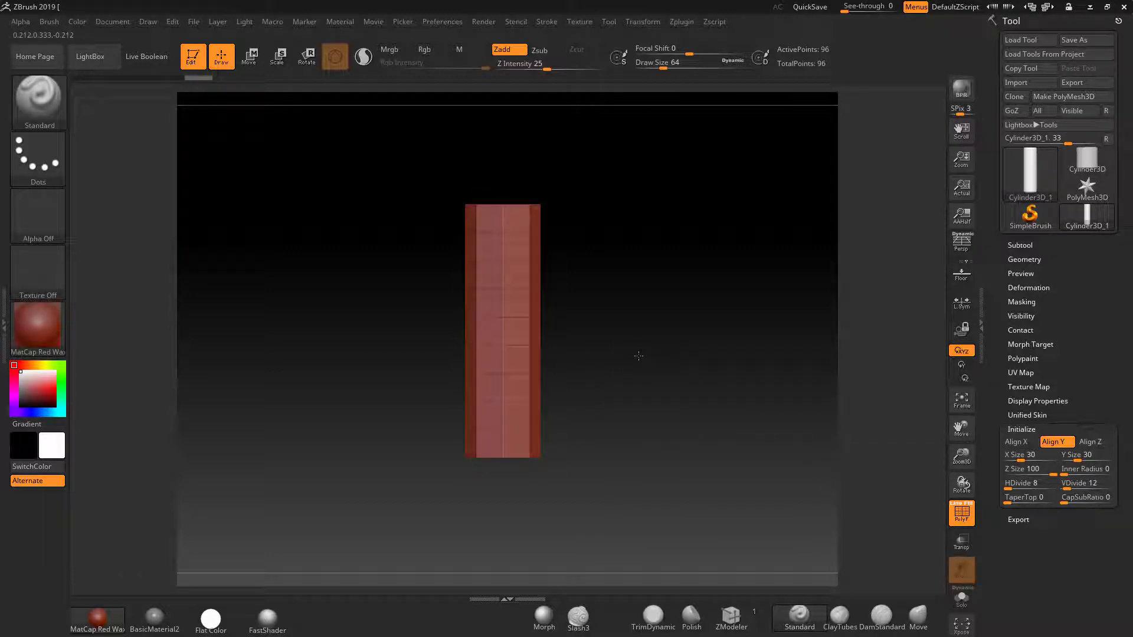
Convert the eight-sided cylinder to a PolyMesh3D and check its sides and end cap.
{"action": "left_click", "coordinate": [1080, 98]}
{"action": "left_click_drag", "start_coordinate": [655, 324], "coordinate": [604, 307]}
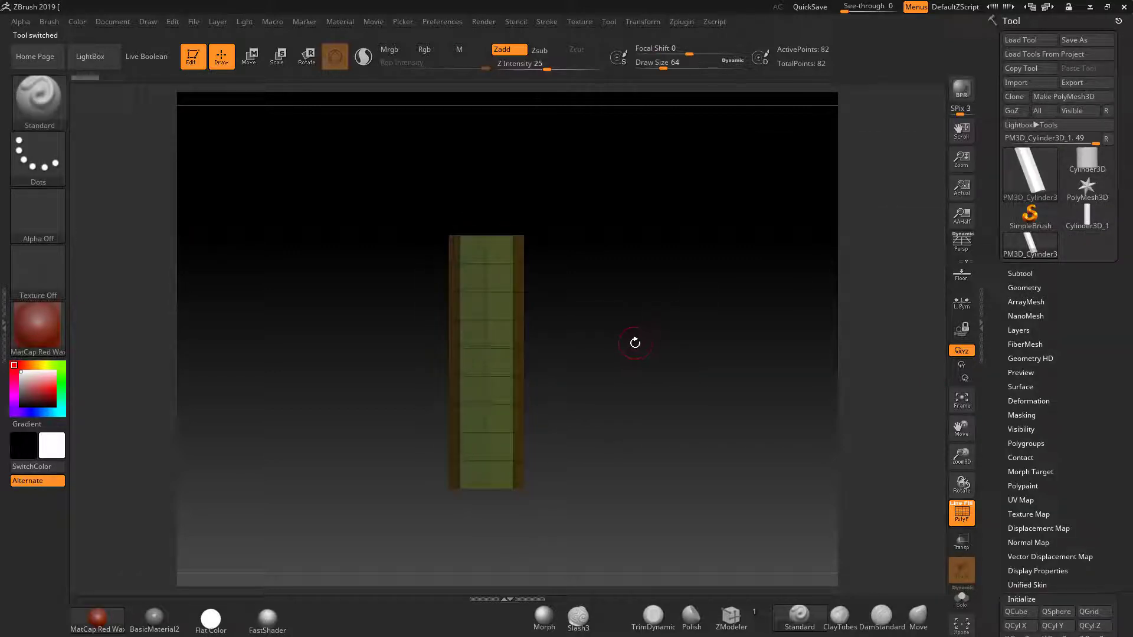
{"action": "left_click_drag", "start_coordinate": [635, 343], "coordinate": [636, 308], "text": "alt"}
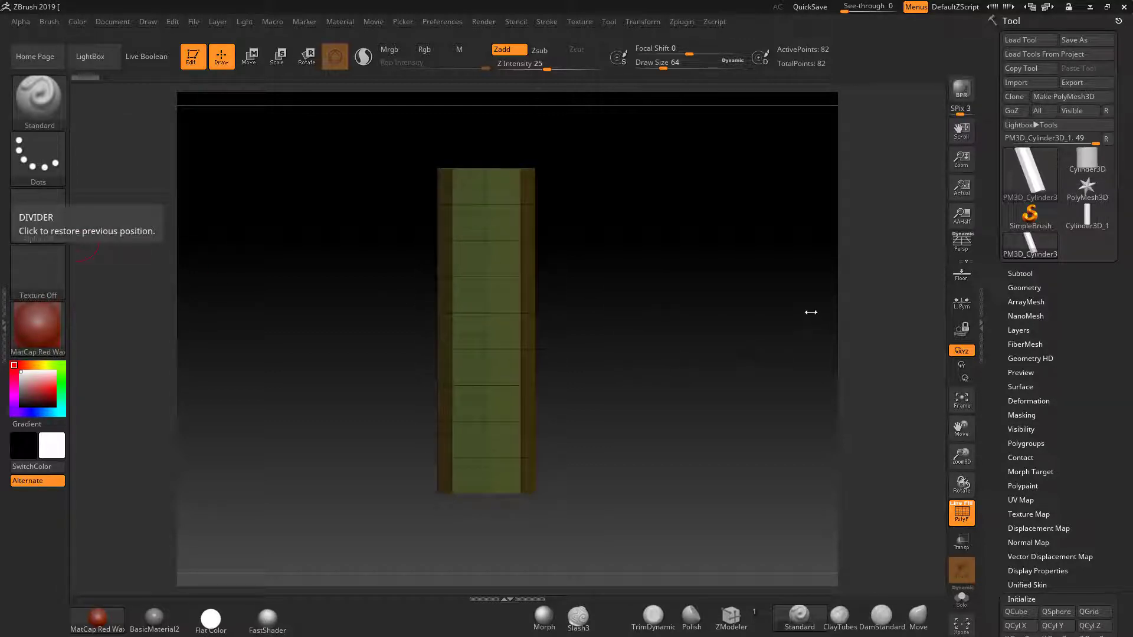
{"action": "mouse_move", "coordinate": [688, 265]}
{"action": "left_mouse_down"}
{"action": "mouse_move", "coordinate": [693, 274]}
{"action": "mouse_move", "coordinate": [688, 263]}
{"action": "left_mouse_up"}
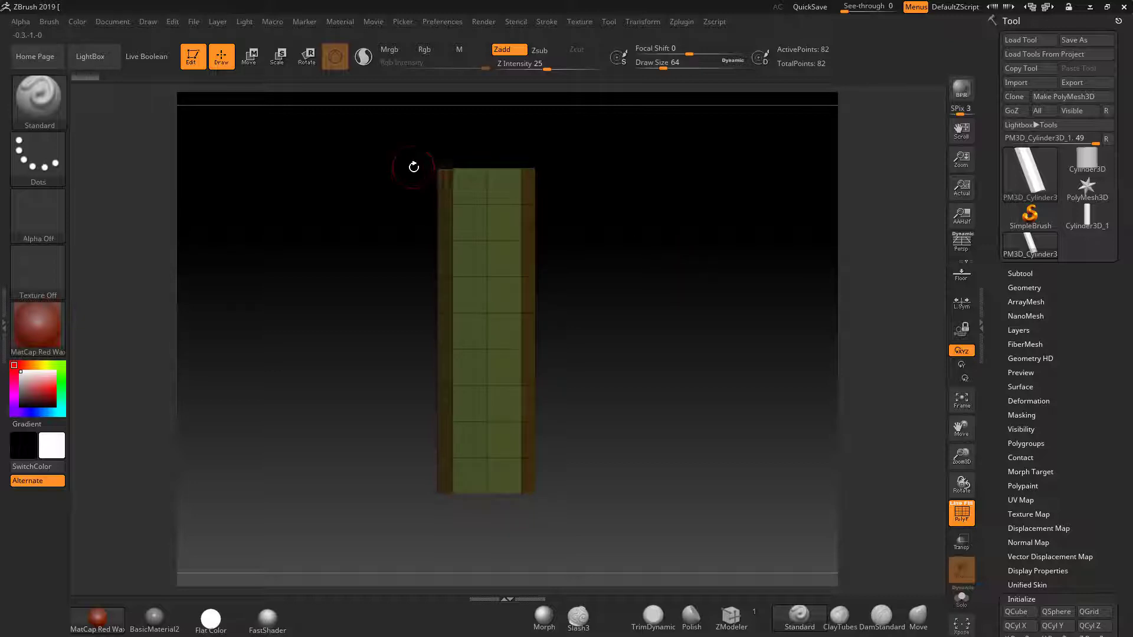
{"action": "left_click_drag", "start_coordinate": [610, 189], "coordinate": [591, 243]}
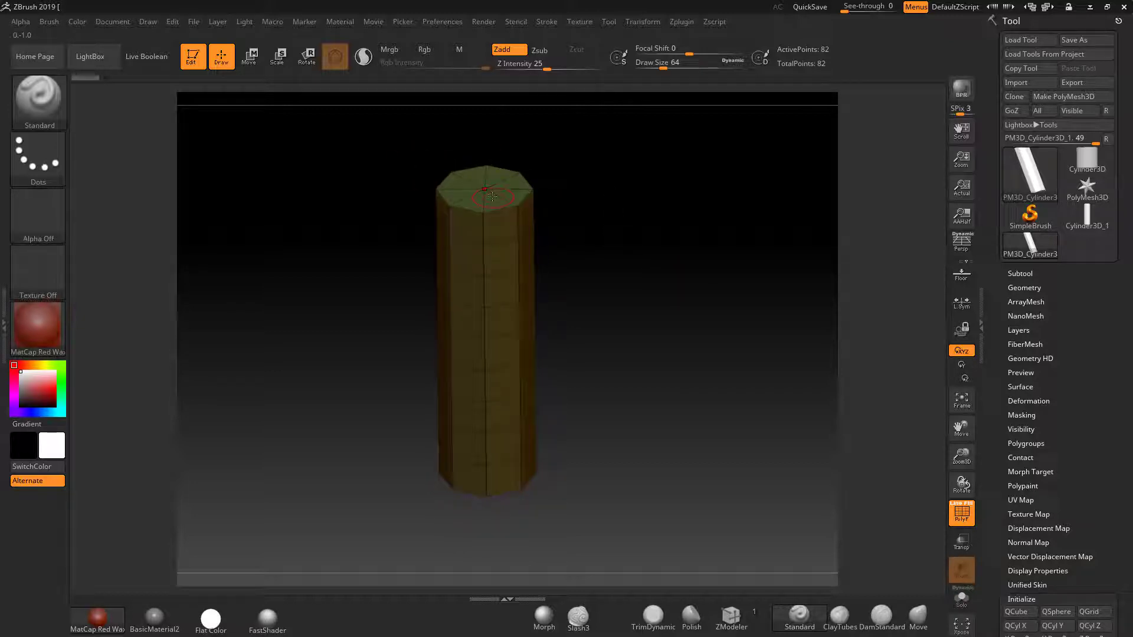
{"action": "left_click_drag", "start_coordinate": [665, 283], "coordinate": [626, 430]}
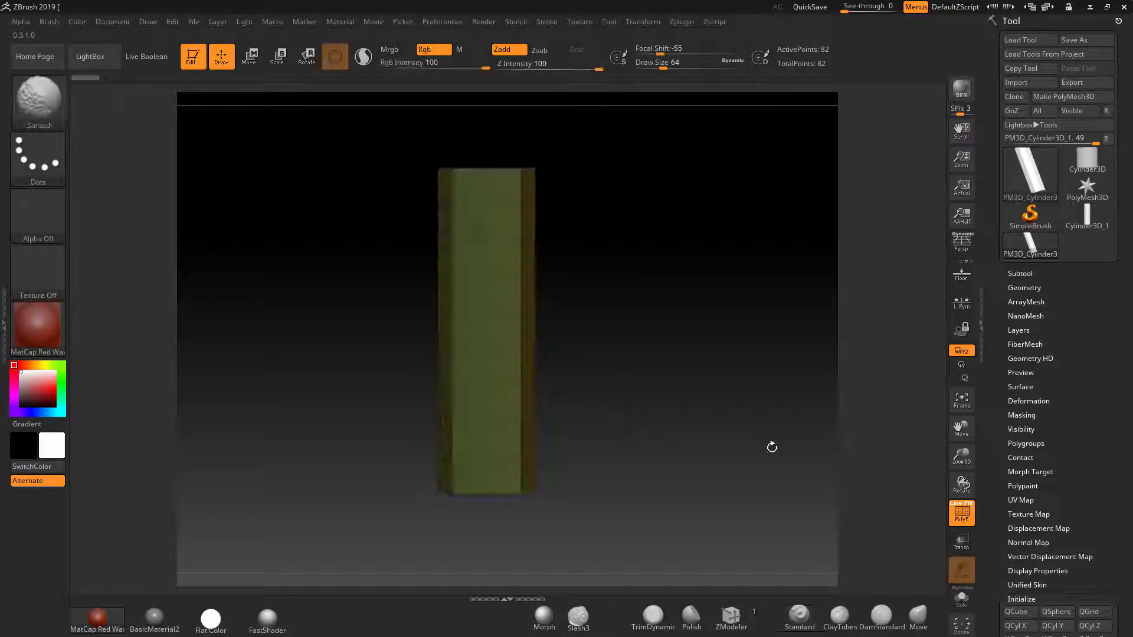
Split the cylinder into polygroups with Groups By Normals and check the groups from several angles.
{"action": "left_click", "coordinate": [1027, 444]}
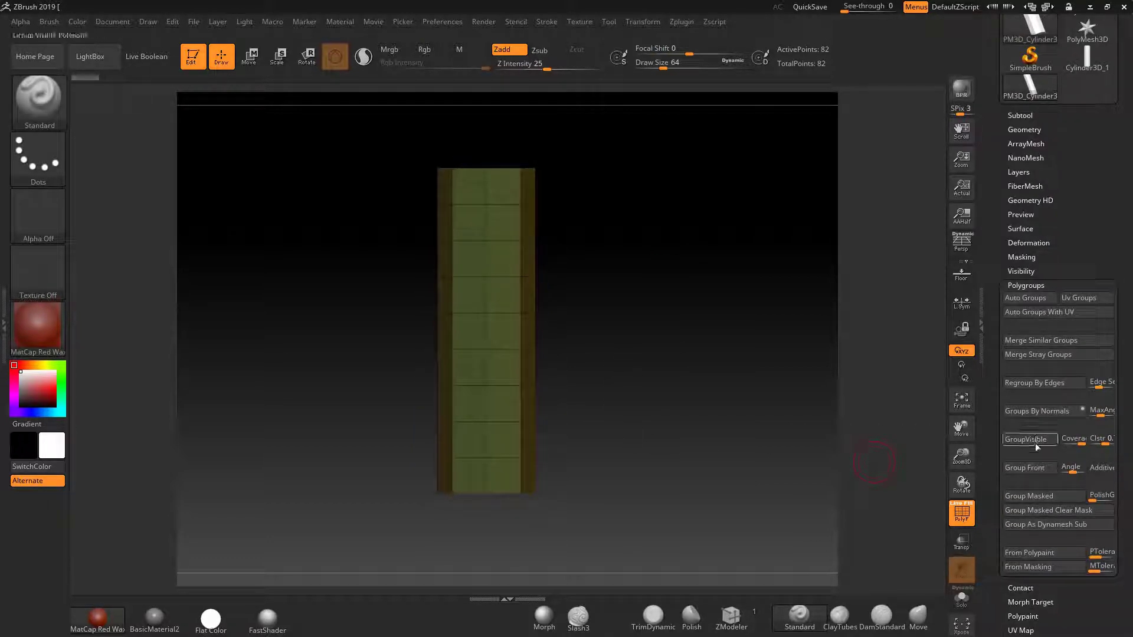
{"action": "left_click", "coordinate": [1030, 412]}
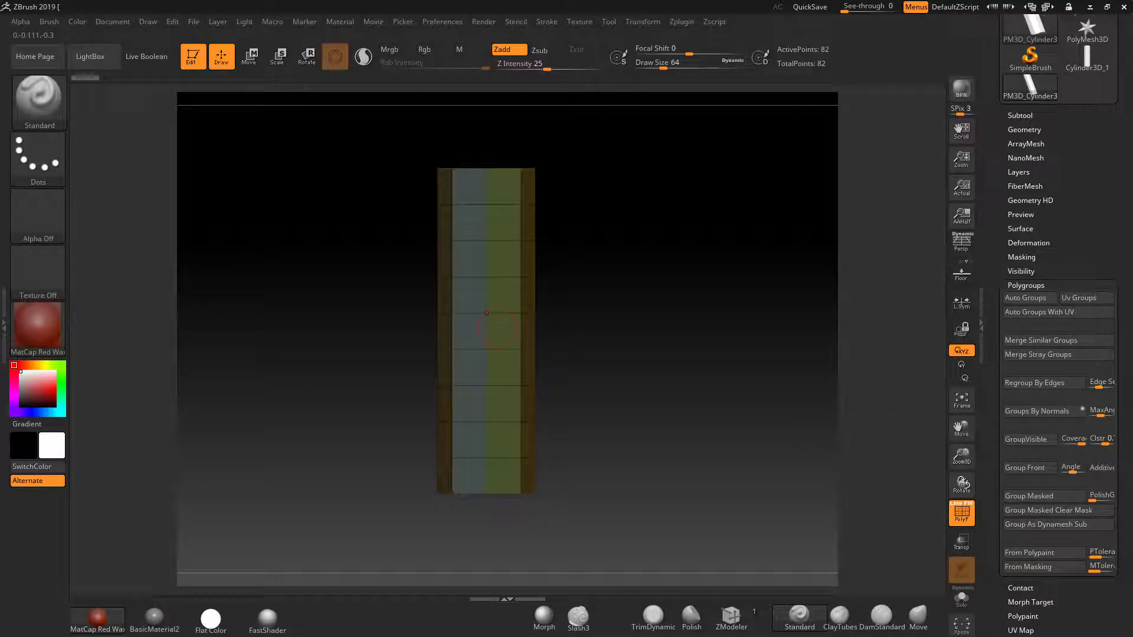
{"action": "left_click_drag", "start_coordinate": [753, 289], "coordinate": [675, 314]}
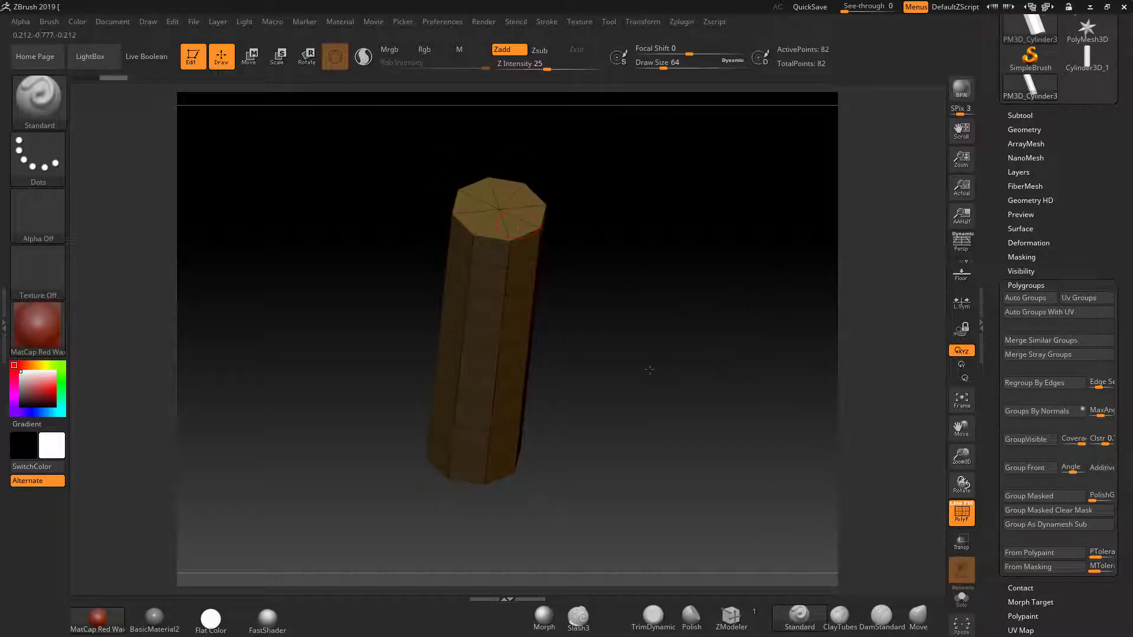
{"action": "left_click_drag", "start_coordinate": [596, 313], "coordinate": [647, 213]}
{"action": "left_click_drag", "start_coordinate": [603, 372], "coordinate": [663, 340]}
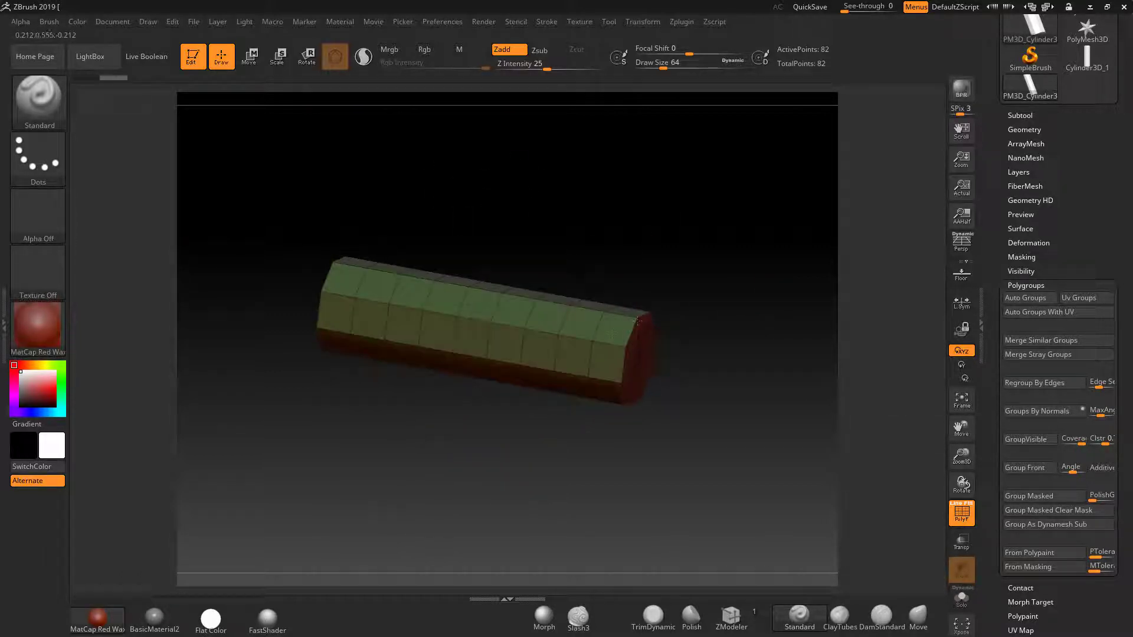
{"action": "left_click_drag", "start_coordinate": [671, 258], "coordinate": [487, 307]}
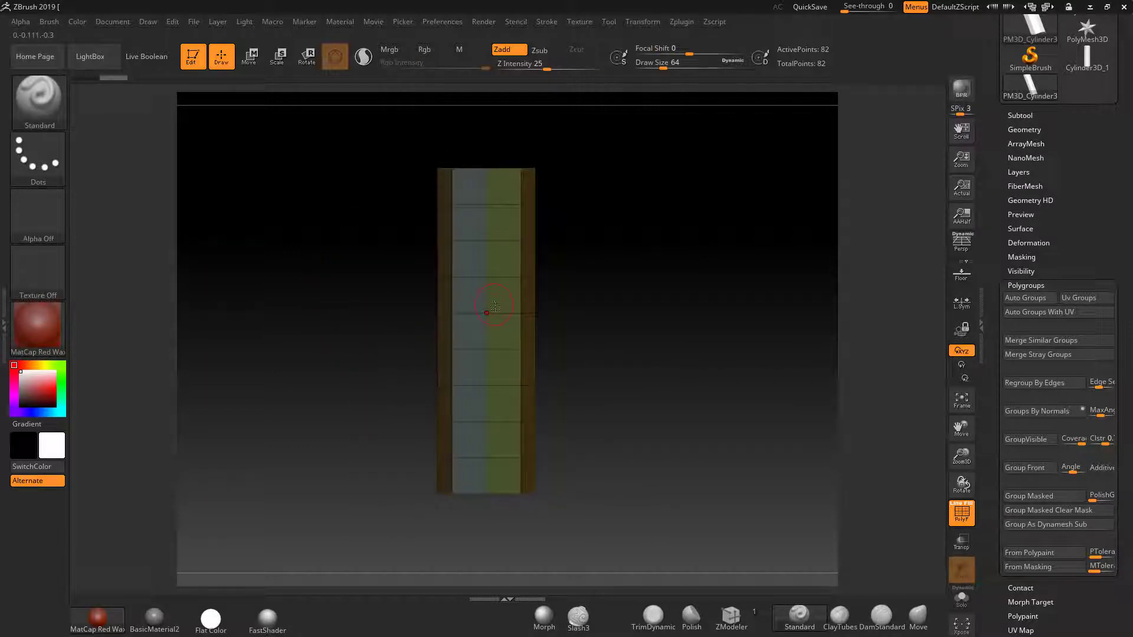
Hide the cylinder's side polygroups so that only the end caps stay visible.
{"action": "key", "text": "ctrl"}
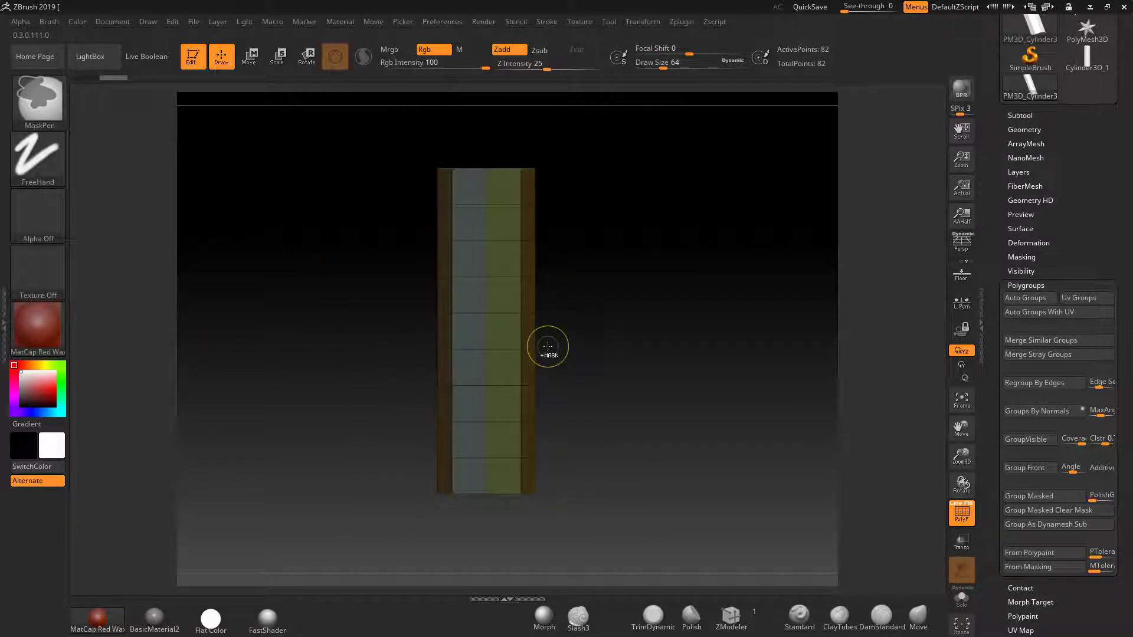
{"action": "left_click", "coordinate": [524, 322], "text": "ctrl+shift"}
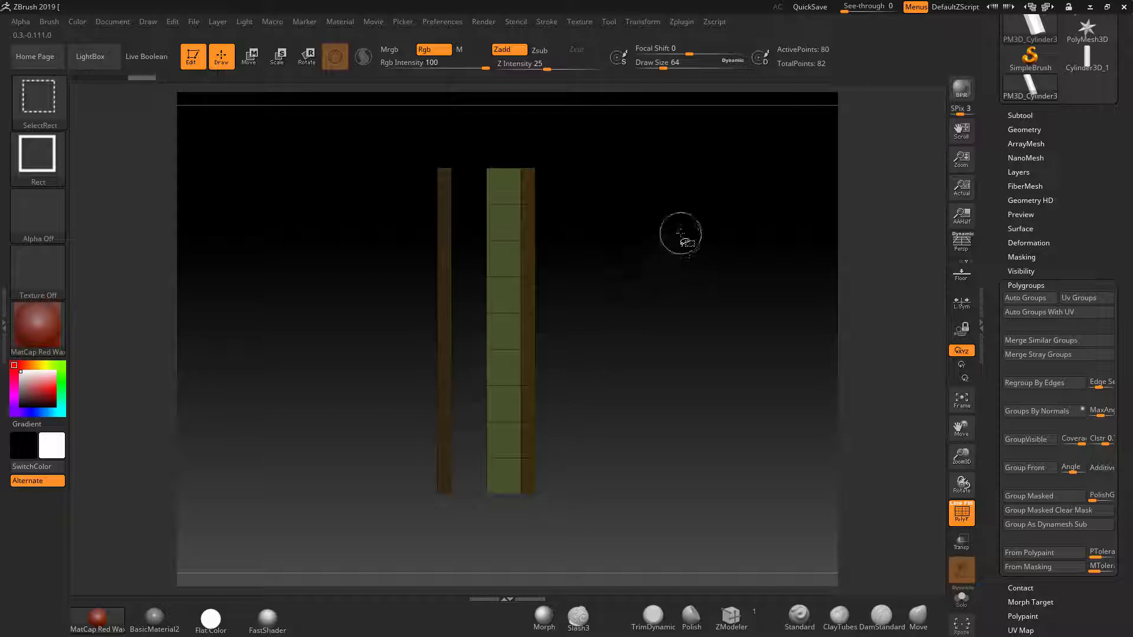
{"action": "left_click_drag", "start_coordinate": [679, 229], "coordinate": [726, 318], "text": "ctrl+shift"}
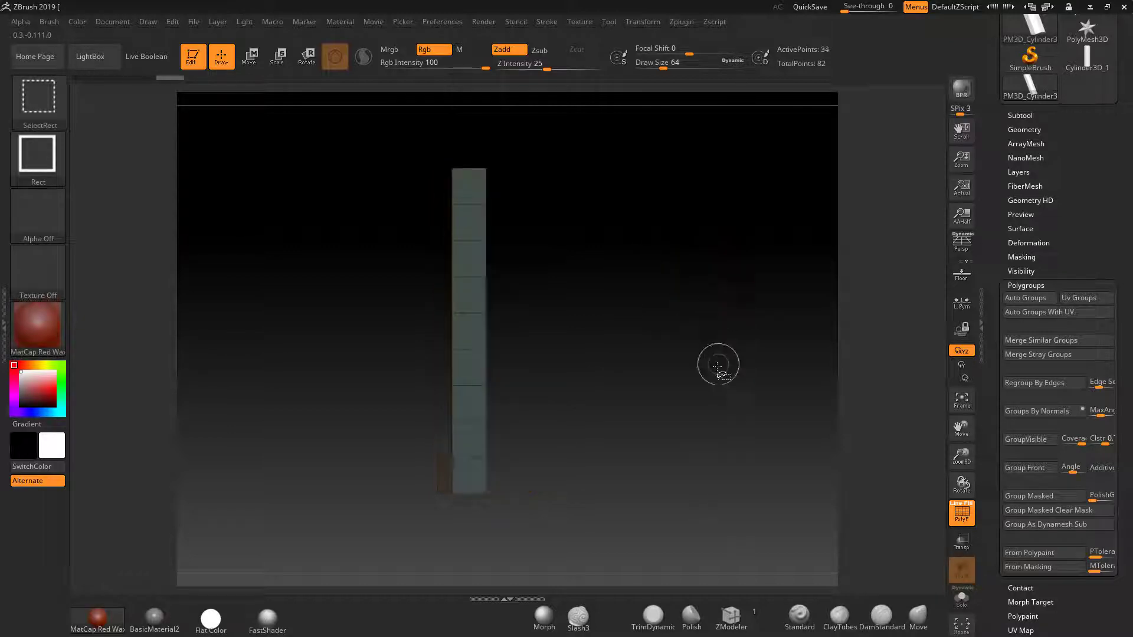
{"action": "left_click", "coordinate": [470, 317], "text": "ctrl+shift"}
{"action": "left_click_drag", "start_coordinate": [678, 263], "coordinate": [690, 328]}
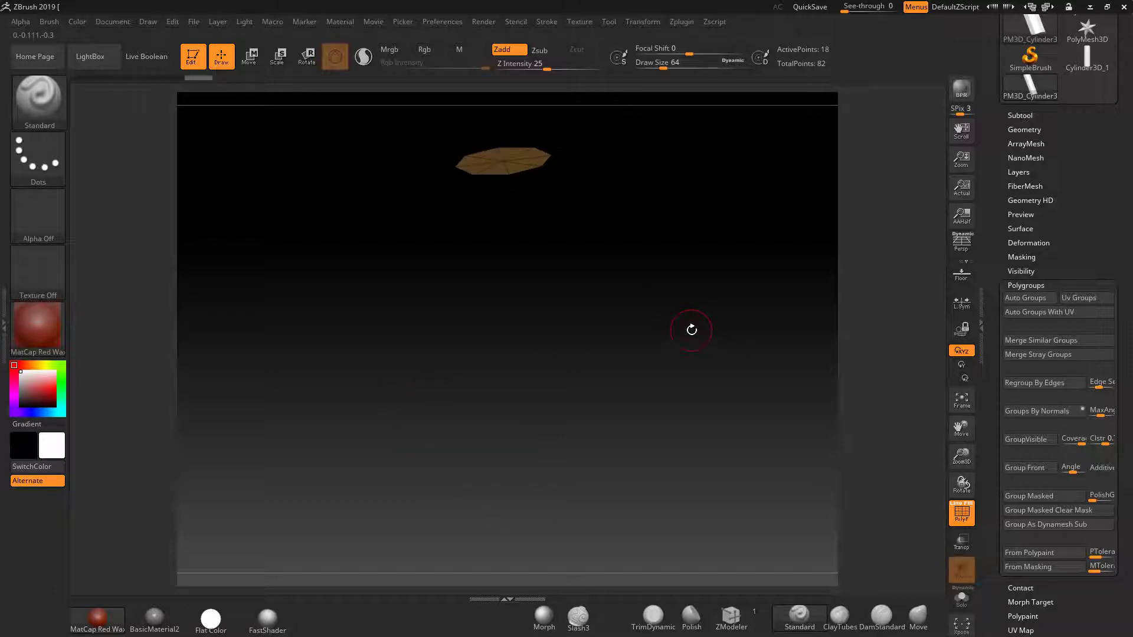
Invert the visibility to show only the cylinder's side faces without the end caps.
{"action": "key", "text": "ctrl"}
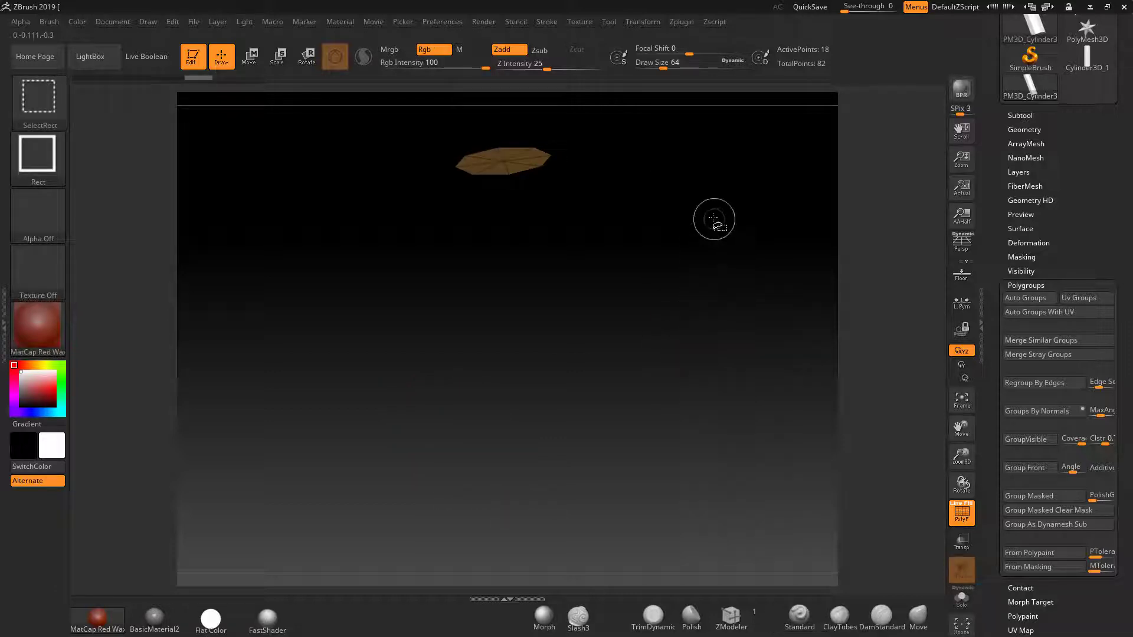
{"action": "left_click", "coordinate": [713, 216], "text": "ctrl+shift"}
{"action": "key", "text": "ctrl+z"}
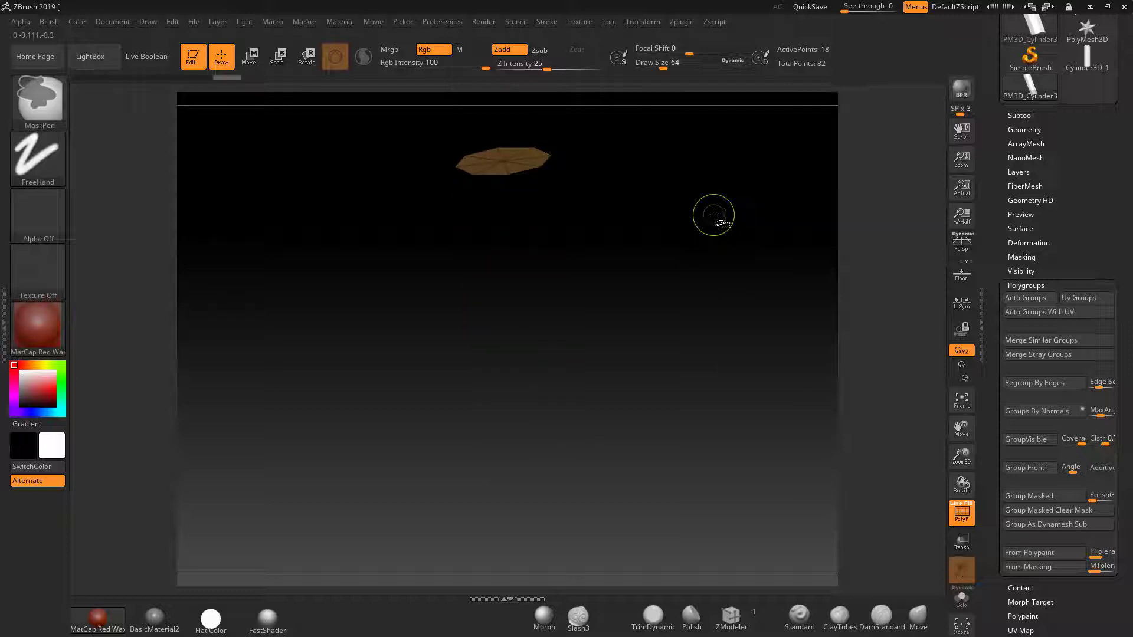
{"action": "mouse_move", "coordinate": [716, 235]}
{"action": "left_mouse_down", "text": "ctrl+shift"}
{"action": "mouse_move", "coordinate": [748, 325]}
{"action": "mouse_move", "coordinate": [743, 230]}
{"action": "mouse_move", "coordinate": [655, 407]}
{"action": "left_mouse_up", "text": "ctrl+shift"}
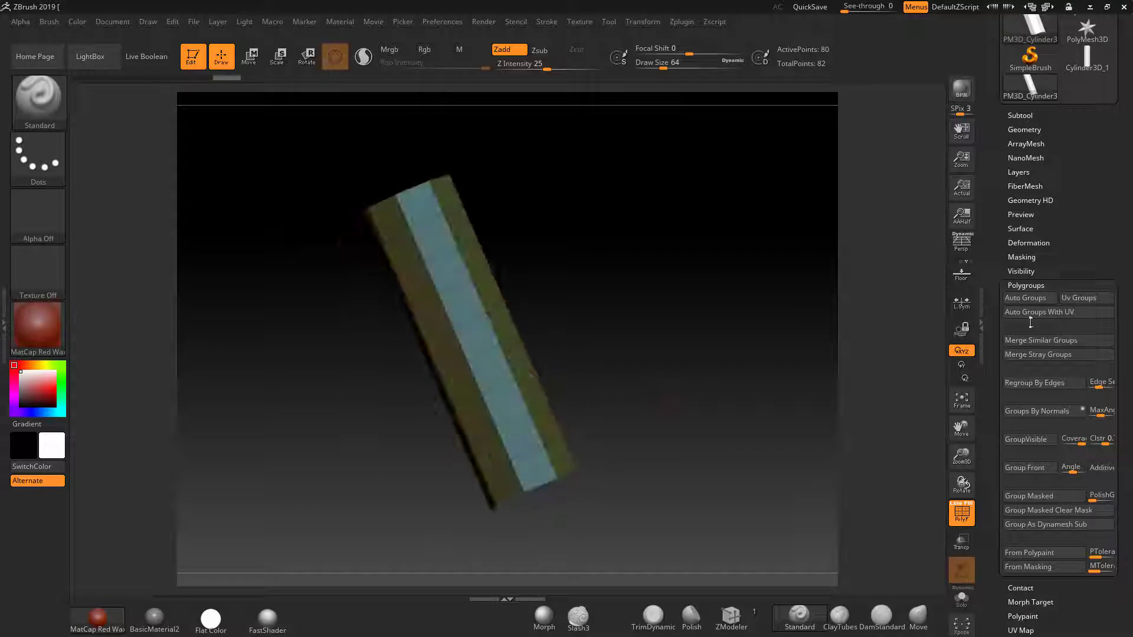
Combine the visible side faces into one polygroup with GroupVisible and unhide the whole cylinder.
{"action": "left_click", "coordinate": [1017, 440]}
{"action": "left_click_drag", "start_coordinate": [754, 379], "coordinate": [751, 414]}
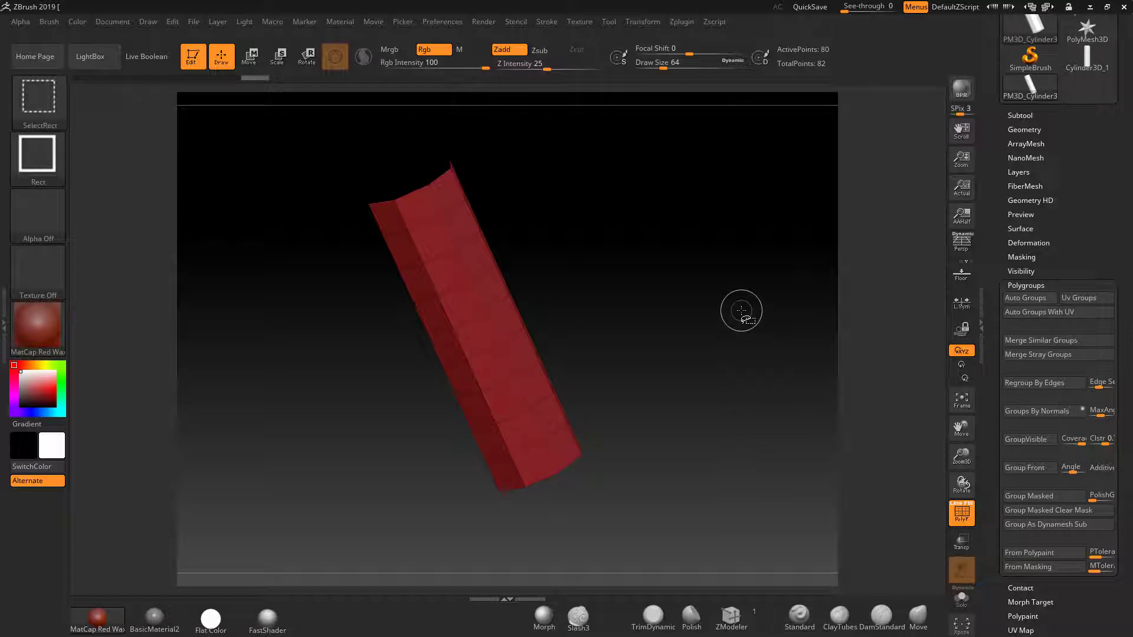
{"action": "left_click", "coordinate": [721, 346], "text": "ctrl+shift"}
{"action": "mouse_move", "coordinate": [722, 346]}
{"action": "left_mouse_down"}
{"action": "mouse_move", "coordinate": [731, 210]}
{"action": "mouse_move", "coordinate": [651, 335]}
{"action": "mouse_move", "coordinate": [675, 306]}
{"action": "mouse_move", "coordinate": [587, 295]}
{"action": "left_mouse_up"}
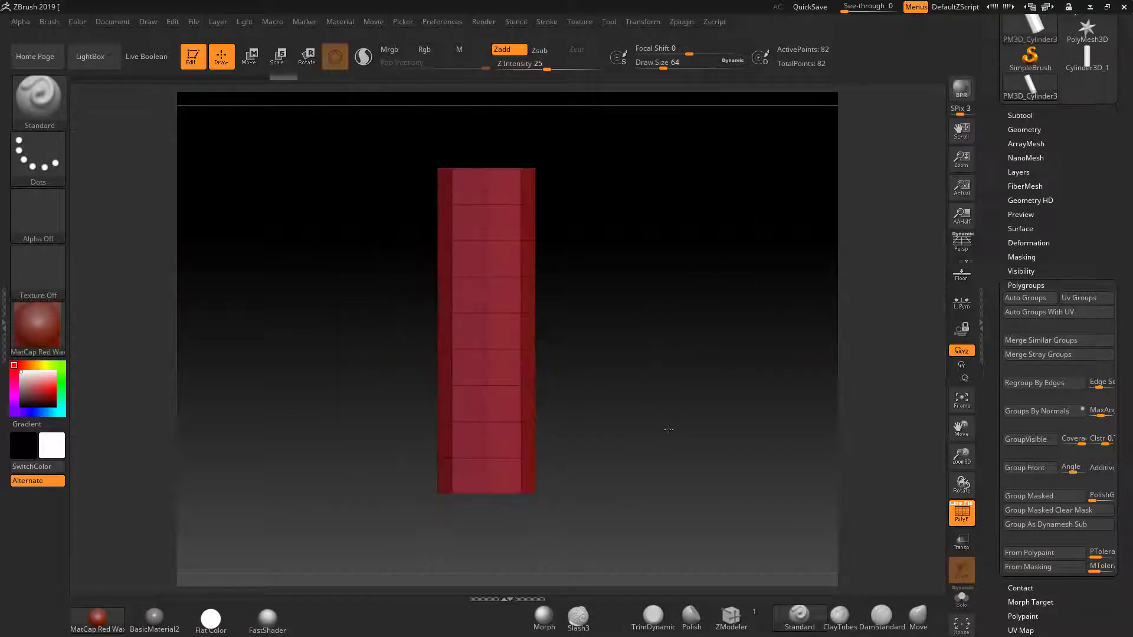
Unwrap the cylinder's UVs with UV Master, with Symmetry and Polygroups enabled.
{"action": "left_click", "coordinate": [682, 23]}
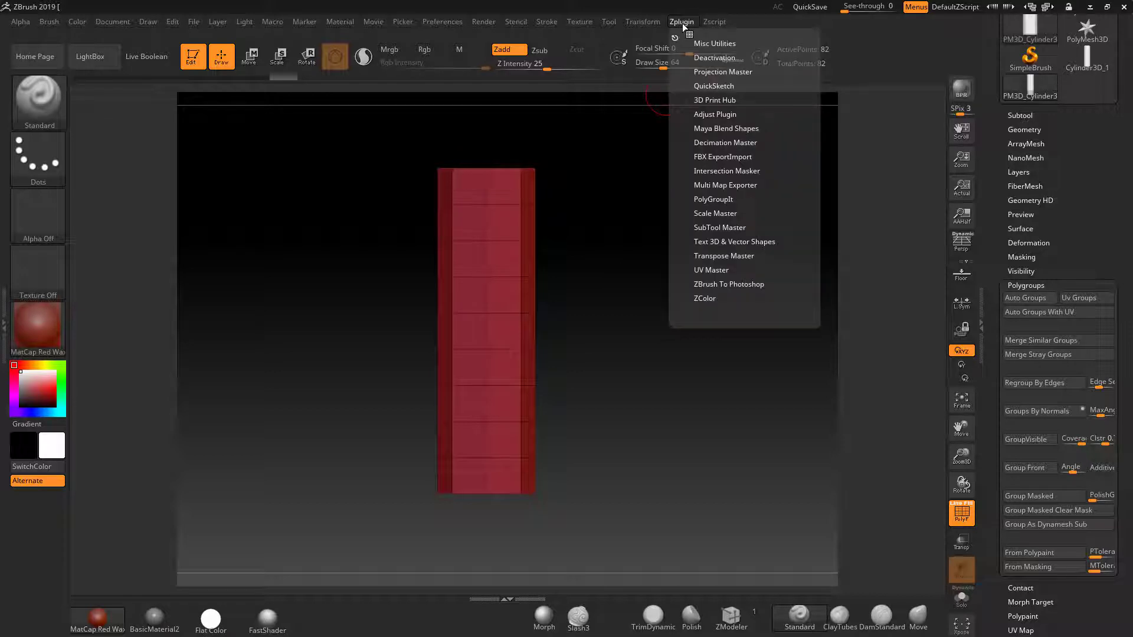
{"action": "left_click", "coordinate": [708, 270]}
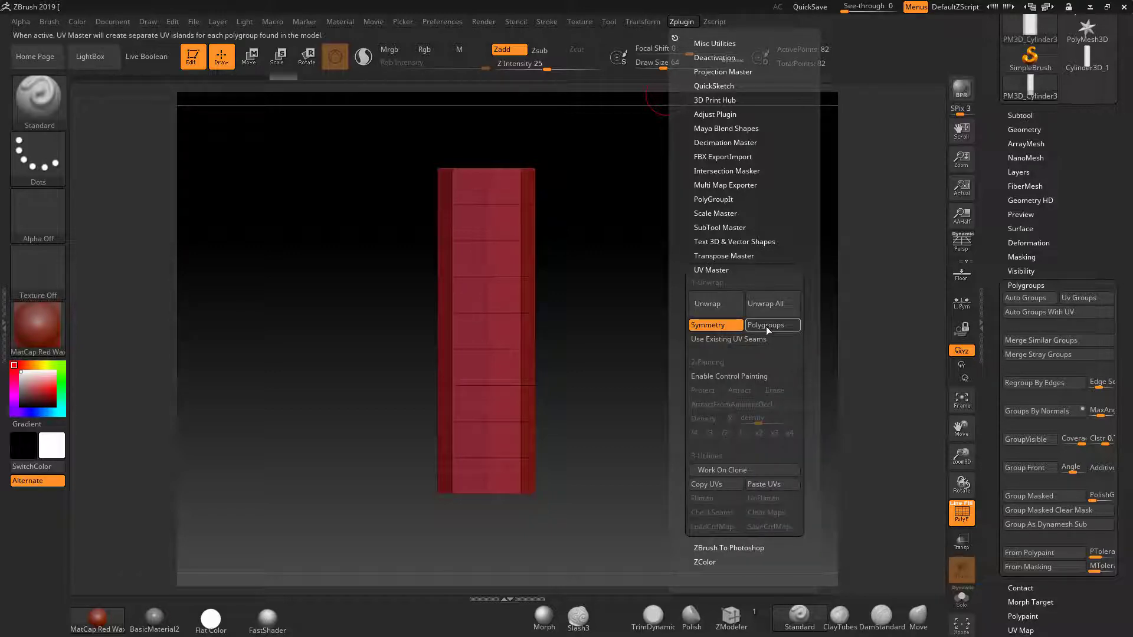
{"action": "left_click", "coordinate": [708, 304]}
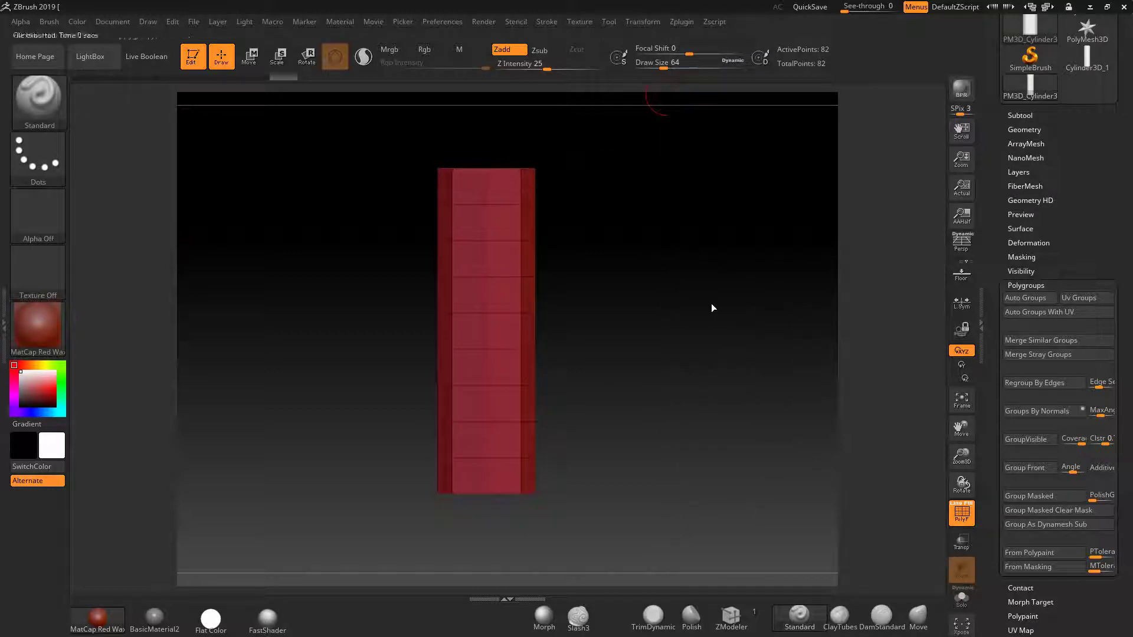
Flatten the cylinder's UVs with UV Master and examine the layout of the UV islands.
{"action": "left_click", "coordinate": [685, 24]}
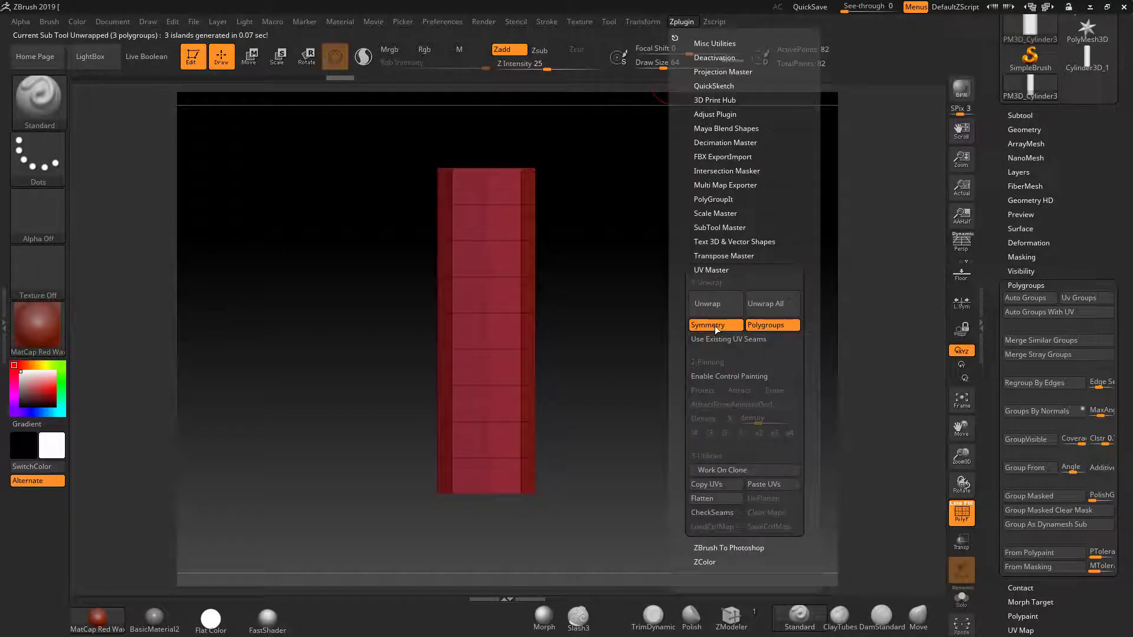
{"action": "left_click", "coordinate": [712, 501]}
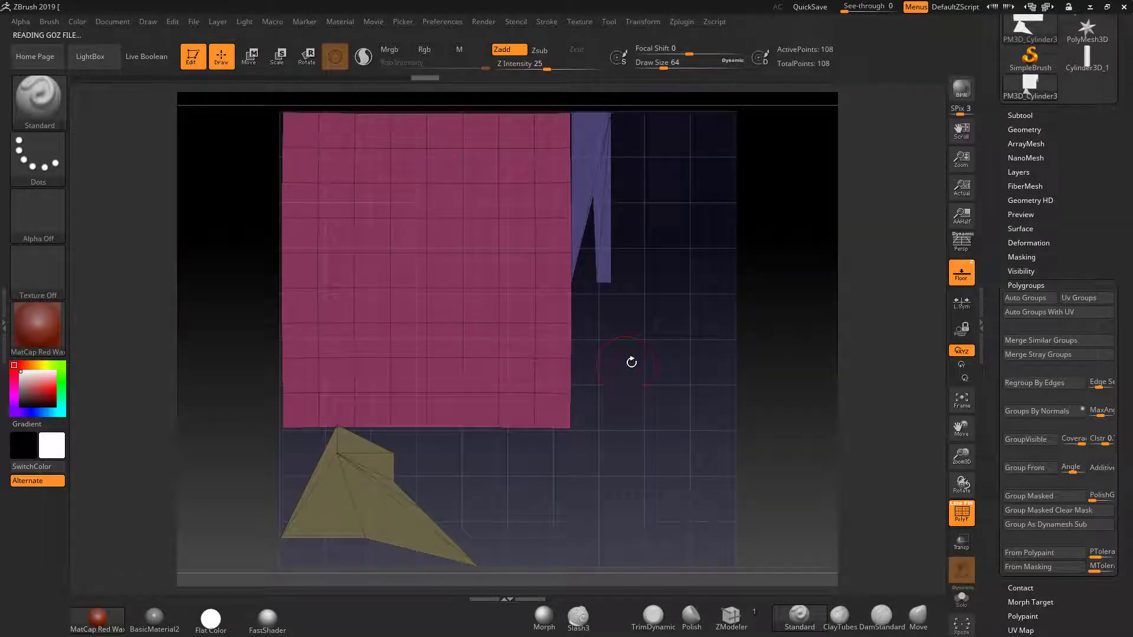
{"action": "left_click_drag", "start_coordinate": [631, 362], "coordinate": [647, 417], "text": "alt"}
{"action": "left_click_drag", "start_coordinate": [726, 413], "coordinate": [647, 363], "text": "alt"}
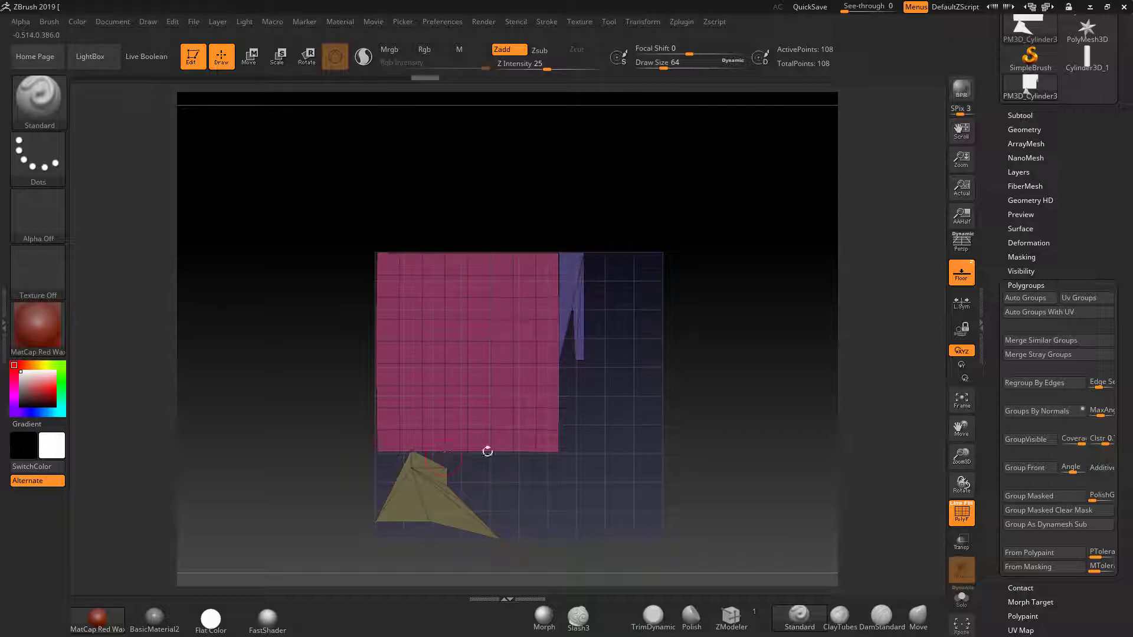
Try to rotate the large side island with the other islands masked, undo the rotation and clear the mask.
{"action": "left_click", "coordinate": [682, 22]}
{"action": "left_click", "coordinate": [306, 56]}
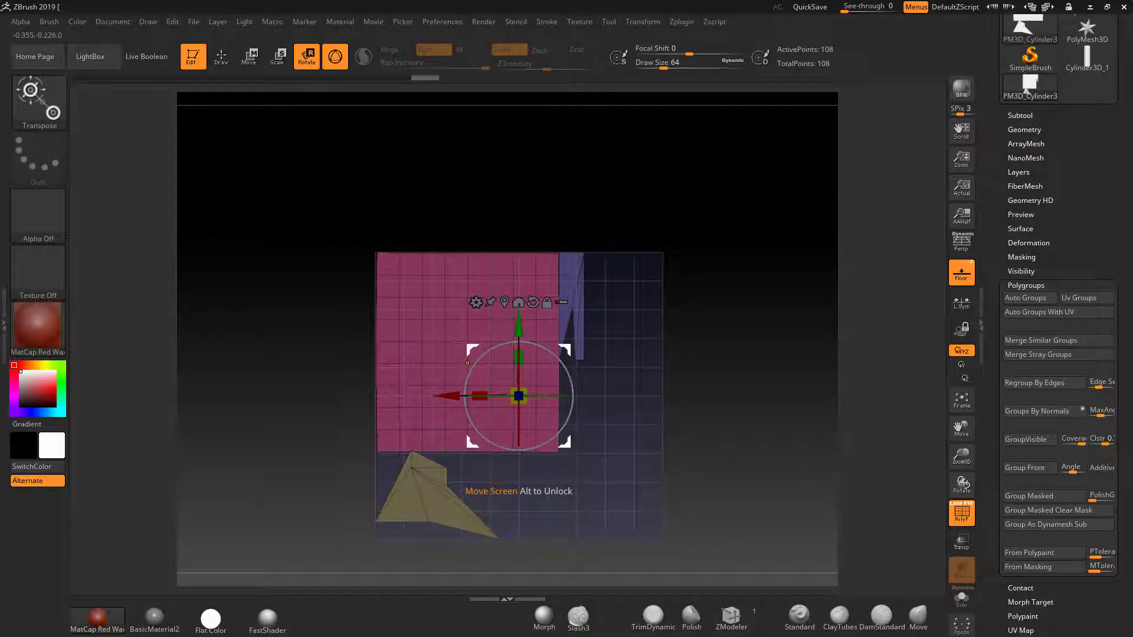
{"action": "left_click", "coordinate": [447, 312], "text": "ctrl"}
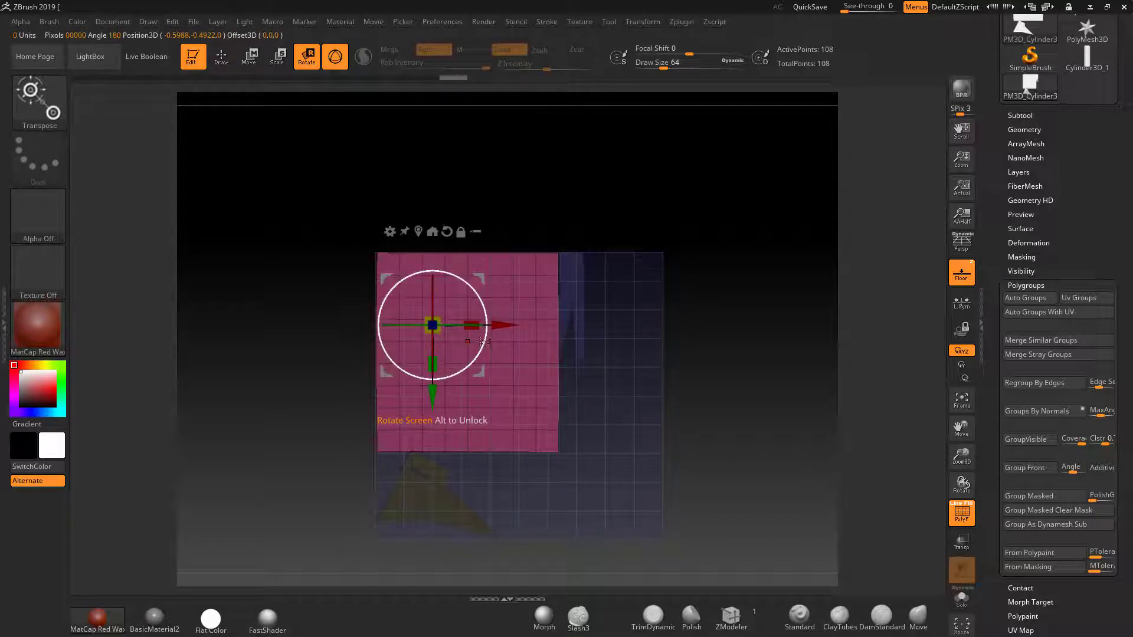
{"action": "mouse_move", "coordinate": [484, 342]}
{"action": "left_mouse_down"}
{"action": "mouse_move", "coordinate": [467, 368]}
{"action": "mouse_move", "coordinate": [487, 337]}
{"action": "left_mouse_up"}
{"action": "key", "text": "ctrl+z"}
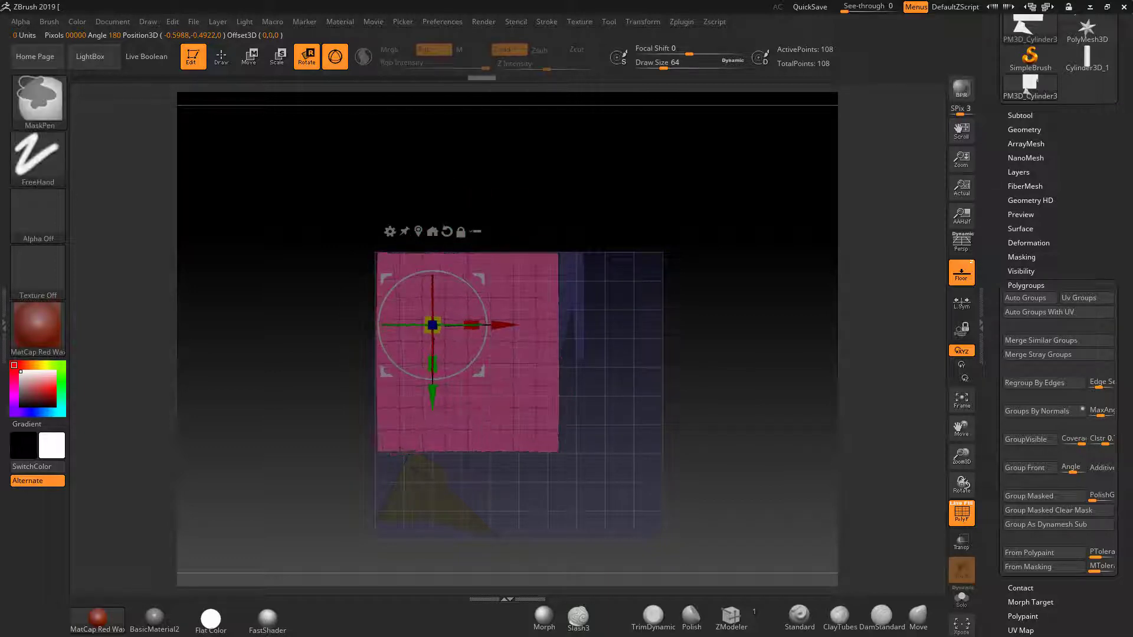
{"action": "left_click_drag", "start_coordinate": [632, 342], "coordinate": [654, 410], "text": "ctrl"}
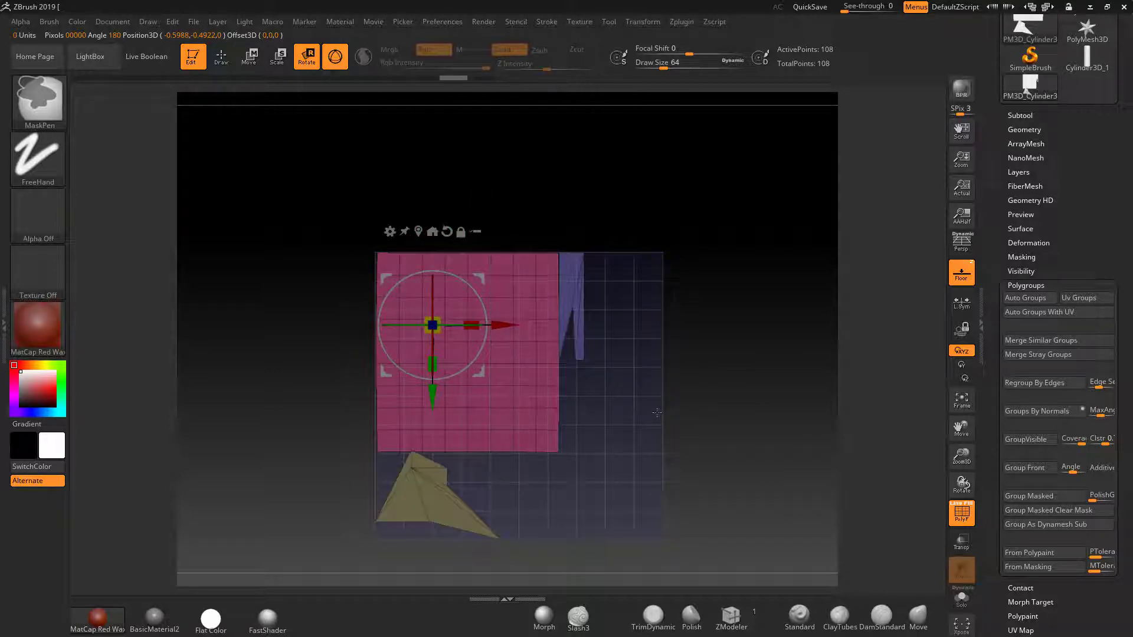
Unflatten the UVs back to the 3D cylinder and return to Draw mode.
{"action": "left_click", "coordinate": [682, 22]}
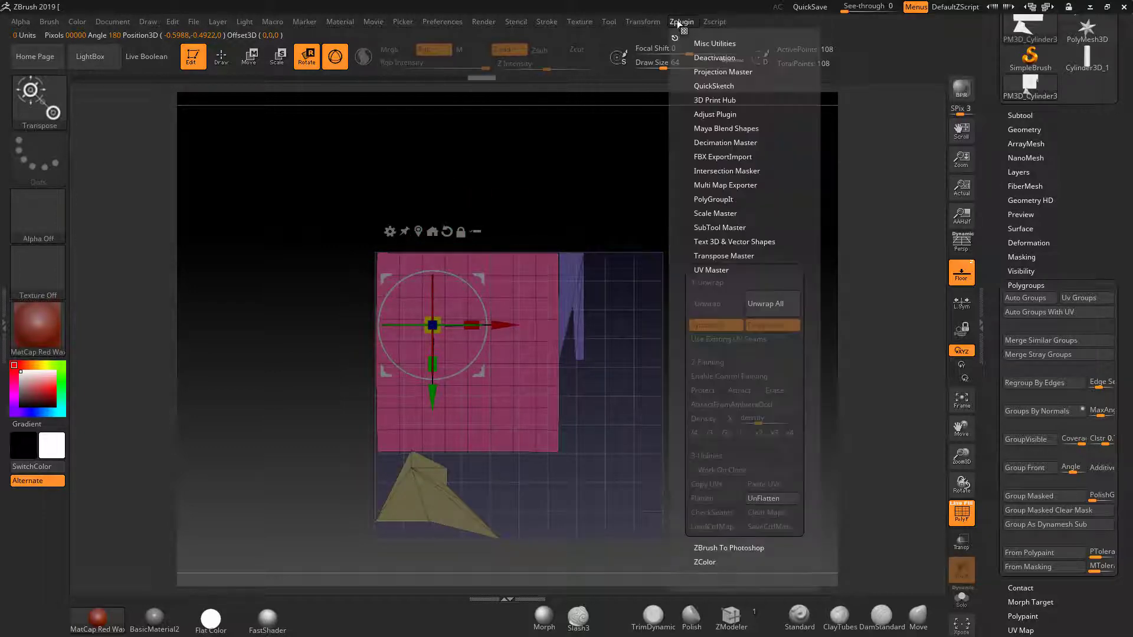
{"action": "left_click", "coordinate": [756, 499]}
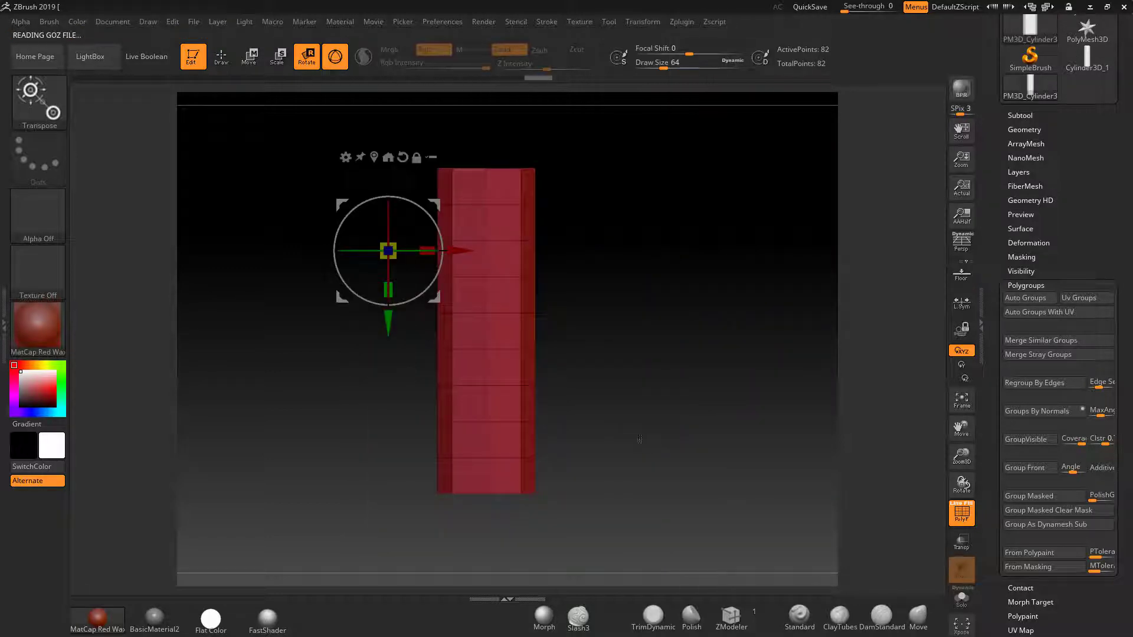
{"action": "left_click", "coordinate": [222, 56]}
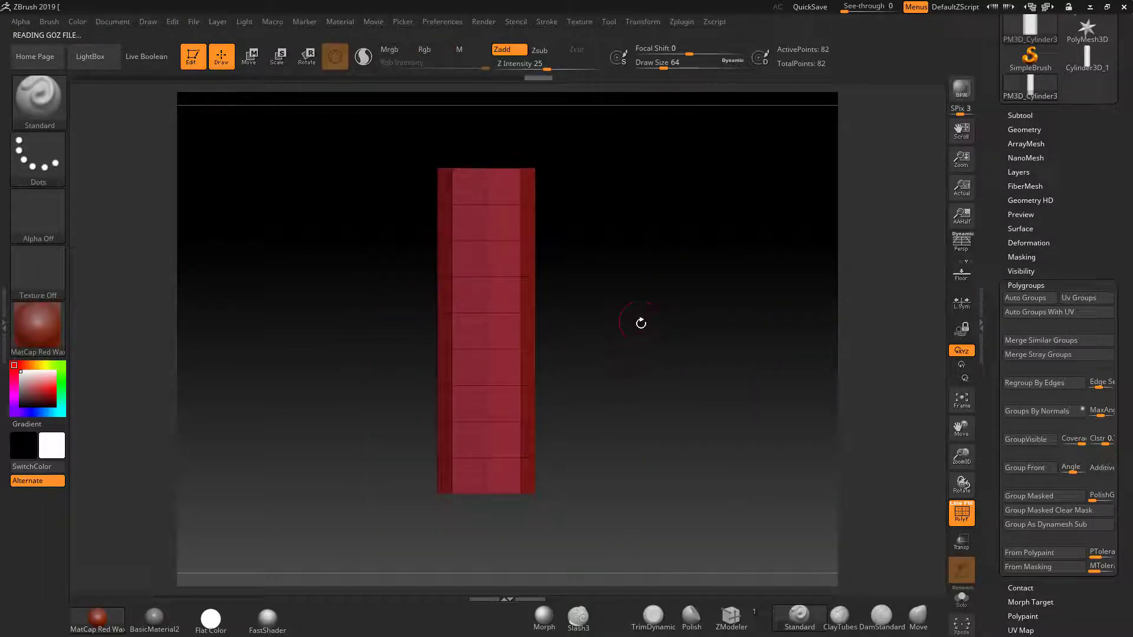
Mask the cylinder's top end, make it a separate polygroup with Group Masked and clear the mask.
{"action": "mouse_move", "coordinate": [668, 291]}
{"action": "left_mouse_down"}
{"action": "mouse_move", "coordinate": [668, 339]}
{"action": "mouse_move", "coordinate": [666, 312]}
{"action": "left_mouse_up"}
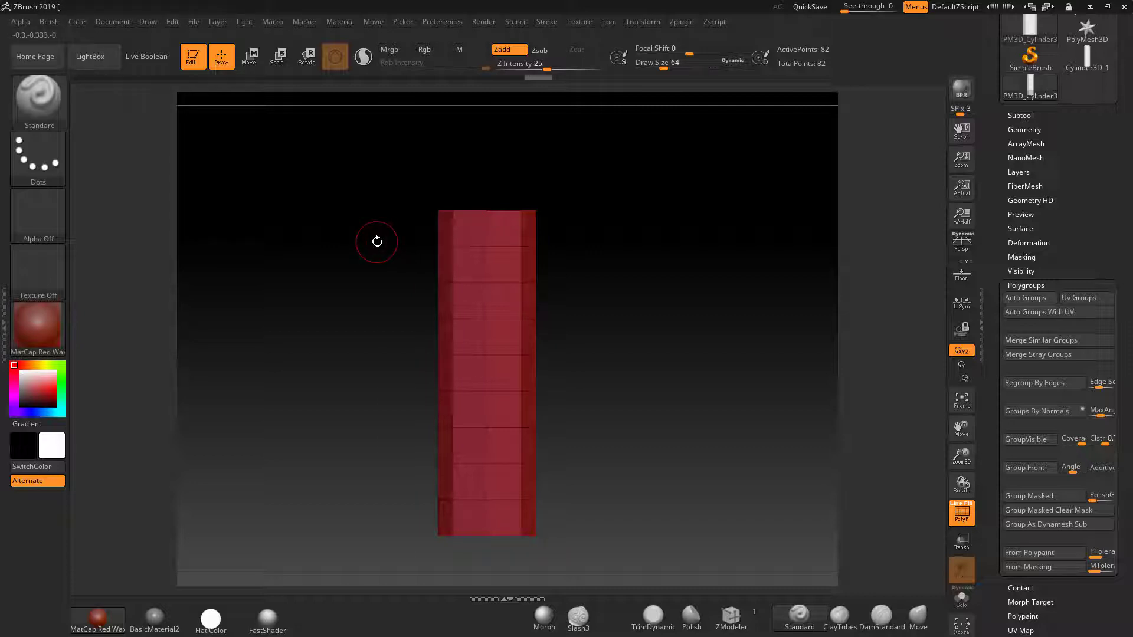
{"action": "mouse_move", "coordinate": [345, 157]}
{"action": "left_mouse_down", "text": "ctrl"}
{"action": "mouse_move", "coordinate": [599, 240]}
{"action": "mouse_move", "coordinate": [611, 259]}
{"action": "left_mouse_up", "text": "ctrl"}
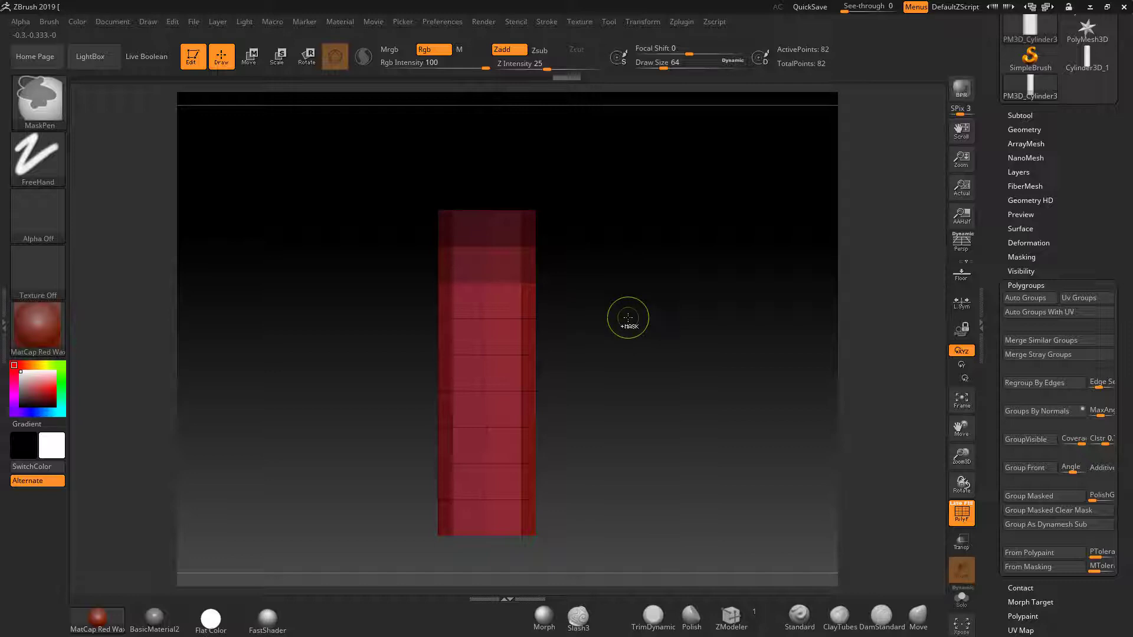
{"action": "left_click", "coordinate": [1015, 499]}
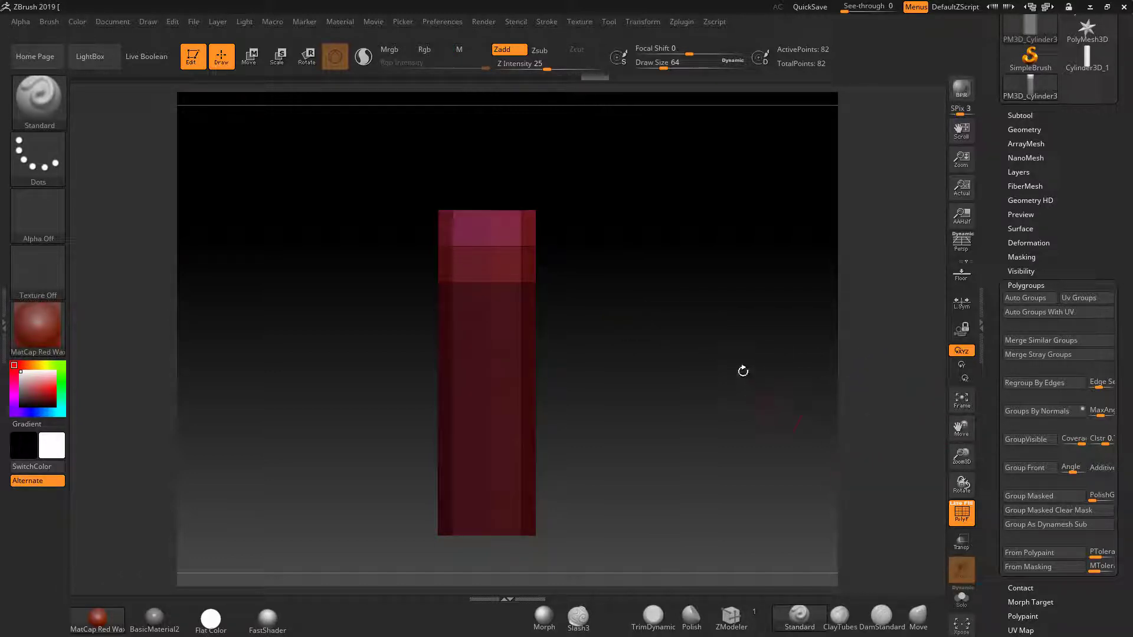
{"action": "left_click_drag", "start_coordinate": [741, 372], "coordinate": [741, 415]}
{"action": "left_click_drag", "start_coordinate": [706, 341], "coordinate": [672, 364], "text": "ctrl"}
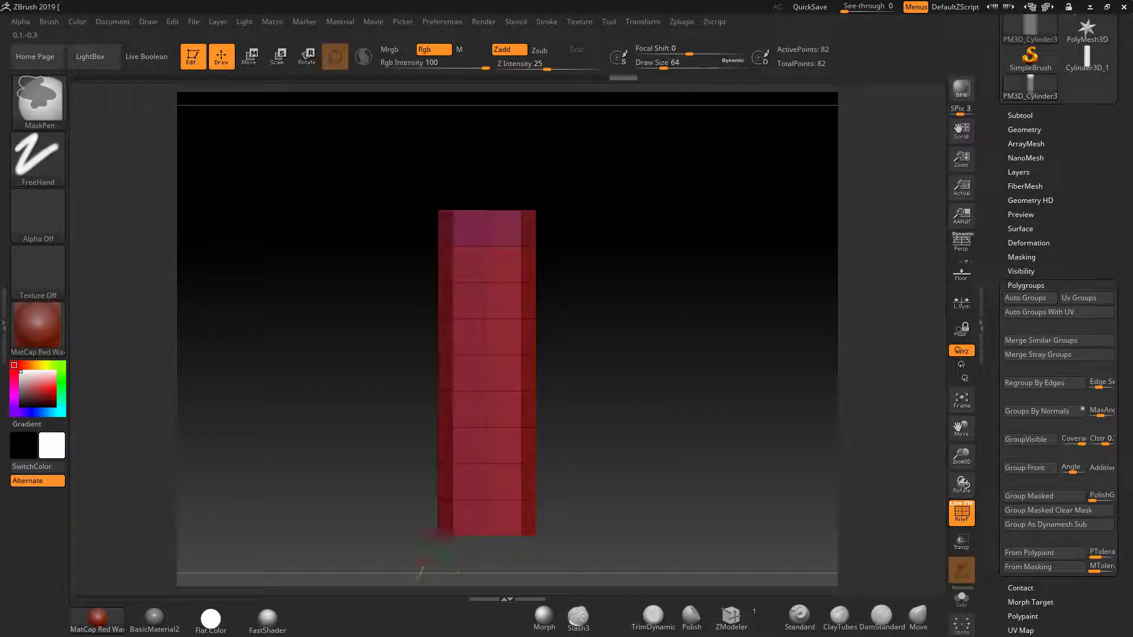
Mask the cylinder's bottom end and turn the masked area into its own polygroup.
{"action": "left_click_drag", "start_coordinate": [413, 565], "coordinate": [590, 464], "text": "ctrl"}
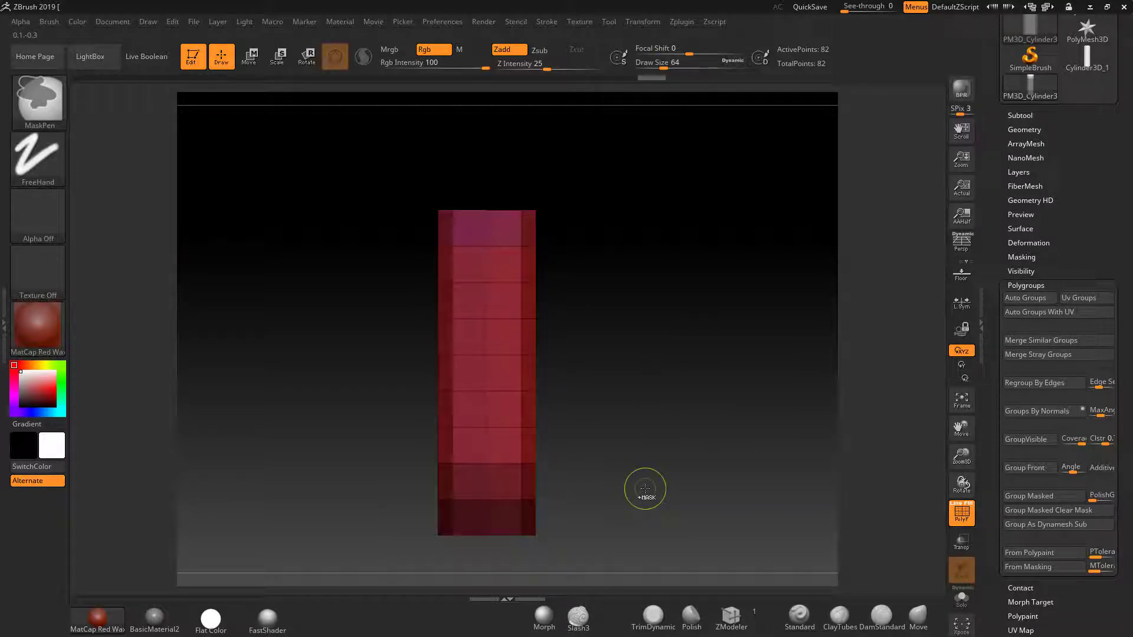
{"action": "key", "text": "ctrl+w"}
{"action": "mouse_move", "coordinate": [645, 489]}
{"action": "left_mouse_down"}
{"action": "mouse_move", "coordinate": [656, 461]}
{"action": "mouse_move", "coordinate": [654, 482]}
{"action": "left_mouse_up"}
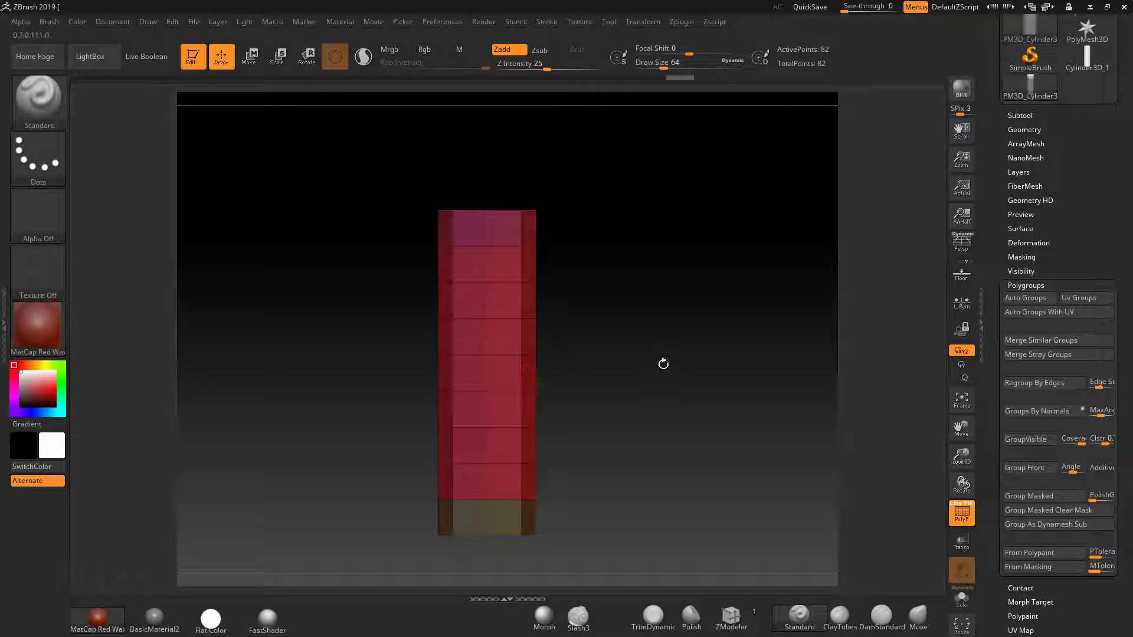
Start a surface noise on the cylinder to open NoiseMaker.
{"action": "left_click_drag", "start_coordinate": [670, 342], "coordinate": [719, 306], "text": "alt"}
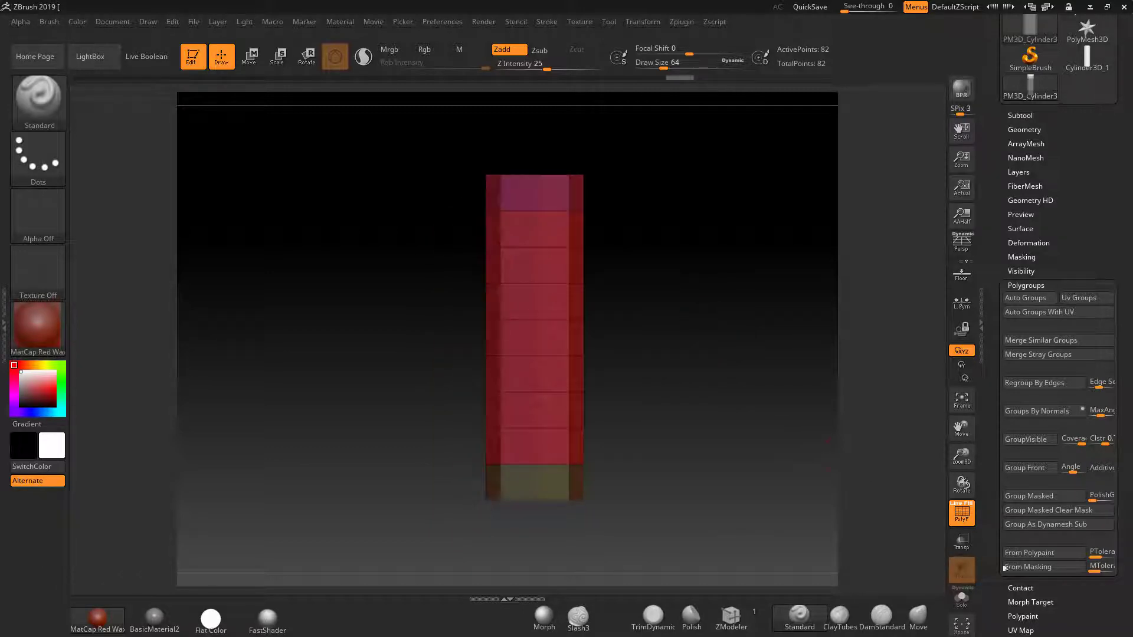
{"action": "scroll", "coordinate": [1088, 520], "scroll_direction": "down", "scroll_amount": 5}
{"action": "scroll", "coordinate": [1098, 411], "scroll_direction": "up", "scroll_amount": 6}
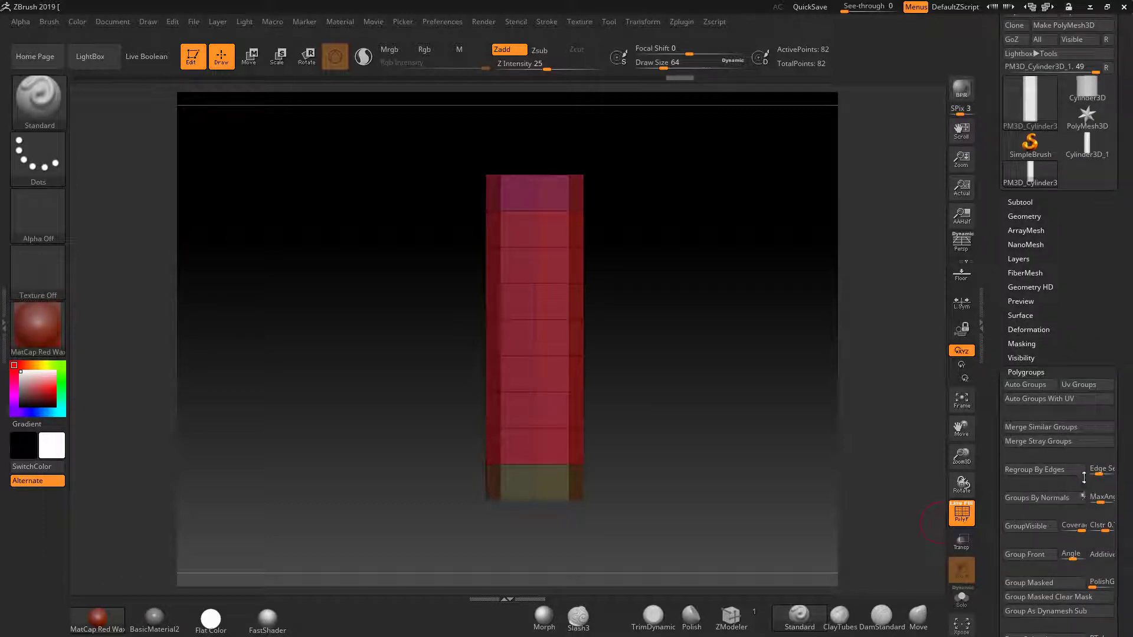
{"action": "left_click", "coordinate": [1025, 316]}
{"action": "left_click", "coordinate": [1021, 330]}
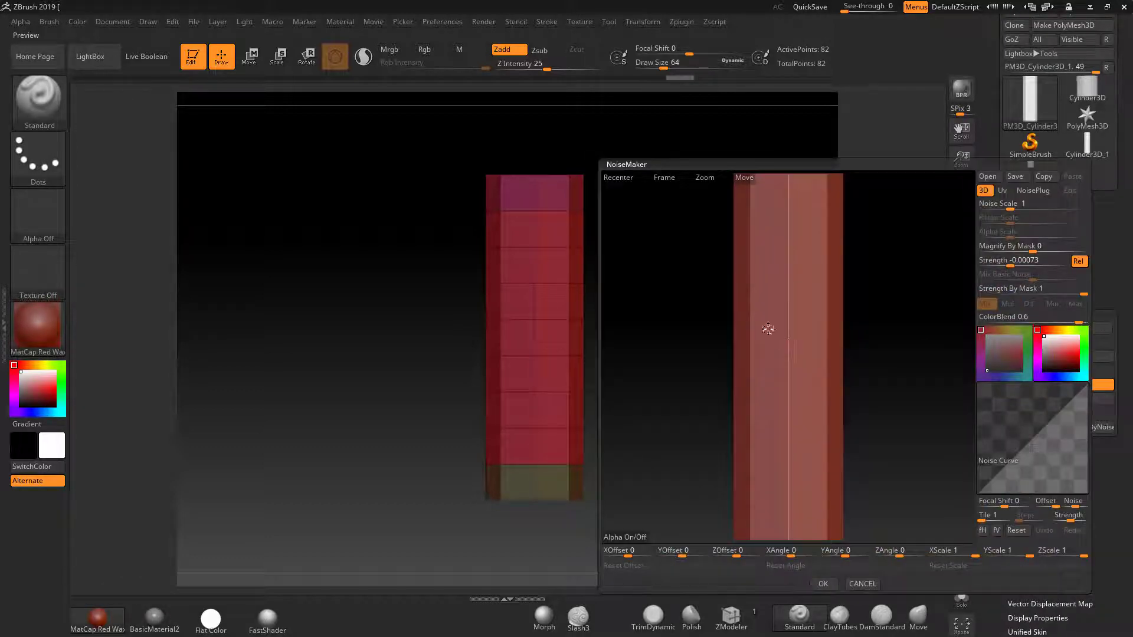
Load stripe.jpg from the GOBLINWARCHARIOT_REFERENCE RESOURCES folder as the noise alpha.
{"action": "left_click", "coordinate": [626, 531]}
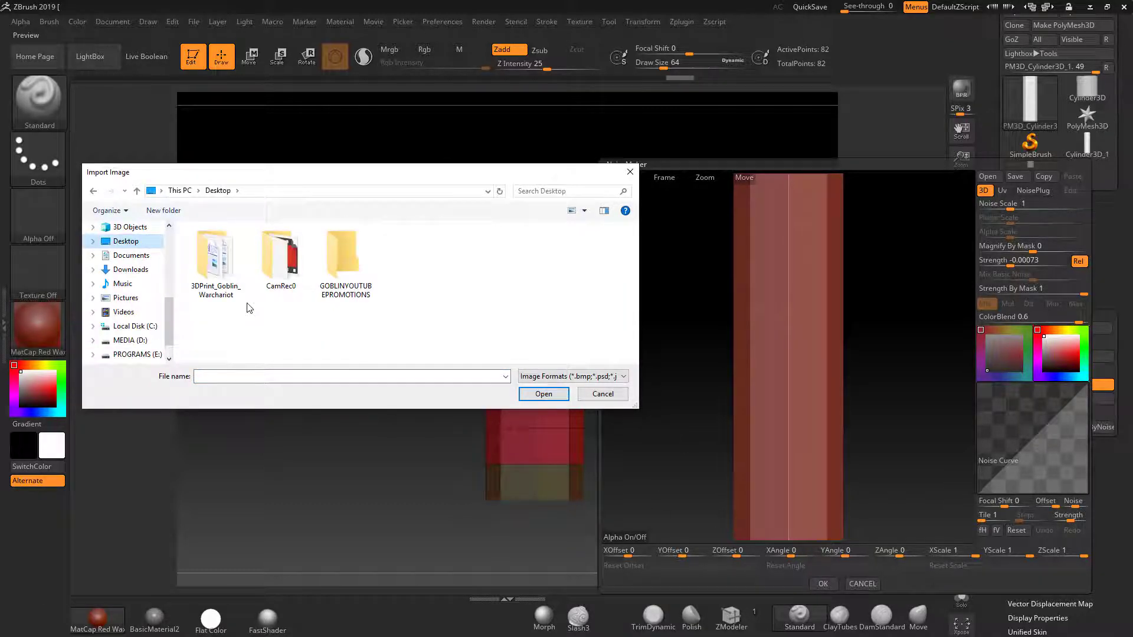
{"action": "double_click", "coordinate": [220, 256]}
{"action": "double_click", "coordinate": [223, 258]}
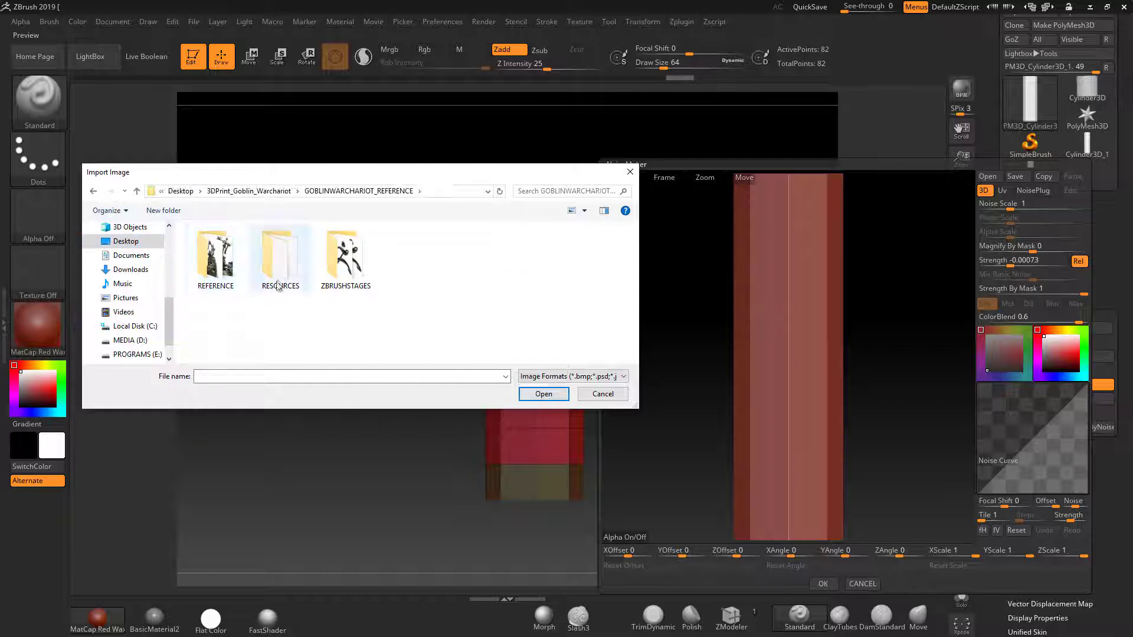
{"action": "double_click", "coordinate": [275, 270]}
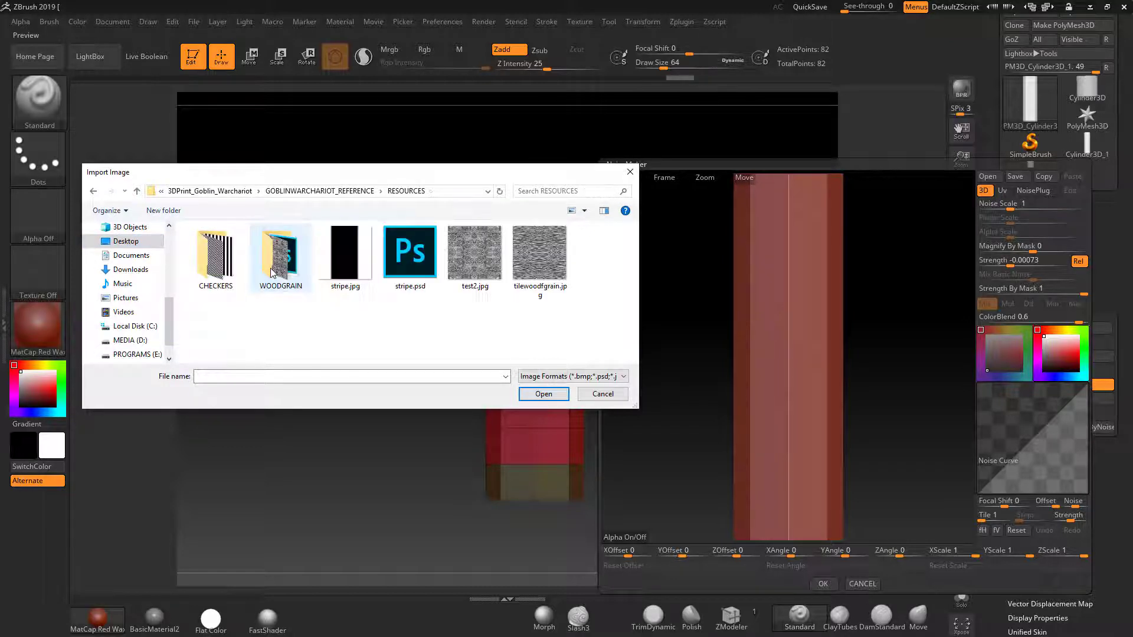
{"action": "left_click", "coordinate": [360, 259]}
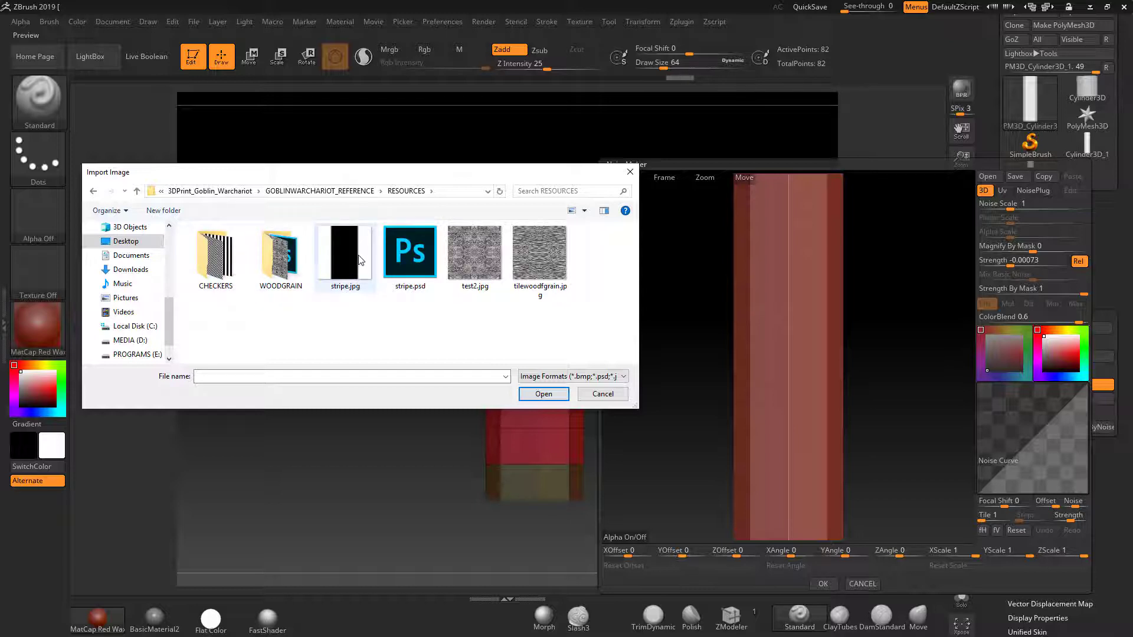
{"action": "left_click", "coordinate": [541, 394]}
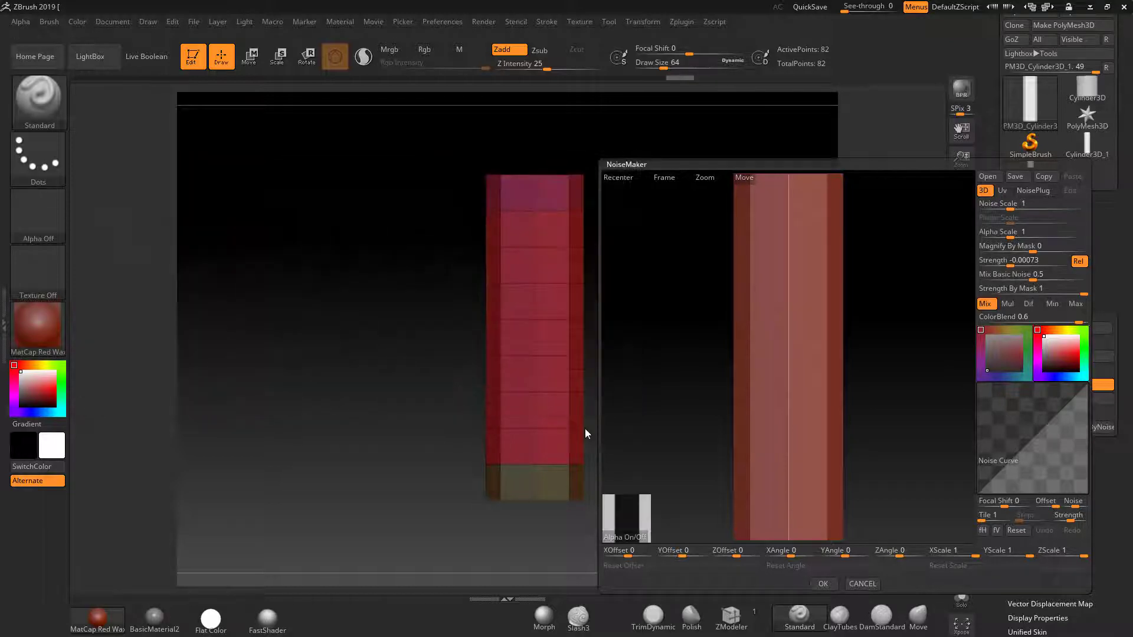
Set the noise to UV mode with Alpha Scale 0.01311, Mix Basic Noise 0 and Strength 0.05785, and accept it.
{"action": "left_click", "coordinate": [1004, 191]}
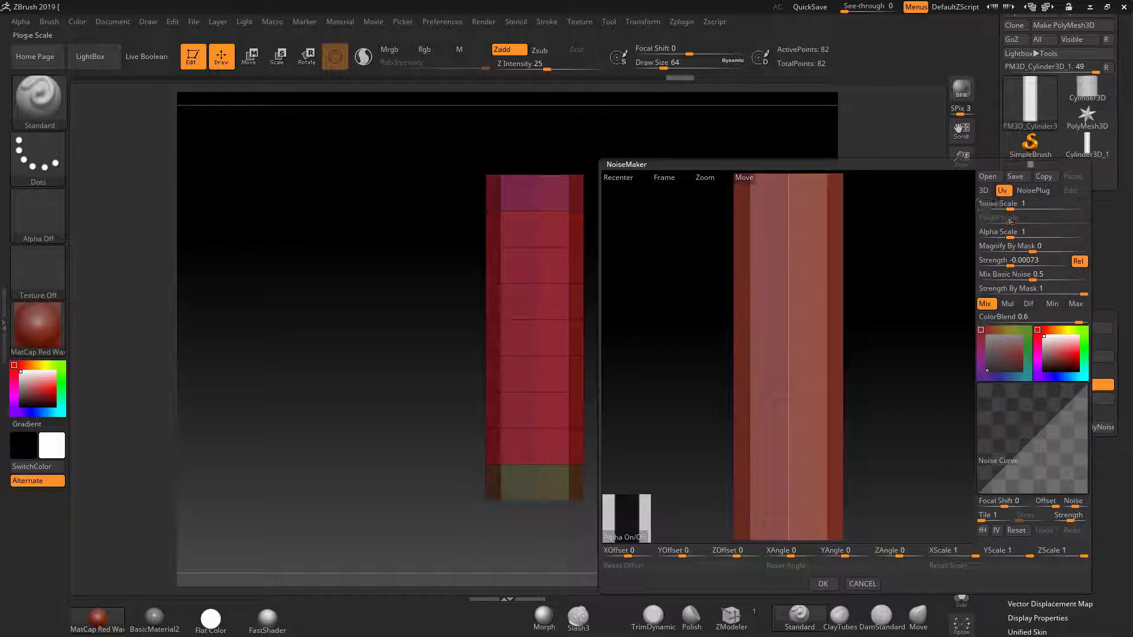
{"action": "left_click_drag", "start_coordinate": [1009, 234], "coordinate": [1001, 233]}
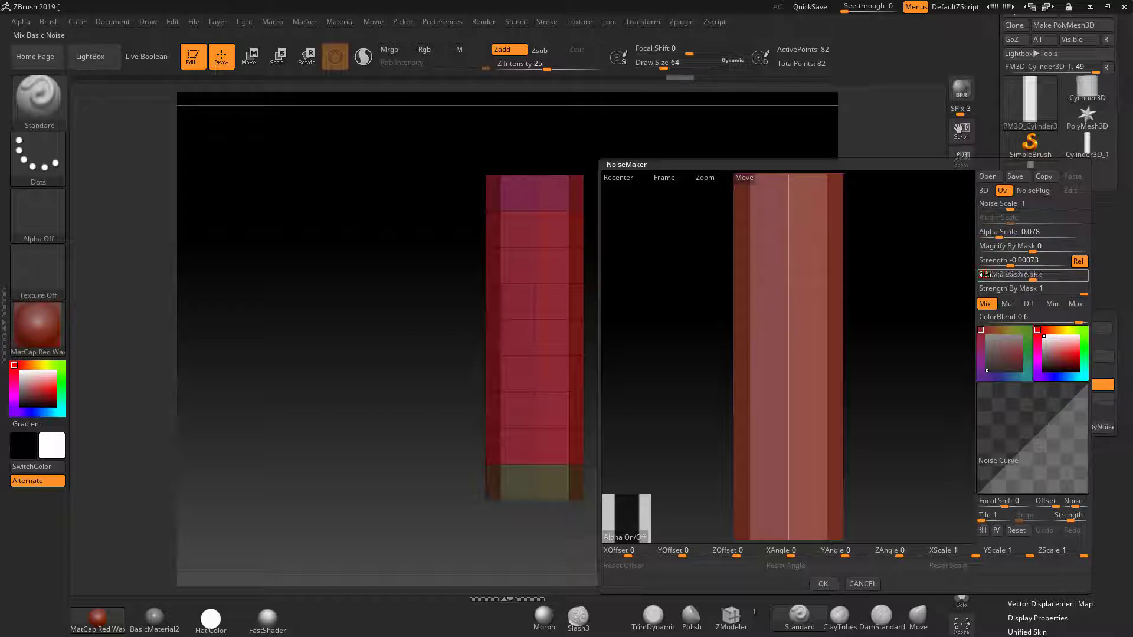
{"action": "left_click_drag", "start_coordinate": [986, 275], "coordinate": [995, 238]}
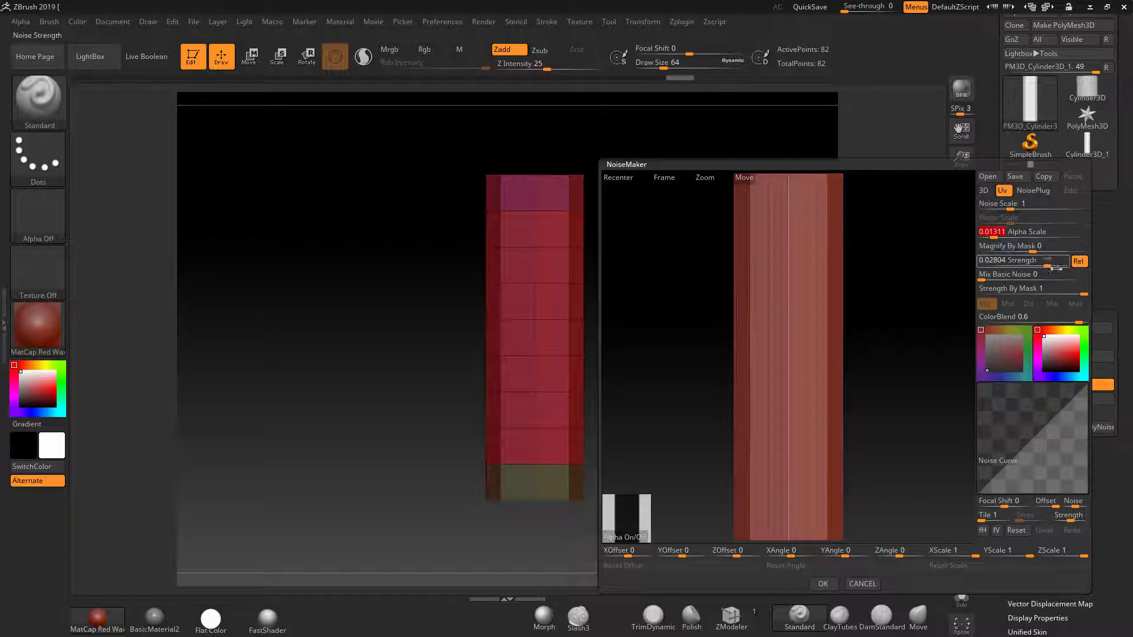
{"action": "left_click_drag", "start_coordinate": [1050, 266], "coordinate": [1052, 265]}
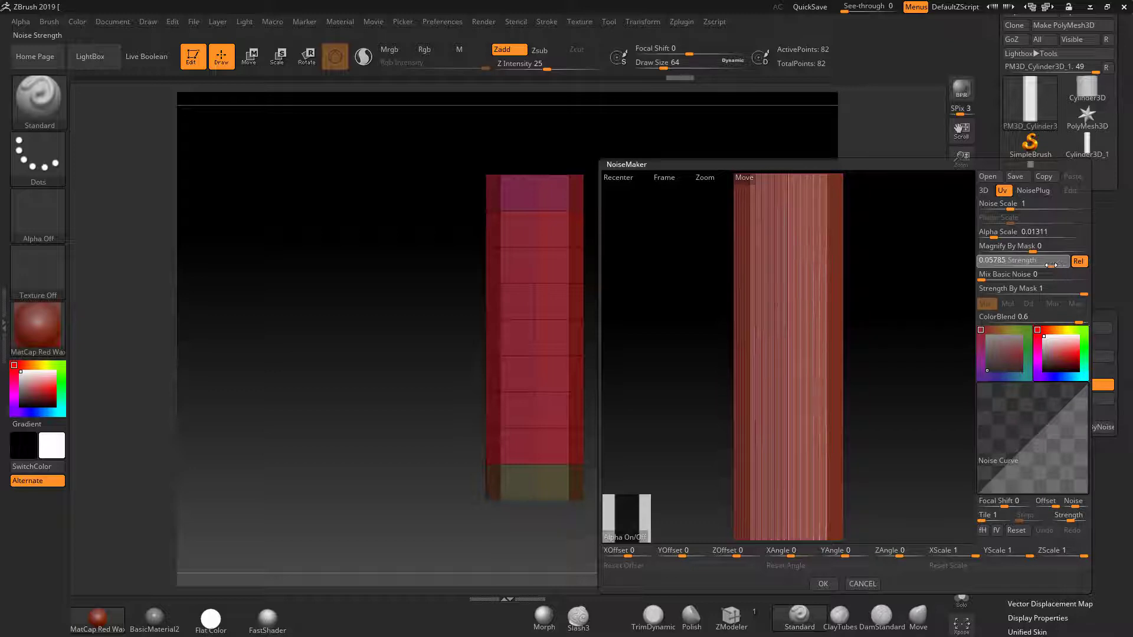
{"action": "left_click", "coordinate": [823, 584]}
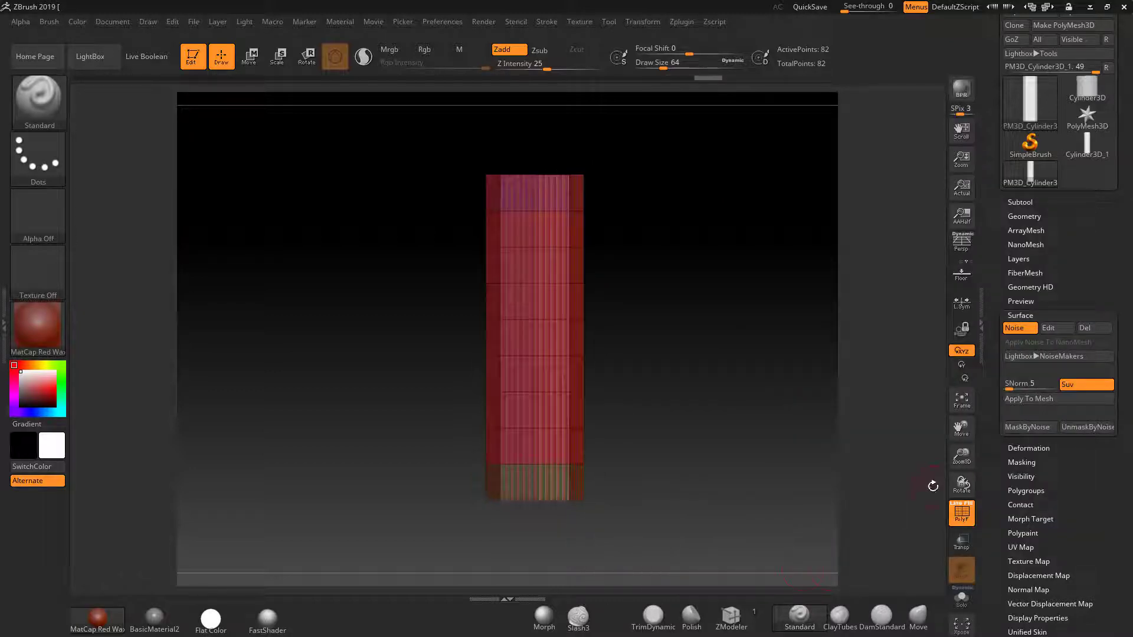
Hide the polyframe and inspect the striped noise along the cylinder's sides.
{"action": "left_click", "coordinate": [965, 512]}
{"action": "mouse_move", "coordinate": [720, 384]}
{"action": "left_mouse_down"}
{"action": "mouse_move", "coordinate": [771, 384]}
{"action": "mouse_move", "coordinate": [754, 387]}
{"action": "left_mouse_up"}
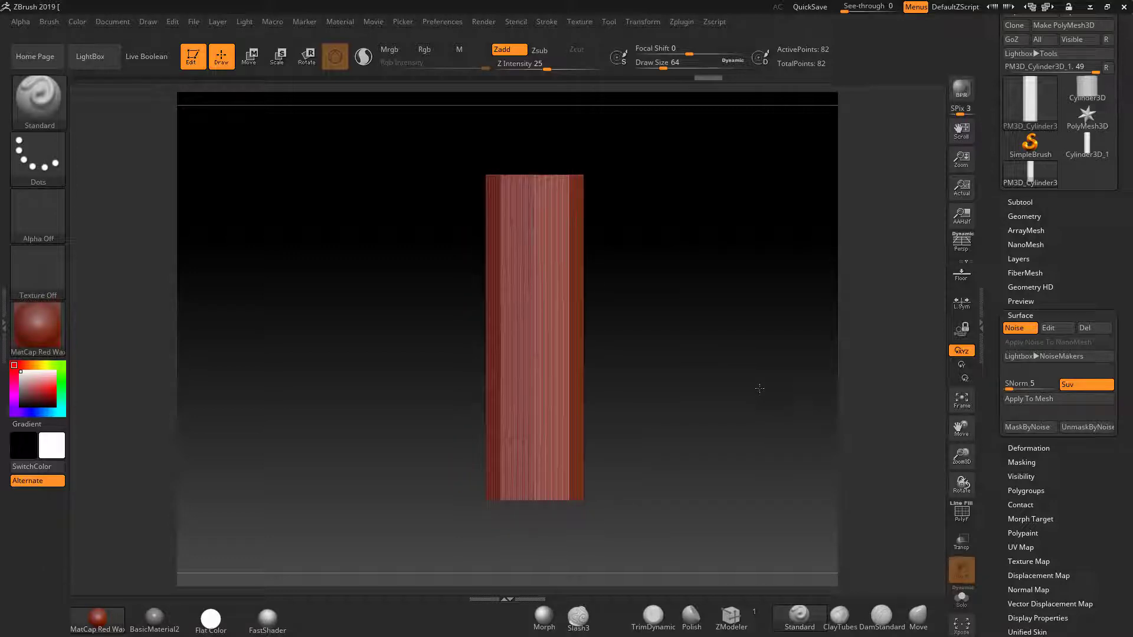
{"action": "key", "text": "shift"}
Turn off the surface noise and show the cylinder's polyframe again.
{"action": "left_click", "coordinate": [1013, 329]}
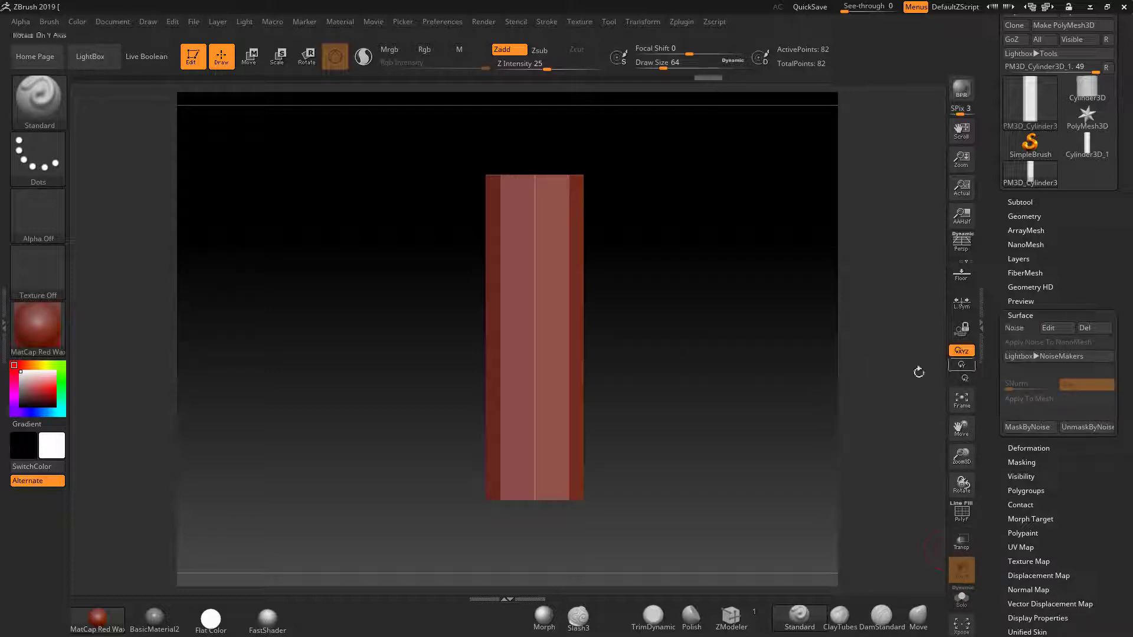
{"action": "left_click", "coordinate": [961, 511]}
{"action": "left_click_drag", "start_coordinate": [715, 348], "coordinate": [690, 336], "text": "alt"}
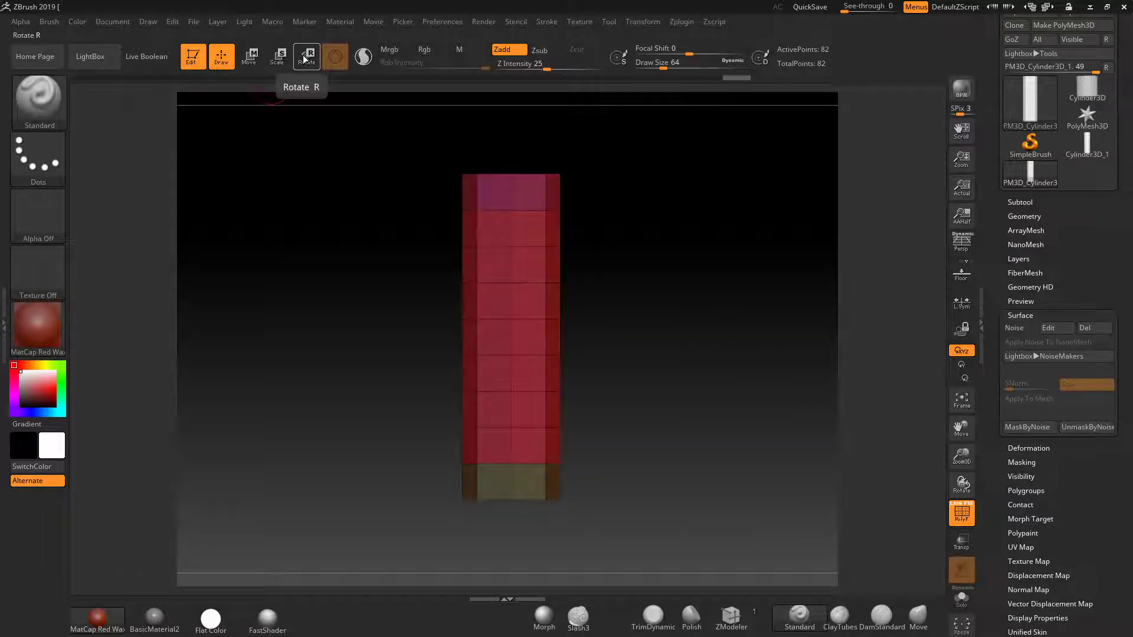
Rename the cylinder subtool as Rope.
{"action": "left_click", "coordinate": [1015, 203]}
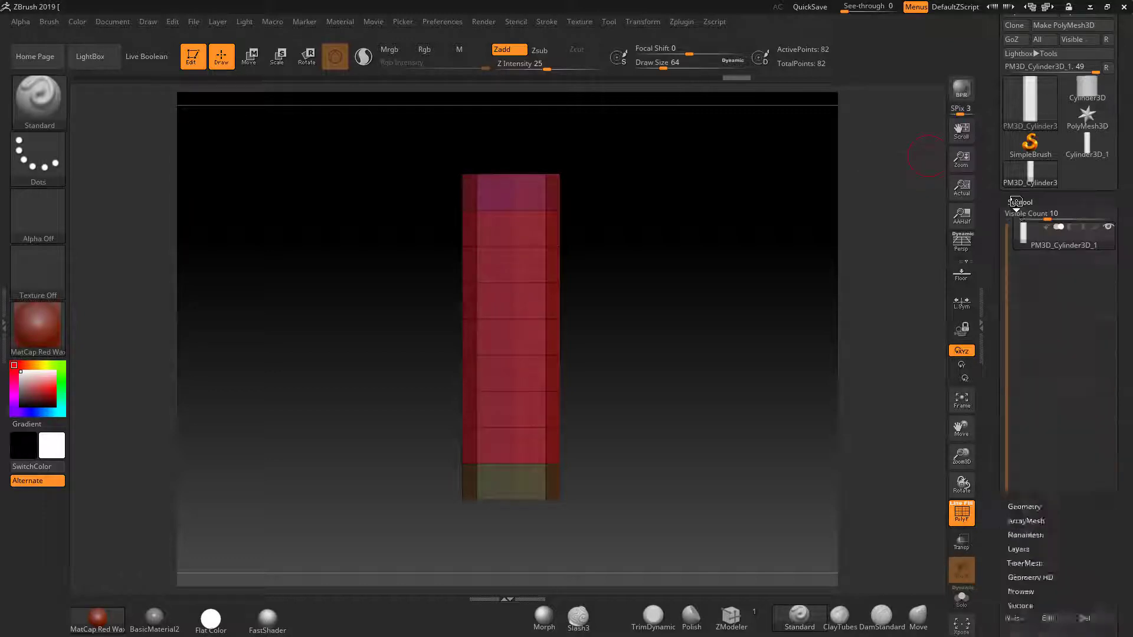
{"action": "scroll", "coordinate": [1126, 359], "scroll_direction": "down", "scroll_amount": 2}
{"action": "scroll", "coordinate": [1125, 359], "scroll_direction": "down", "scroll_amount": 1}
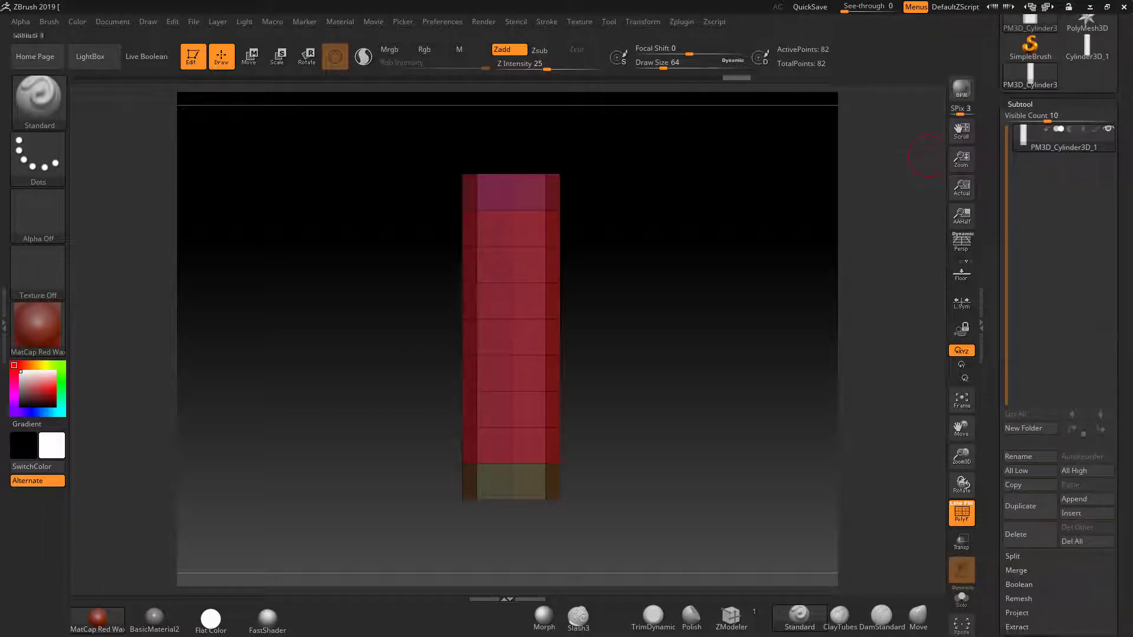
{"action": "left_click", "coordinate": [1024, 455]}
{"action": "key", "text": "BackSpace"}
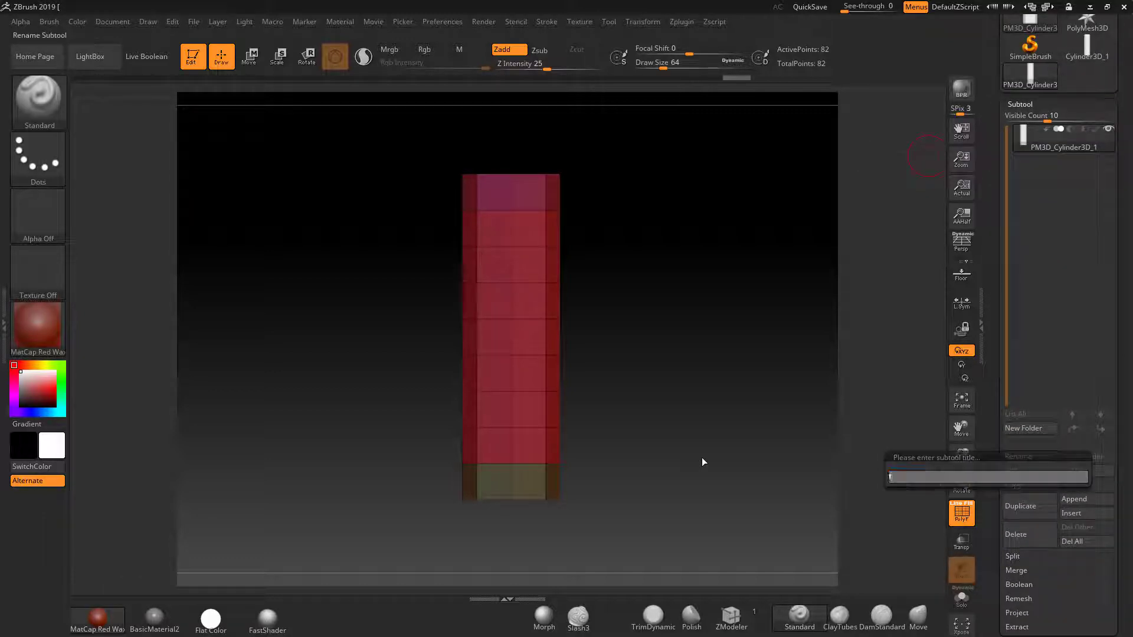
{"action": "type", "text": "rope"}
{"action": "key", "text": "Return"}
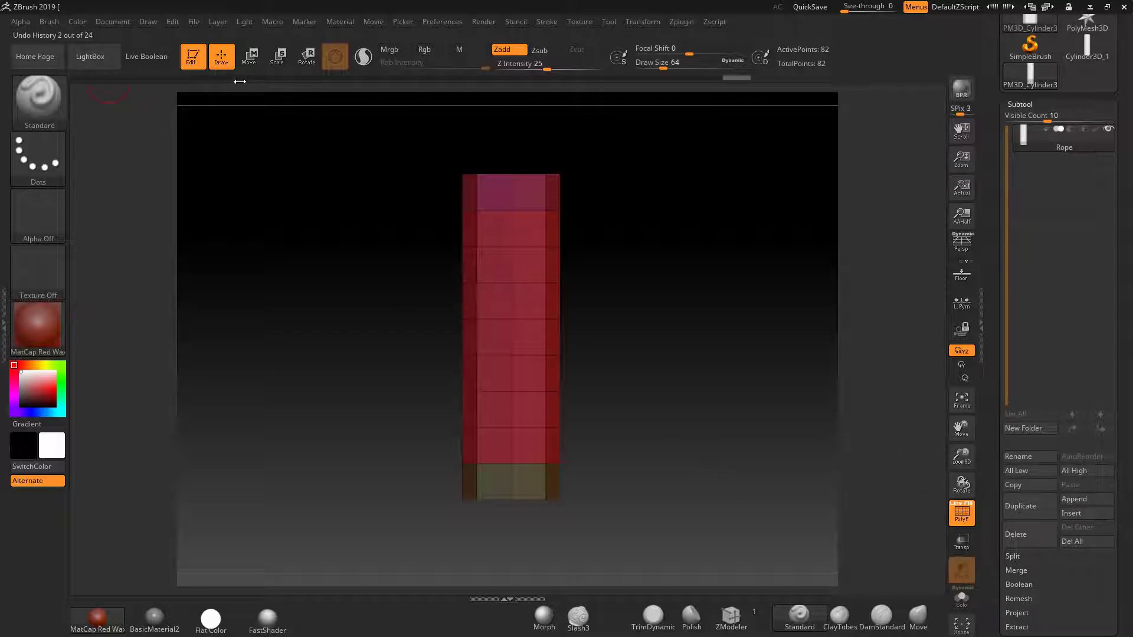
Twist the cylinder around its long axis with the Twist deformer so its side faces spiral, and return to the Gizmo 3D.
{"action": "left_click", "coordinate": [301, 61]}
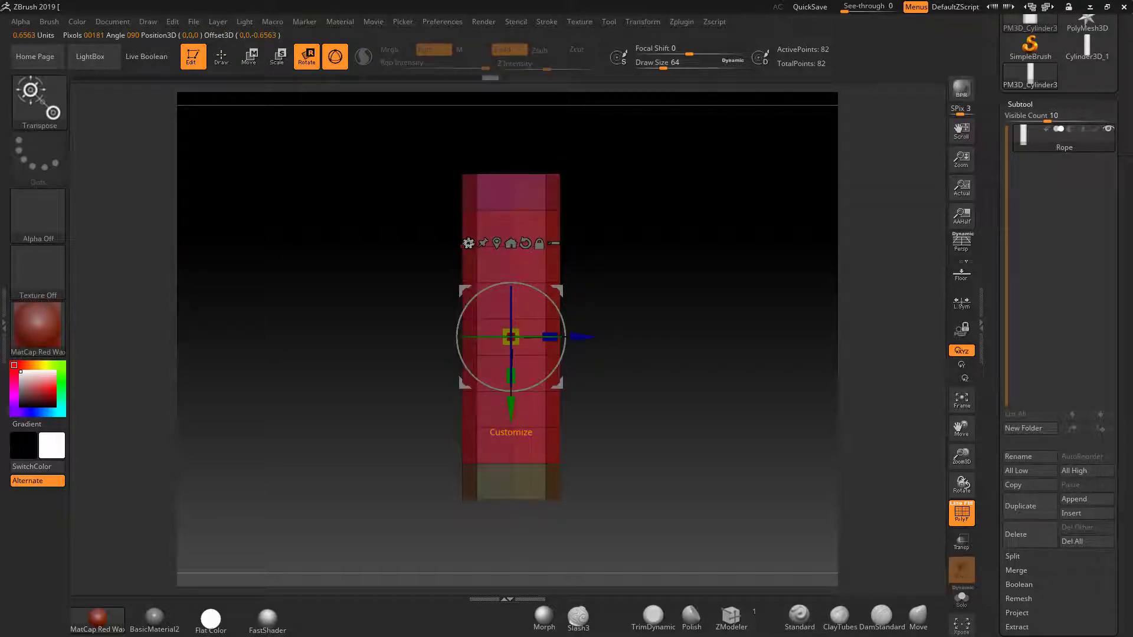
{"action": "left_click", "coordinate": [468, 243]}
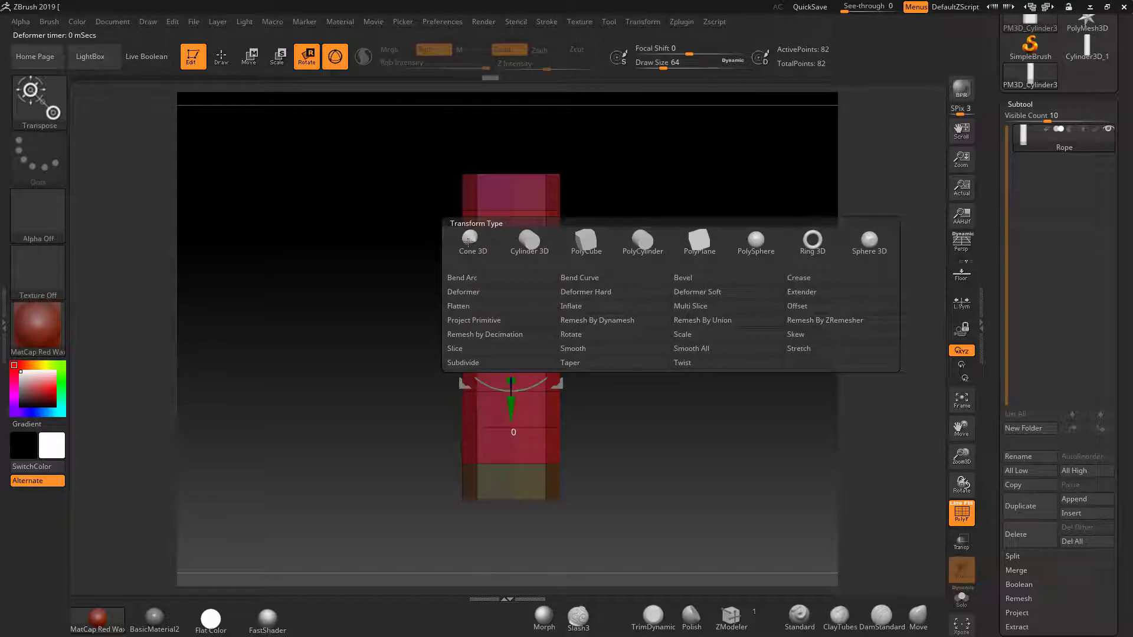
{"action": "left_click", "coordinate": [696, 363]}
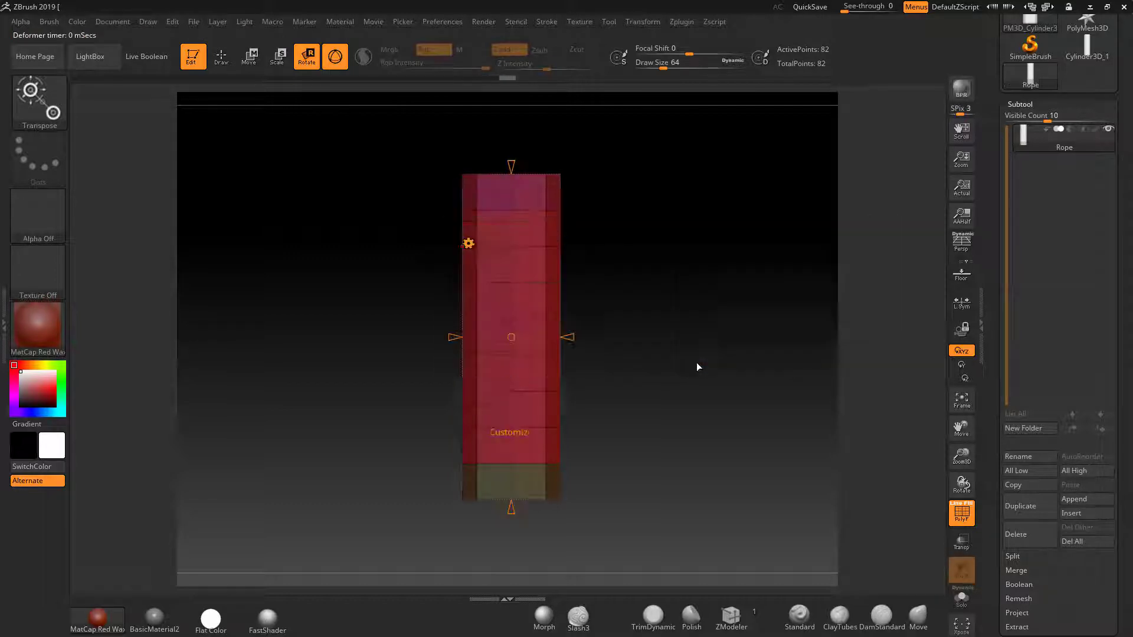
{"action": "left_click_drag", "start_coordinate": [508, 511], "coordinate": [516, 599]}
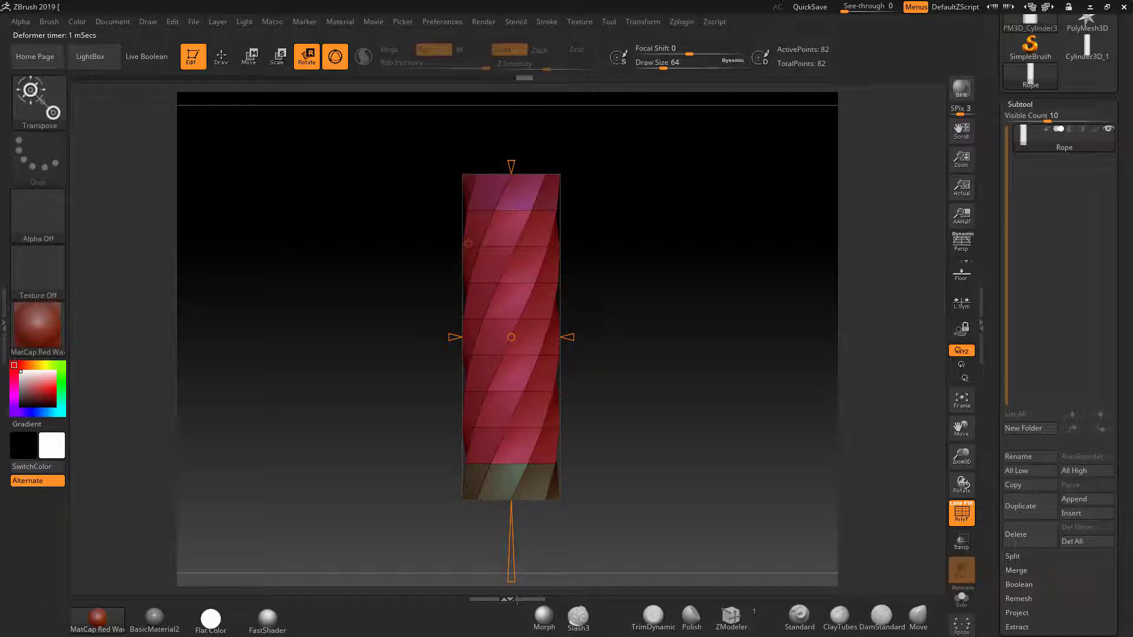
{"action": "left_click", "coordinate": [469, 244]}
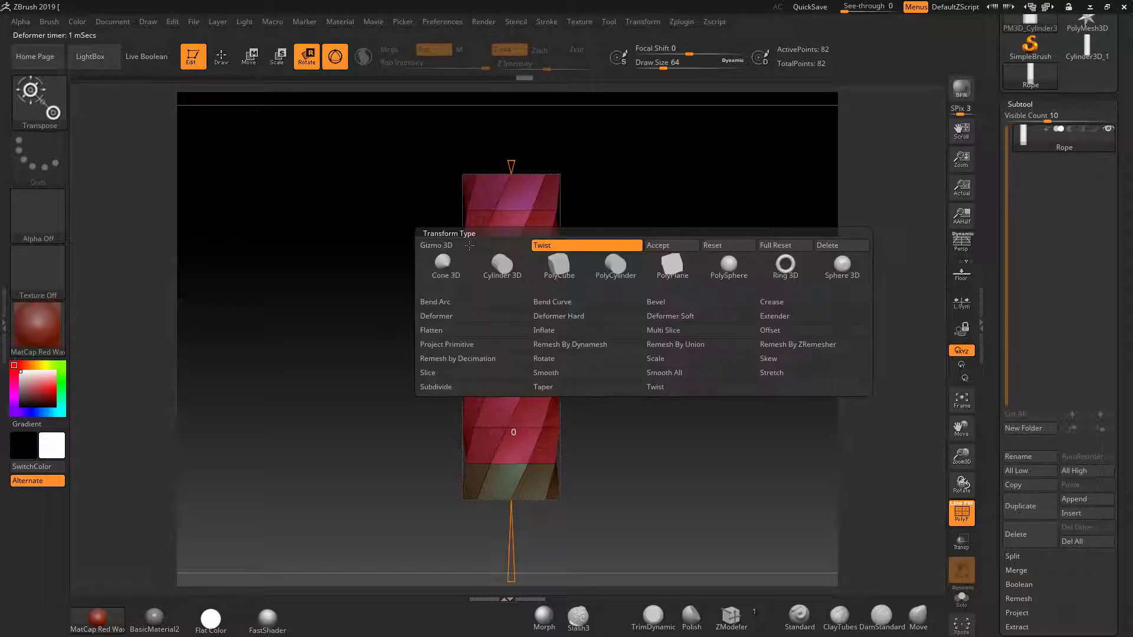
{"action": "left_click", "coordinate": [445, 247]}
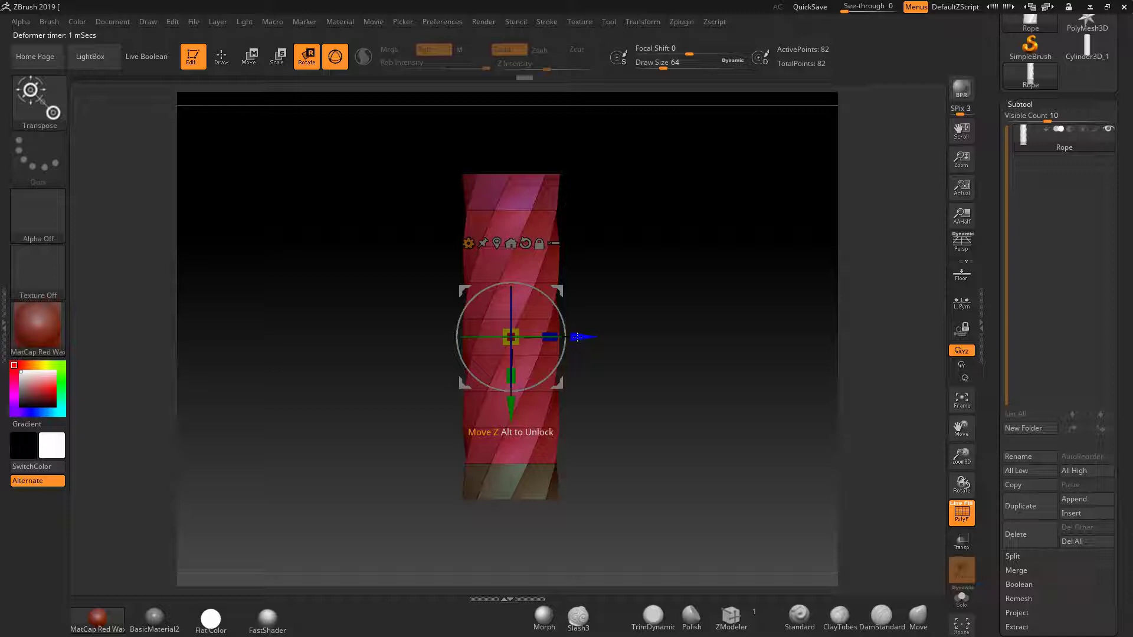
Duplicate the twisted cylinder along Z so the copy sits right beside the original, and clear the mask.
{"action": "key", "text": "ctrl"}
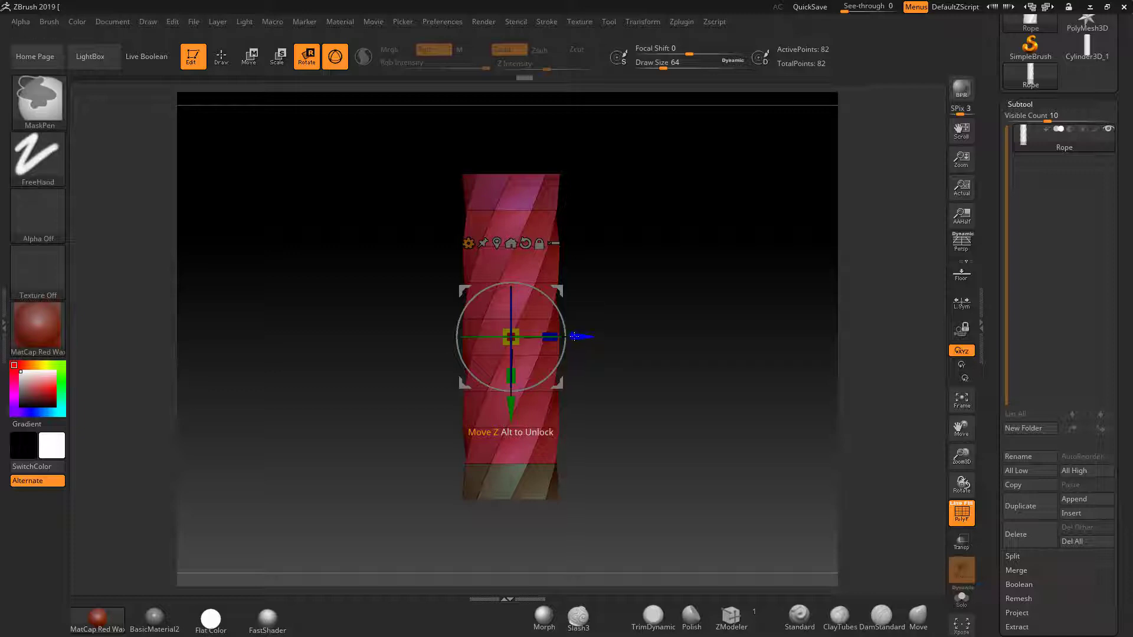
{"action": "left_click_drag", "start_coordinate": [574, 336], "coordinate": [675, 350], "text": "ctrl"}
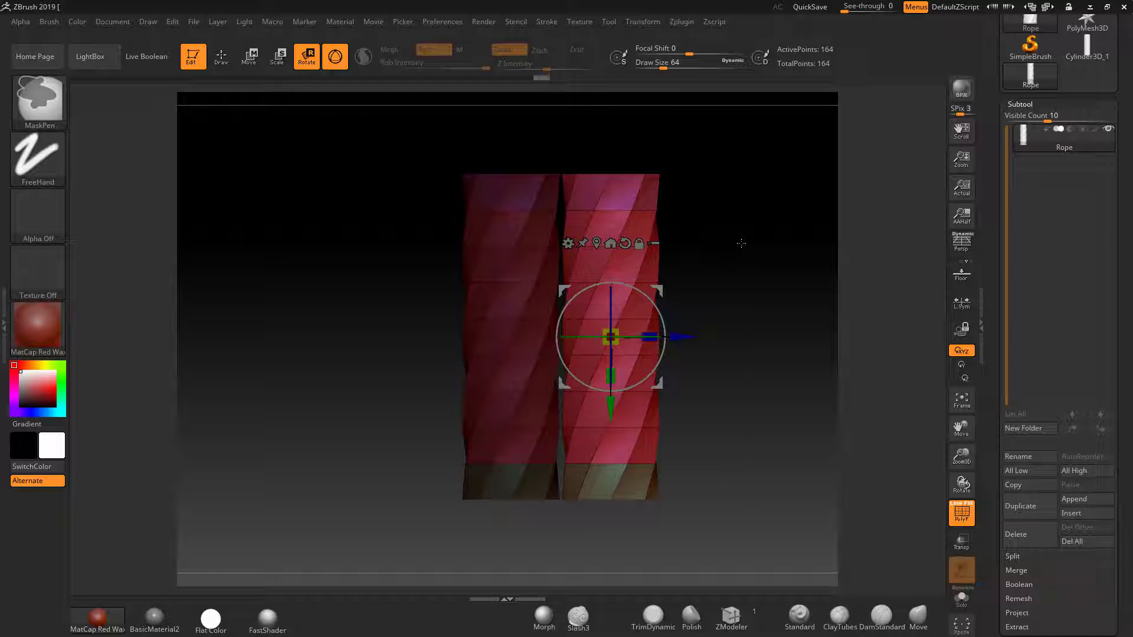
{"action": "left_click_drag", "start_coordinate": [745, 218], "coordinate": [761, 272], "text": "ctrl"}
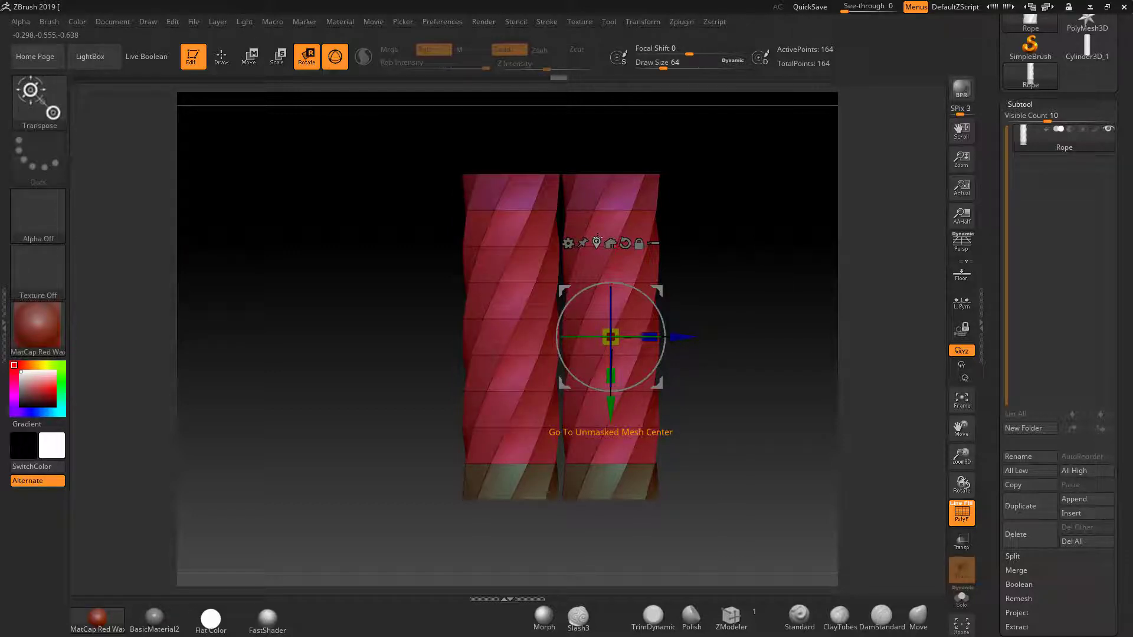
Center the gizmo on the two strands, duplicate the pair along X into a two-by-two bundle, and clear the mask.
{"action": "left_click", "coordinate": [597, 242]}
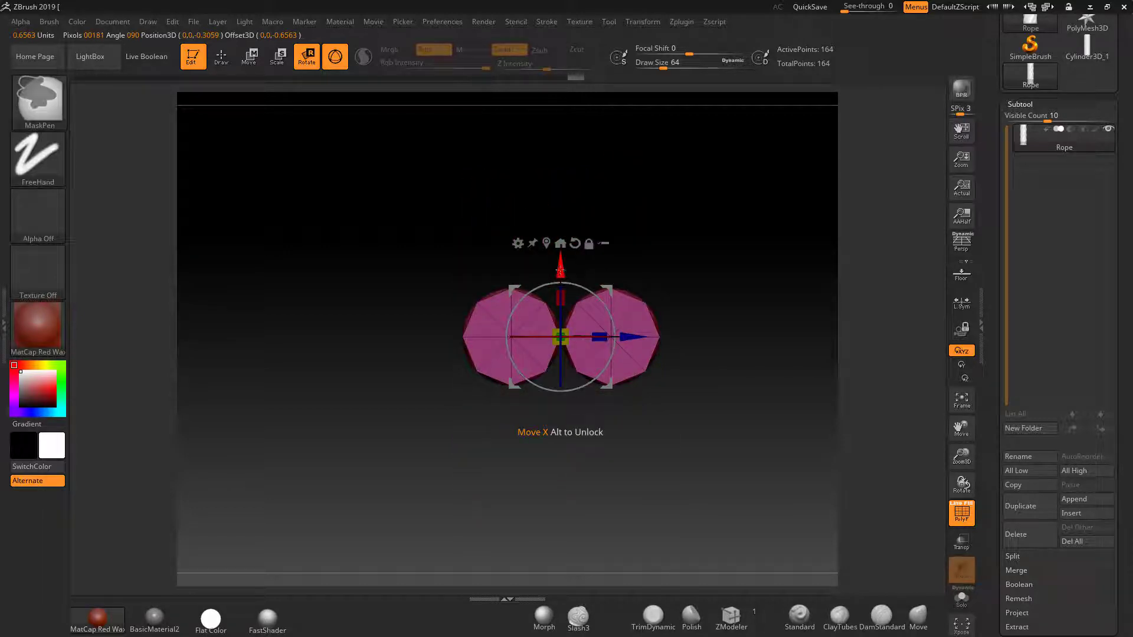
{"action": "left_click_drag", "start_coordinate": [561, 271], "coordinate": [551, 169], "text": "ctrl"}
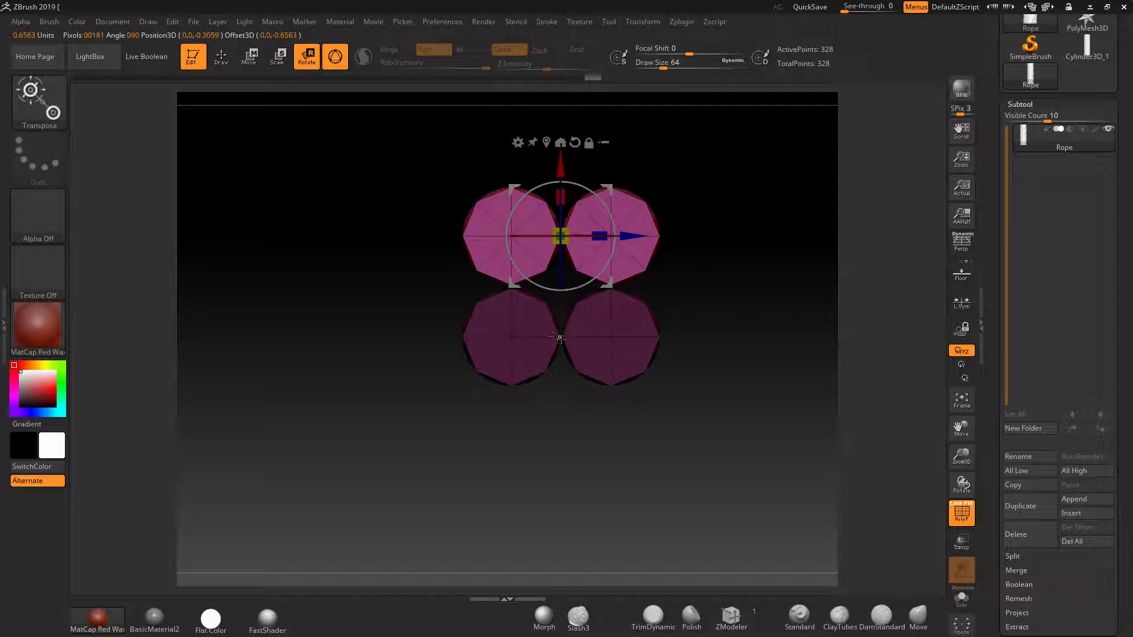
{"action": "mouse_move", "coordinate": [706, 279]}
{"action": "left_mouse_down", "text": "ctrl"}
{"action": "mouse_move", "coordinate": [747, 351]}
{"action": "mouse_move", "coordinate": [748, 268]}
{"action": "left_mouse_up", "text": "ctrl"}
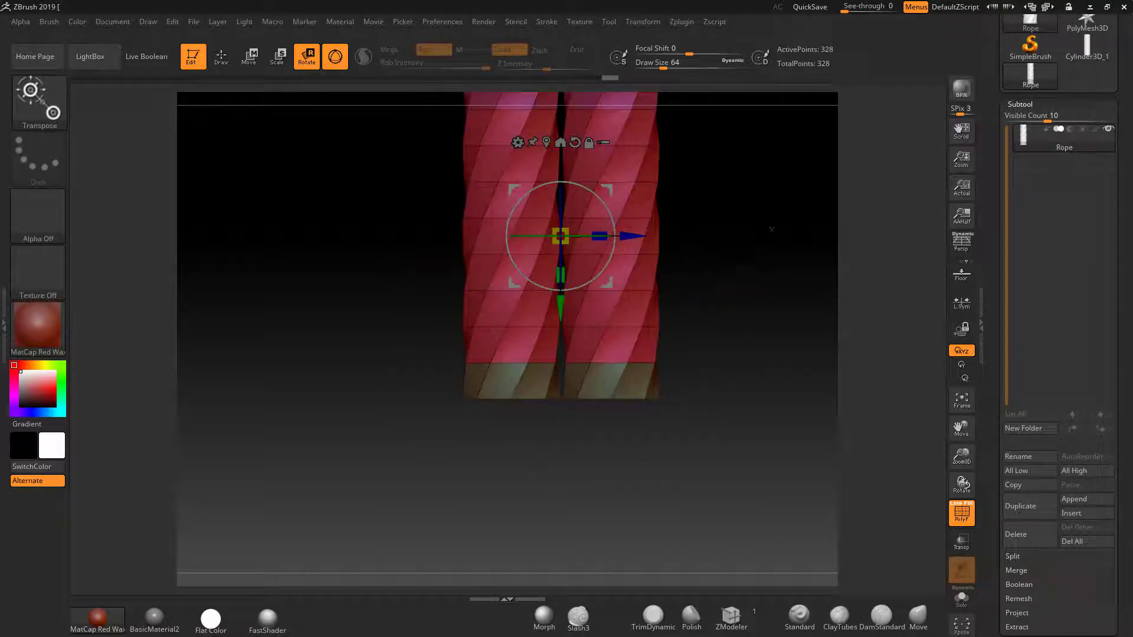
Center the gizmo on the whole four-strand bundle.
{"action": "left_click_drag", "start_coordinate": [772, 229], "coordinate": [702, 366], "text": "alt"}
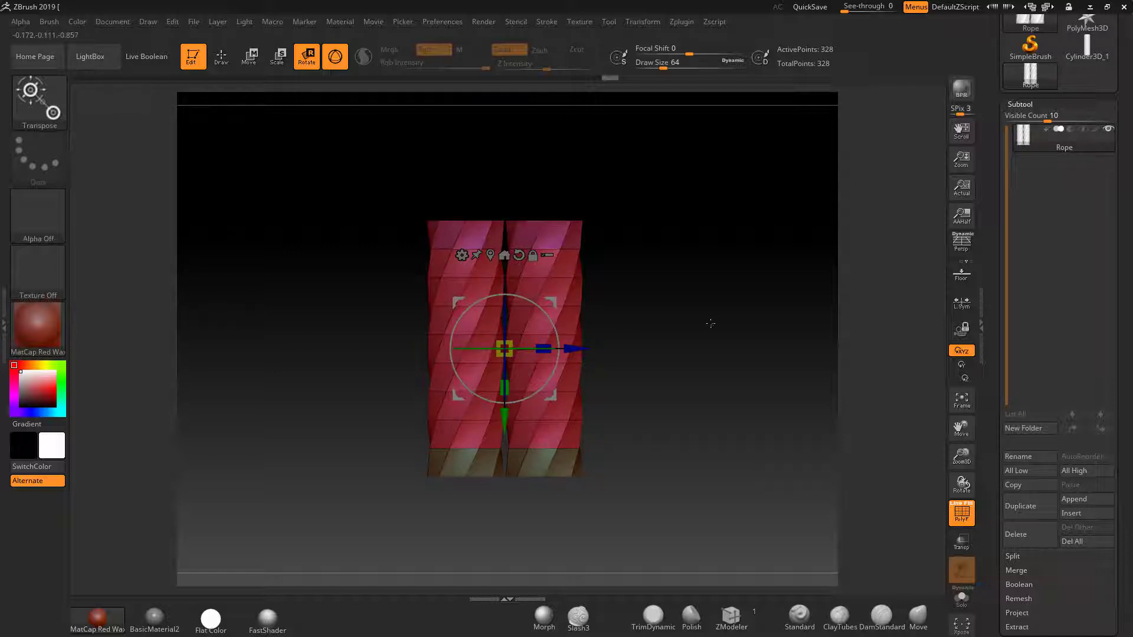
{"action": "left_click_drag", "start_coordinate": [711, 324], "coordinate": [683, 392]}
{"action": "left_click_drag", "start_coordinate": [642, 343], "coordinate": [653, 291], "text": "shift"}
{"action": "left_click", "coordinate": [491, 255]}
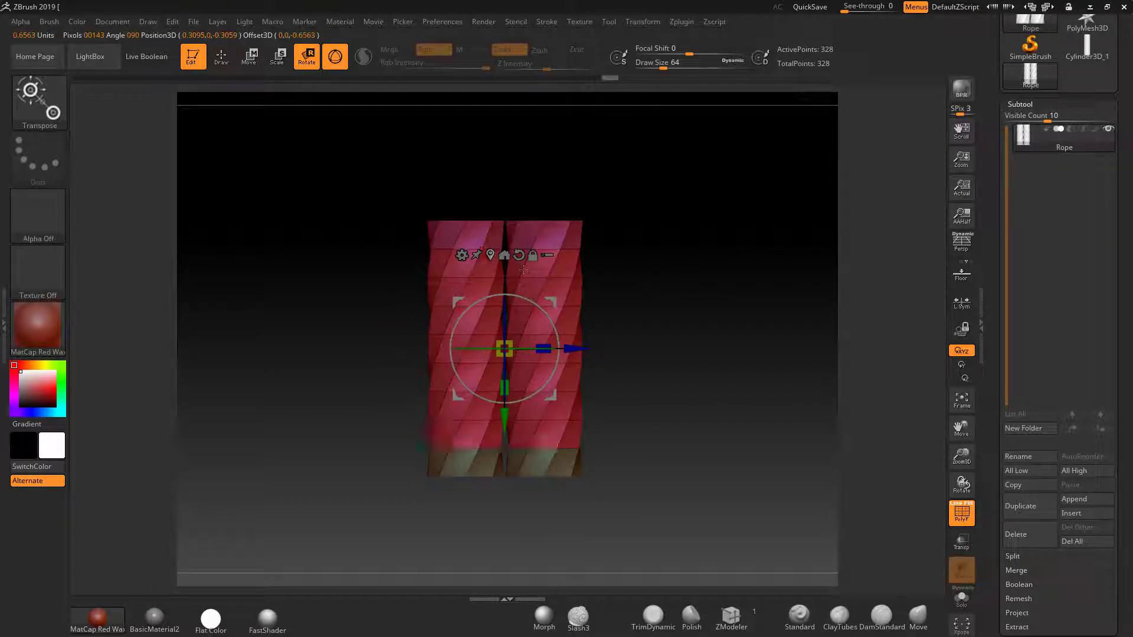
Move the four-strand bundle to the world origin, using the floor grid as a temporary reference.
{"action": "left_click", "coordinate": [960, 273]}
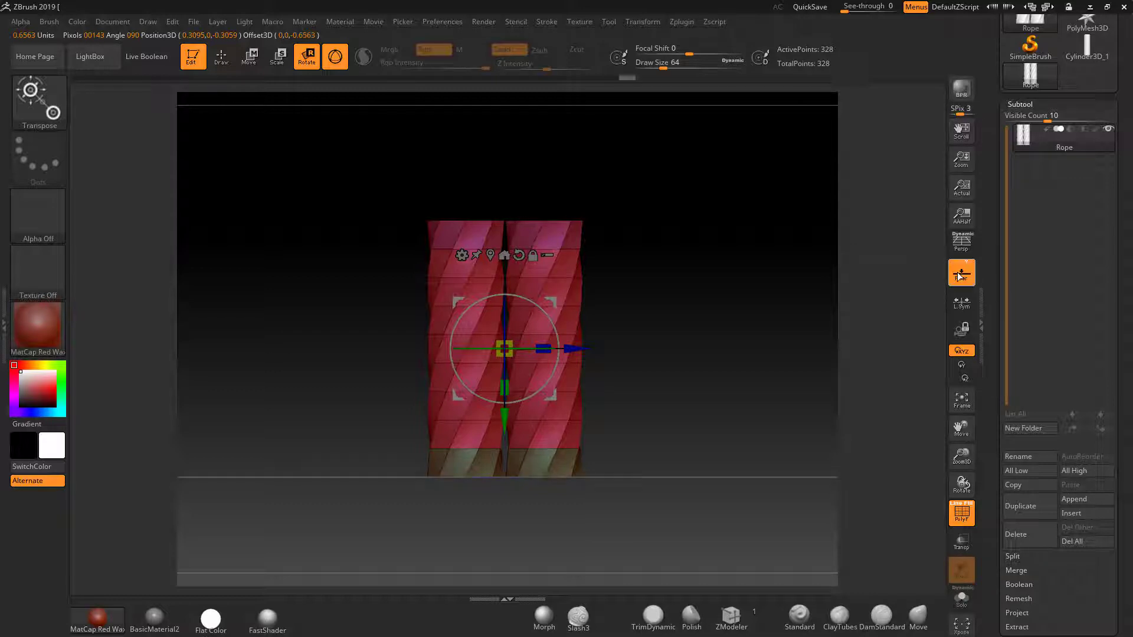
{"action": "left_click_drag", "start_coordinate": [767, 278], "coordinate": [752, 331]}
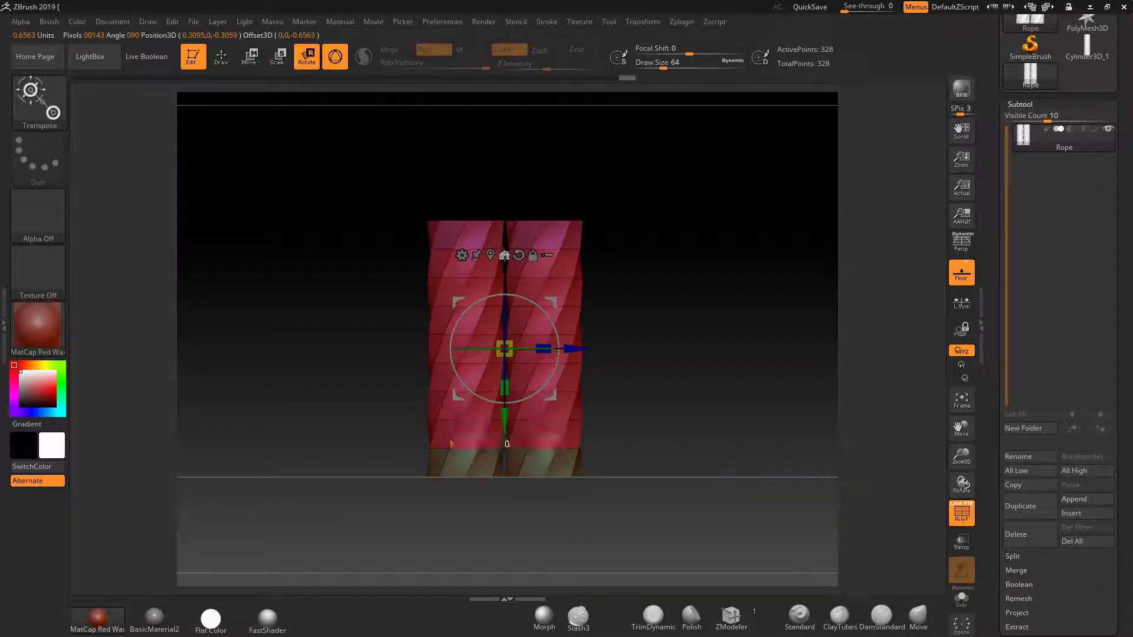
{"action": "left_click", "coordinate": [504, 255]}
{"action": "left_click", "coordinate": [451, 255]}
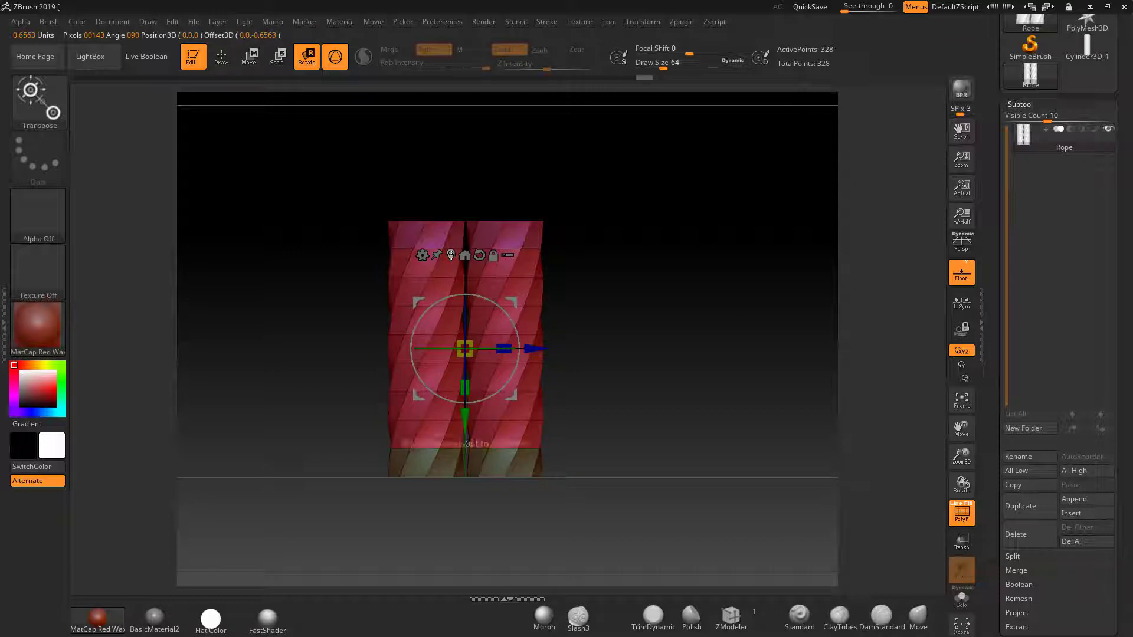
{"action": "left_click", "coordinate": [962, 272]}
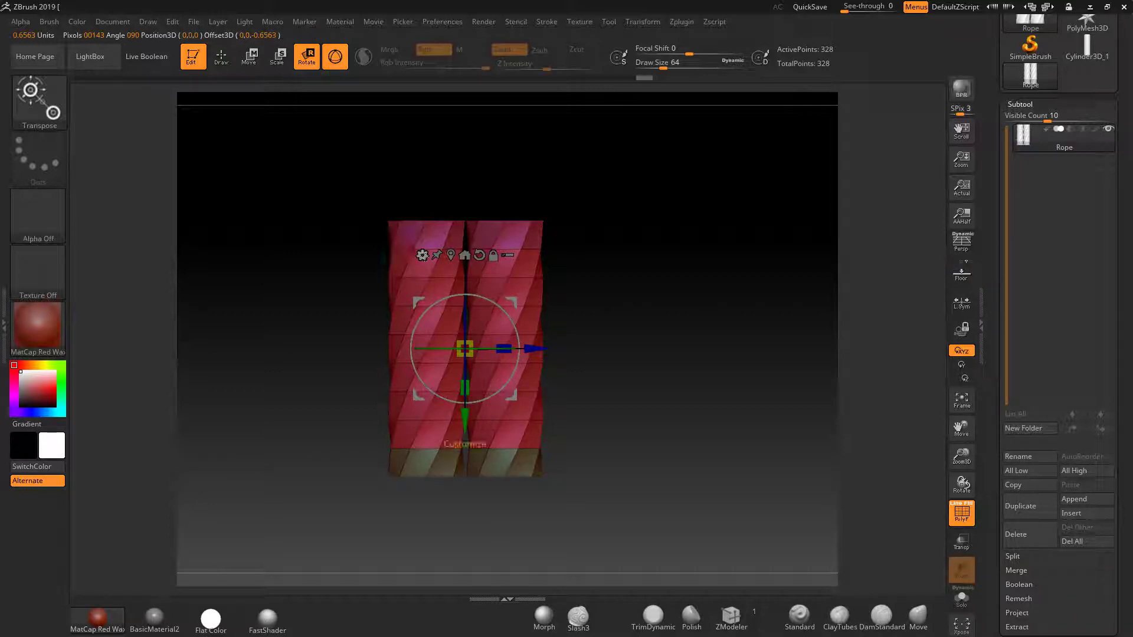
Twist the four-strand bundle around its vertical axis, opposite to the single strands' twist, accept the deformation and return to Draw mode.
{"action": "left_click", "coordinate": [423, 255]}
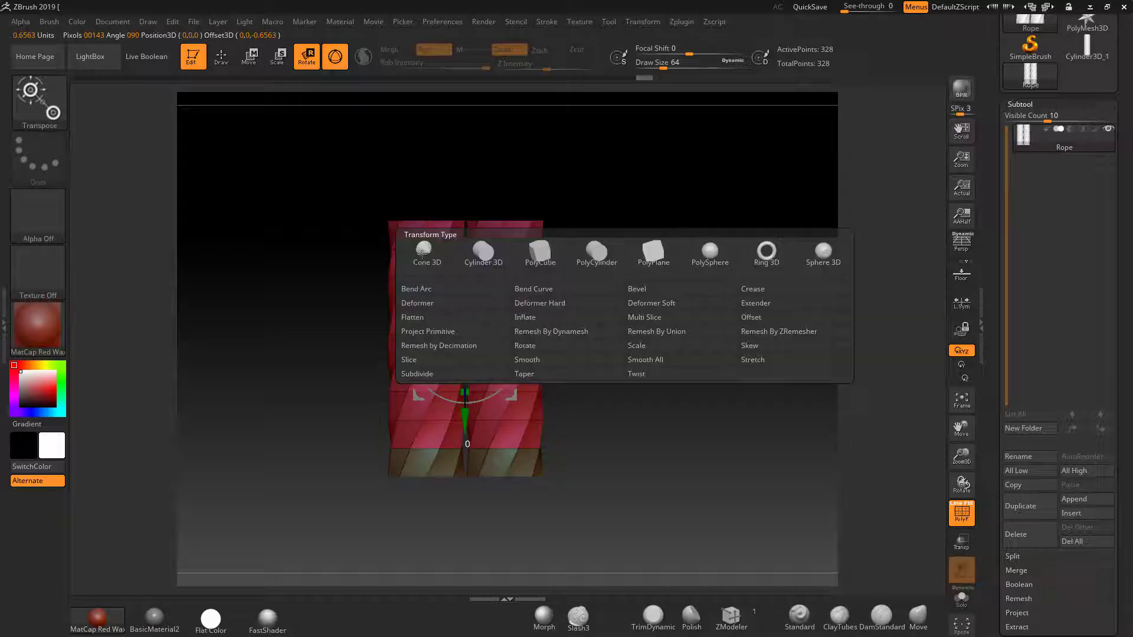
{"action": "left_click", "coordinate": [639, 373]}
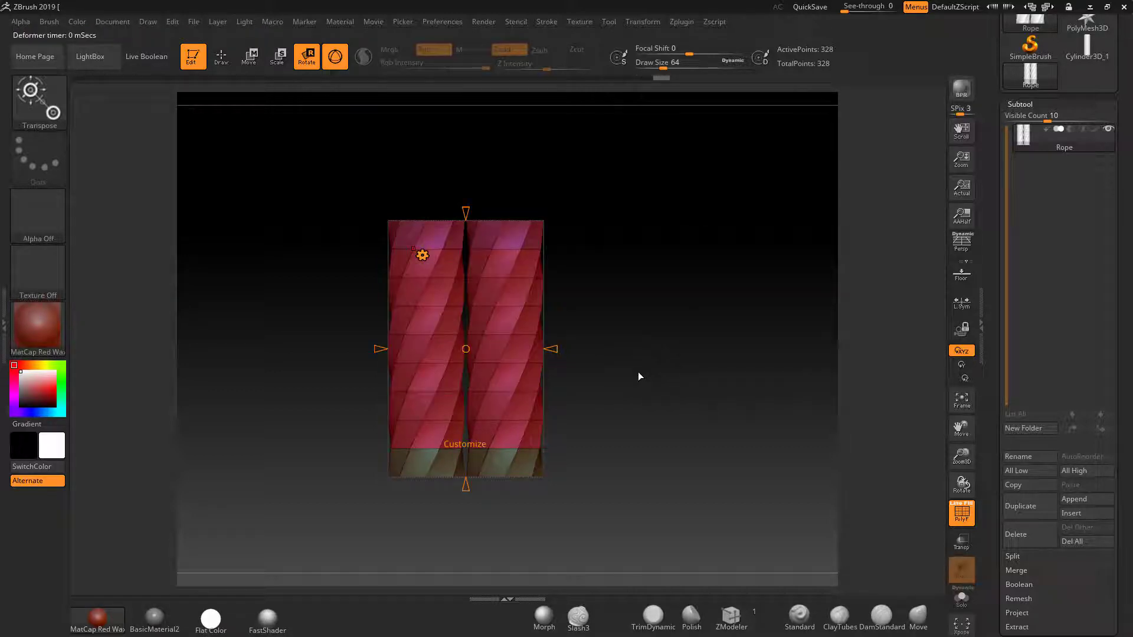
{"action": "left_click_drag", "start_coordinate": [466, 222], "coordinate": [463, 119]}
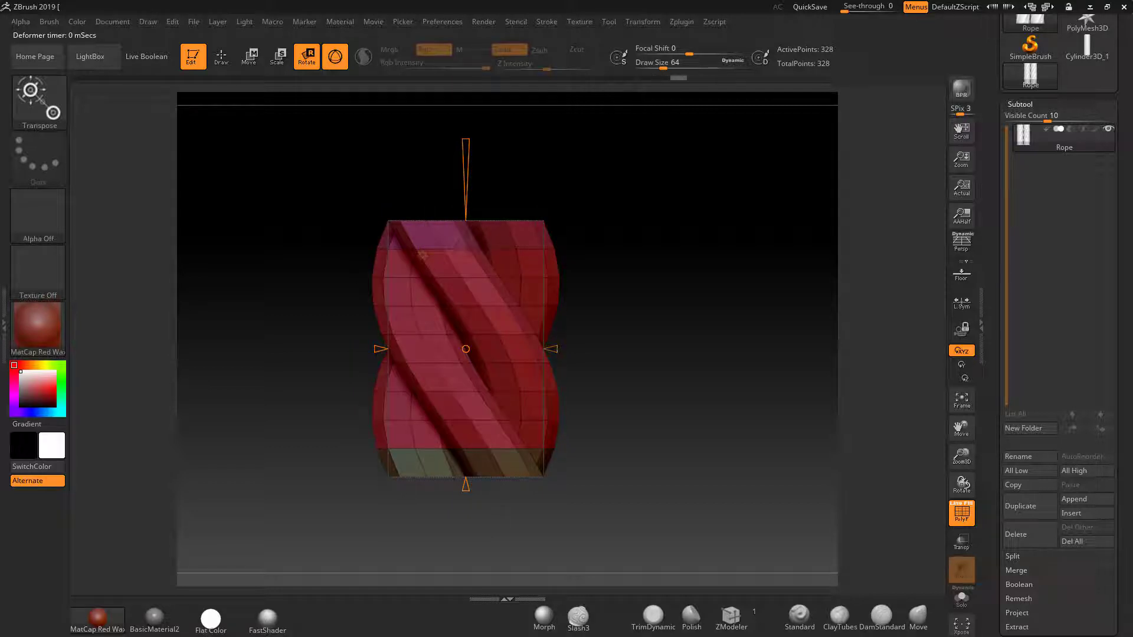
{"action": "left_click", "coordinate": [421, 254]}
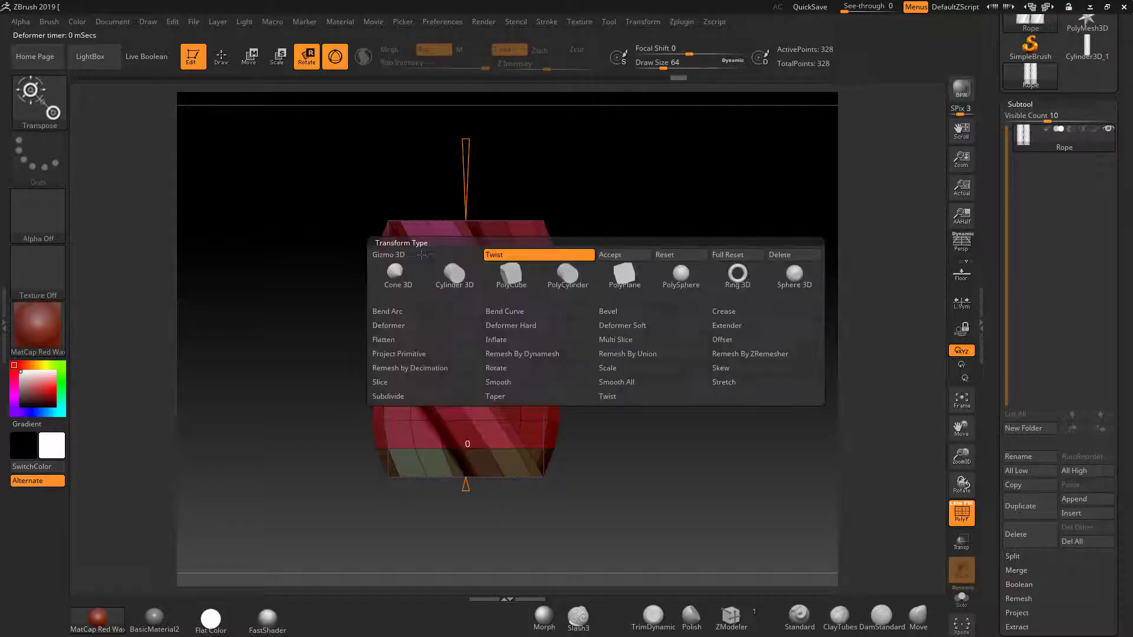
{"action": "left_click", "coordinate": [632, 261]}
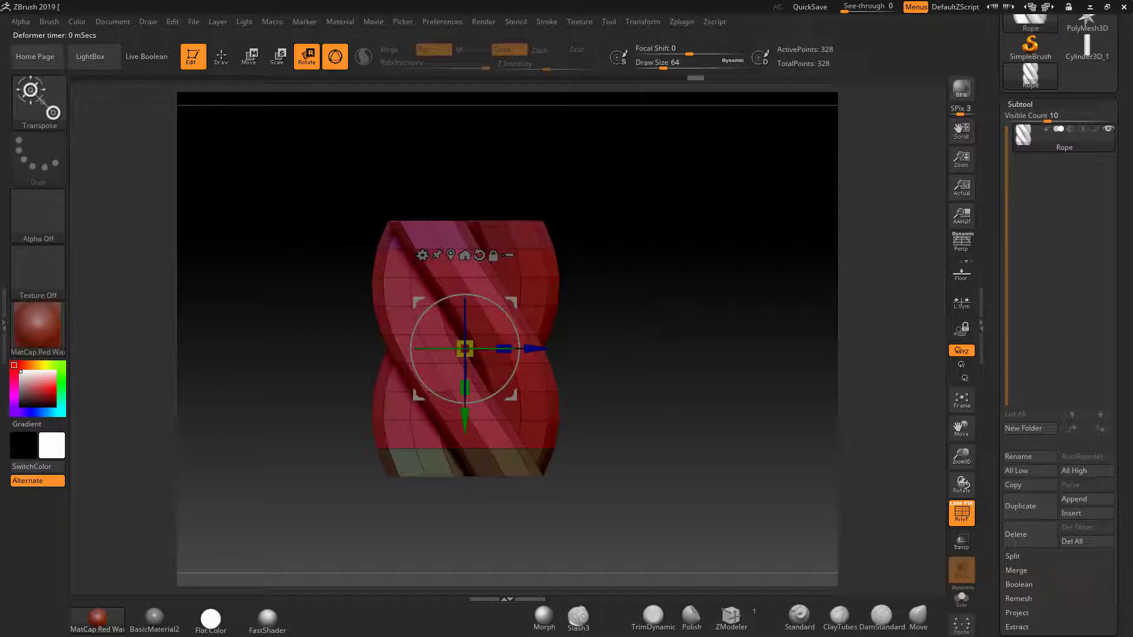
{"action": "left_click", "coordinate": [220, 62]}
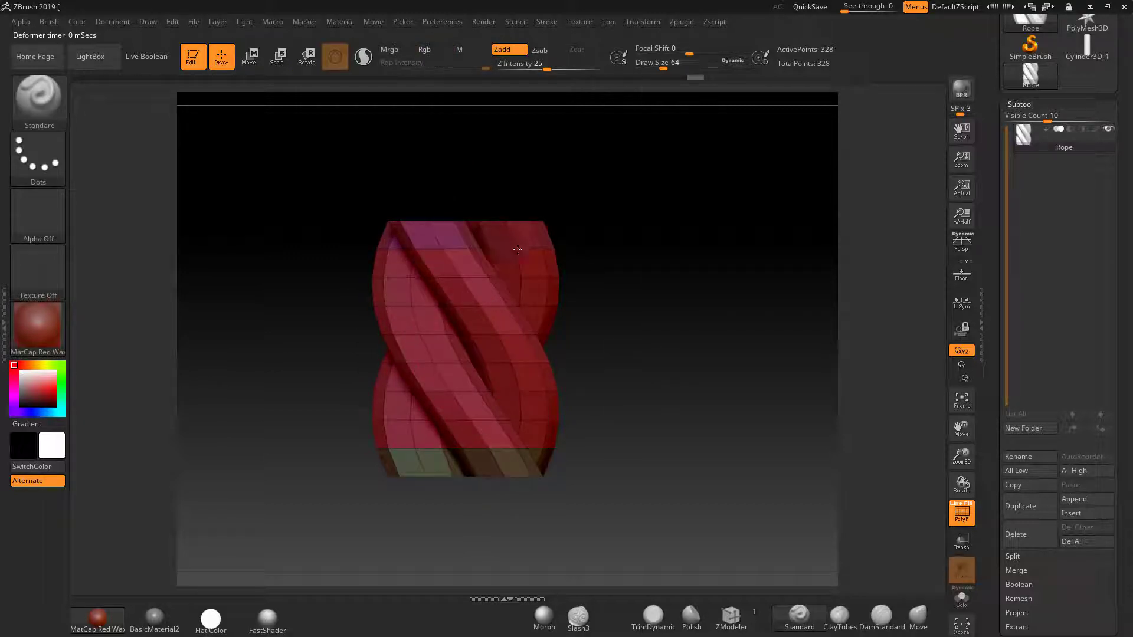
Hide the end polygroups of the rope segment to examine the remaining section, and show the whole mesh again.
{"action": "left_click", "coordinate": [452, 233], "text": "ctrl+shift"}
{"action": "left_click_drag", "start_coordinate": [678, 259], "coordinate": [720, 316]}
{"action": "mouse_move", "coordinate": [700, 389]}
{"action": "left_mouse_down"}
{"action": "mouse_move", "coordinate": [672, 354]}
{"action": "mouse_move", "coordinate": [668, 438]}
{"action": "left_mouse_up"}
{"action": "left_click", "coordinate": [493, 451], "text": "ctrl+shift"}
{"action": "left_click_drag", "start_coordinate": [638, 374], "coordinate": [670, 346]}
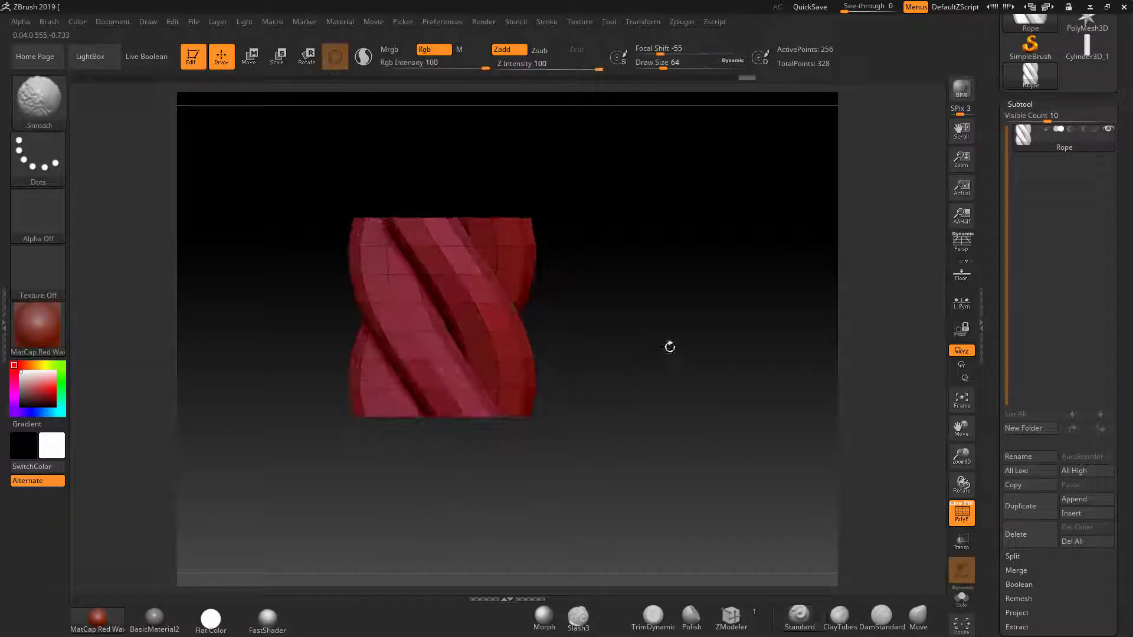
{"action": "left_click", "coordinate": [693, 319], "text": "ctrl+shift"}
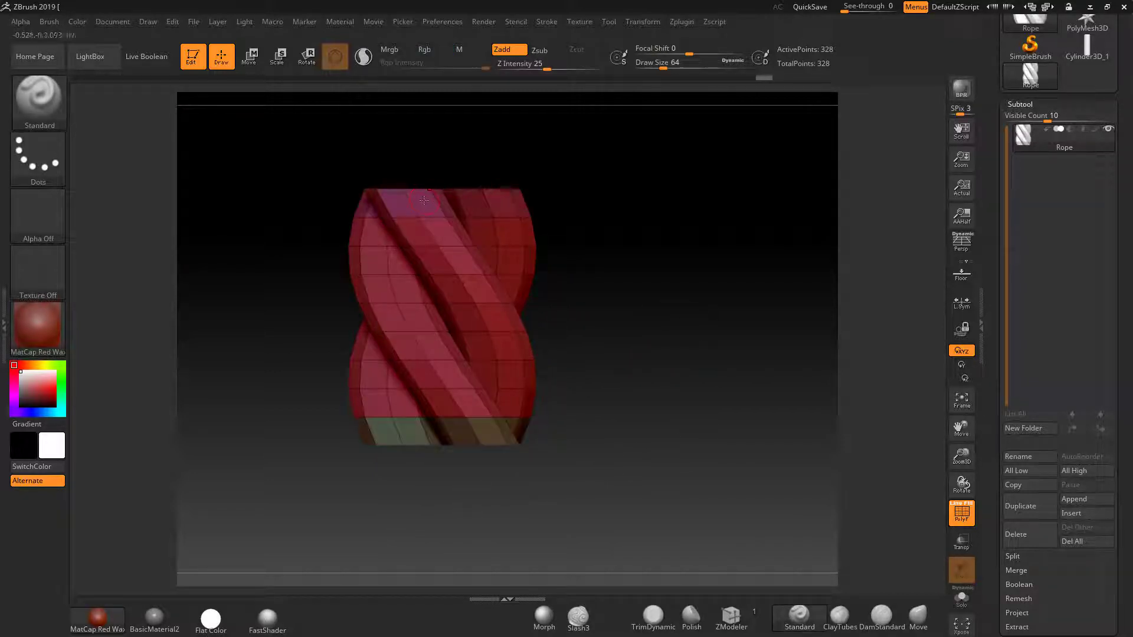
Check the rope segment's placement against the floor grid, hide the grid again and view the strands up close.
{"action": "left_click_drag", "start_coordinate": [661, 304], "coordinate": [709, 321], "text": "alt"}
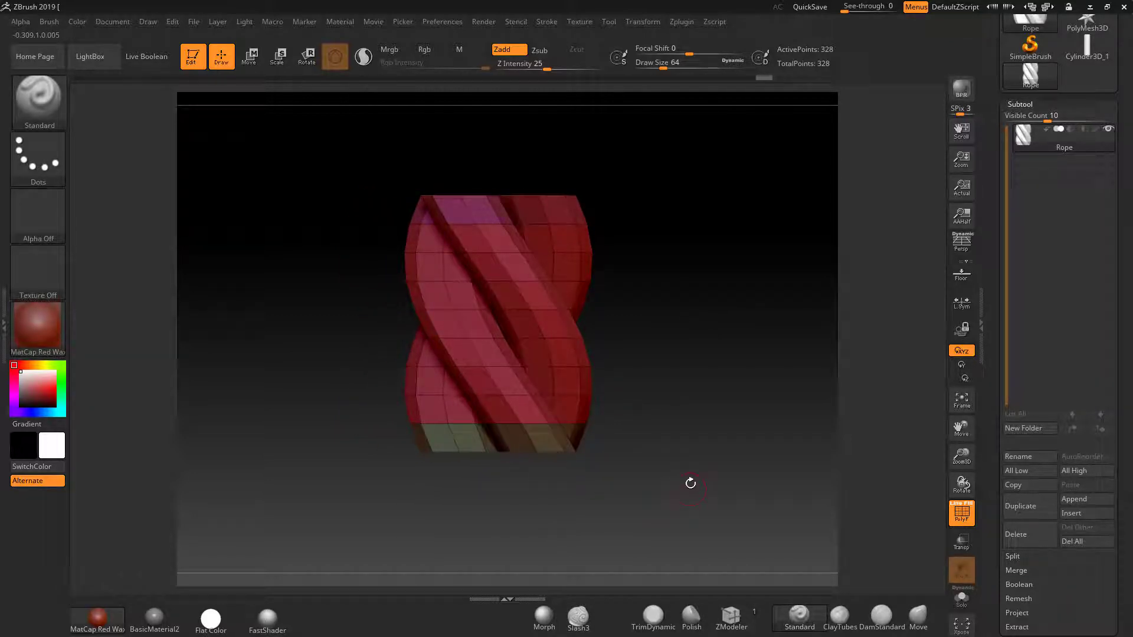
{"action": "mouse_move", "coordinate": [690, 482]}
{"action": "left_mouse_down"}
{"action": "mouse_move", "coordinate": [681, 418]}
{"action": "mouse_move", "coordinate": [698, 485]}
{"action": "left_mouse_up"}
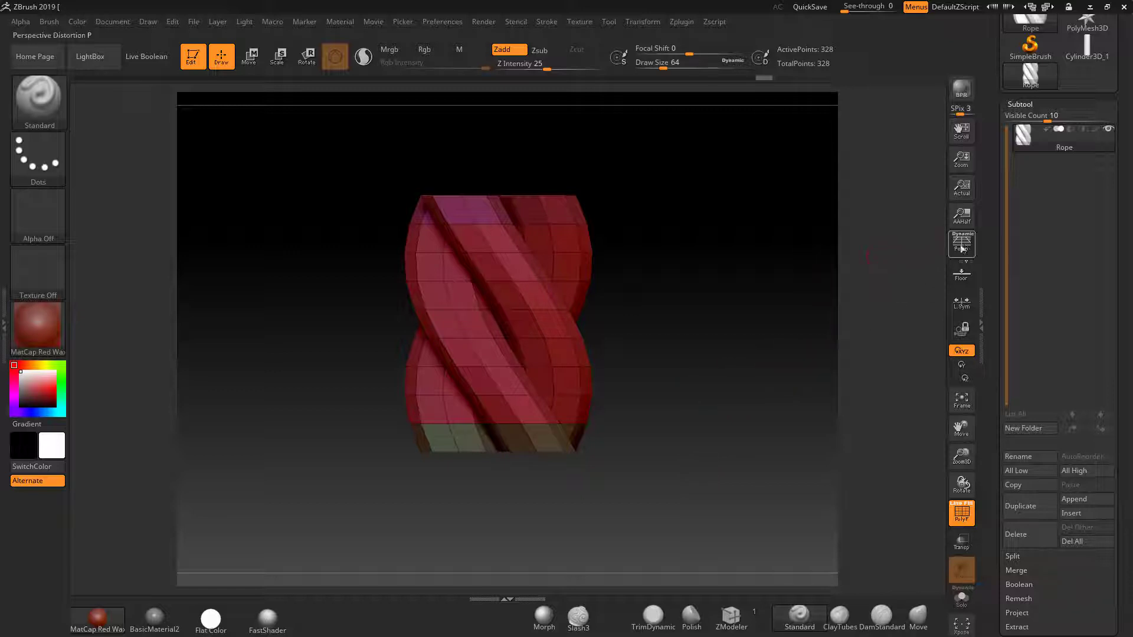
{"action": "left_click", "coordinate": [962, 273]}
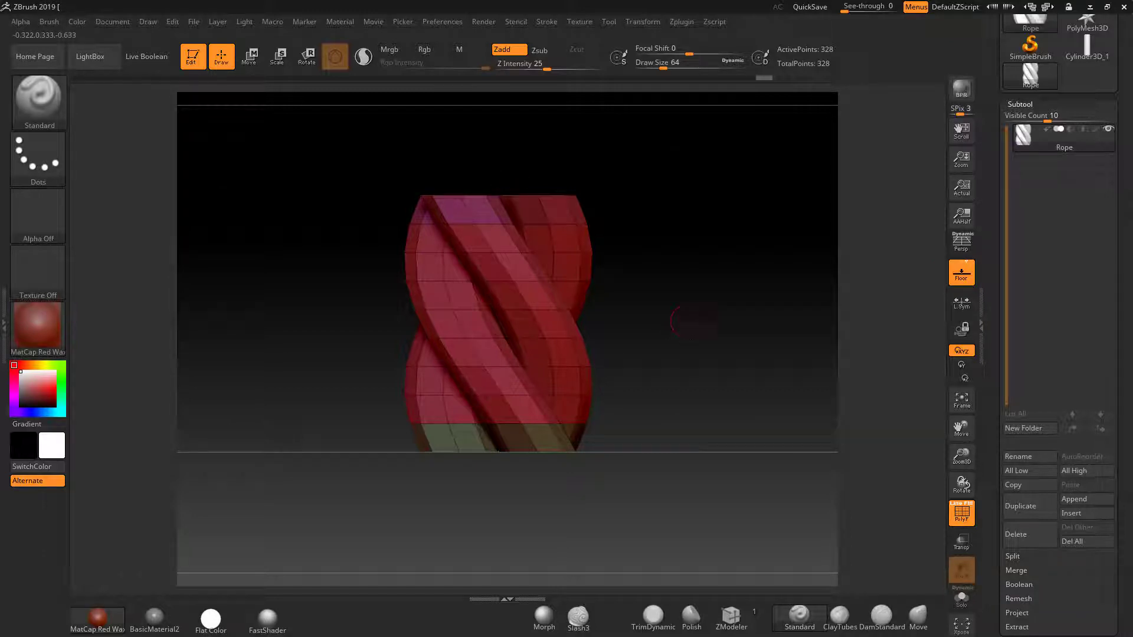
{"action": "left_click_drag", "start_coordinate": [688, 322], "coordinate": [749, 320]}
{"action": "left_click", "coordinate": [960, 274]}
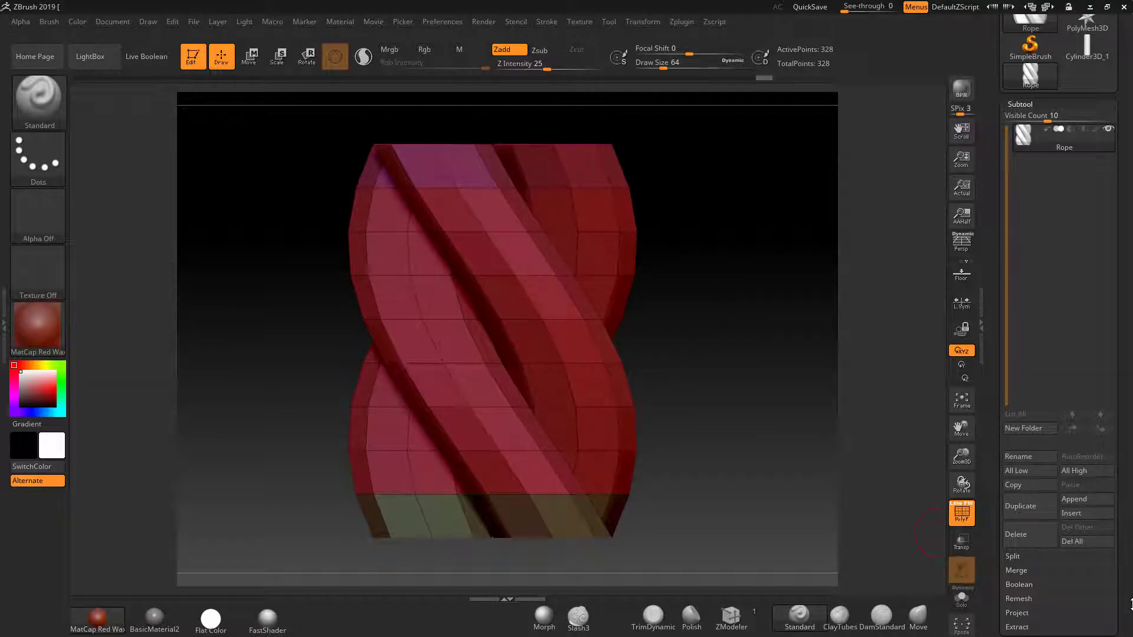
{"action": "left_click_drag", "start_coordinate": [1130, 605], "coordinate": [1131, 481]}
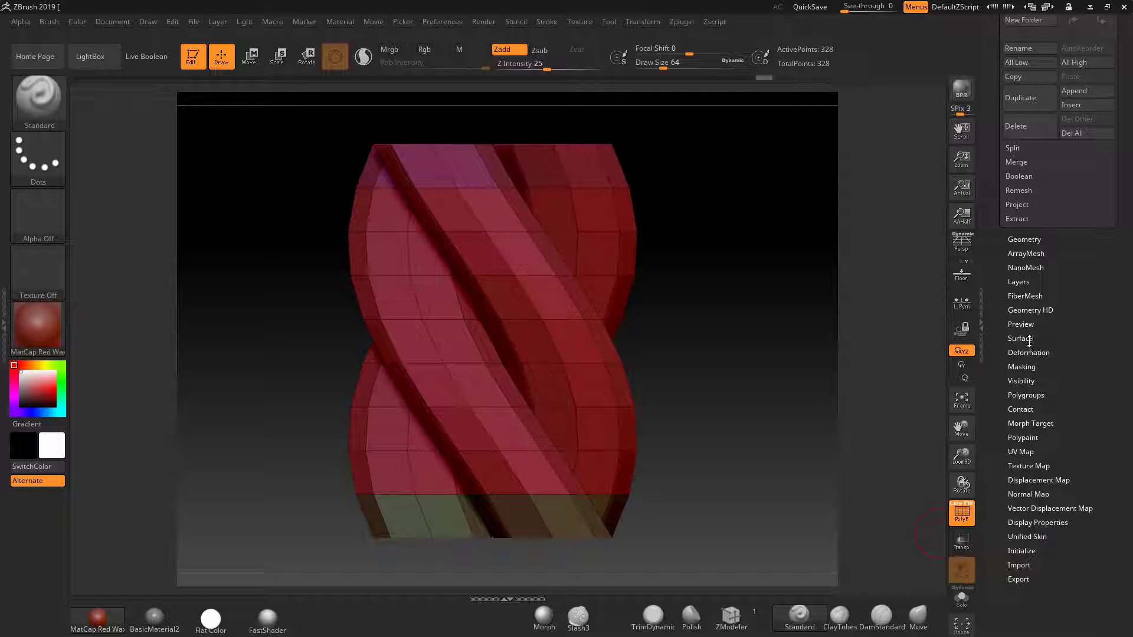
Preview the striped surface noise on the rope segment and switch it off again.
{"action": "left_click", "coordinate": [1028, 339]}
{"action": "left_click", "coordinate": [1021, 286]}
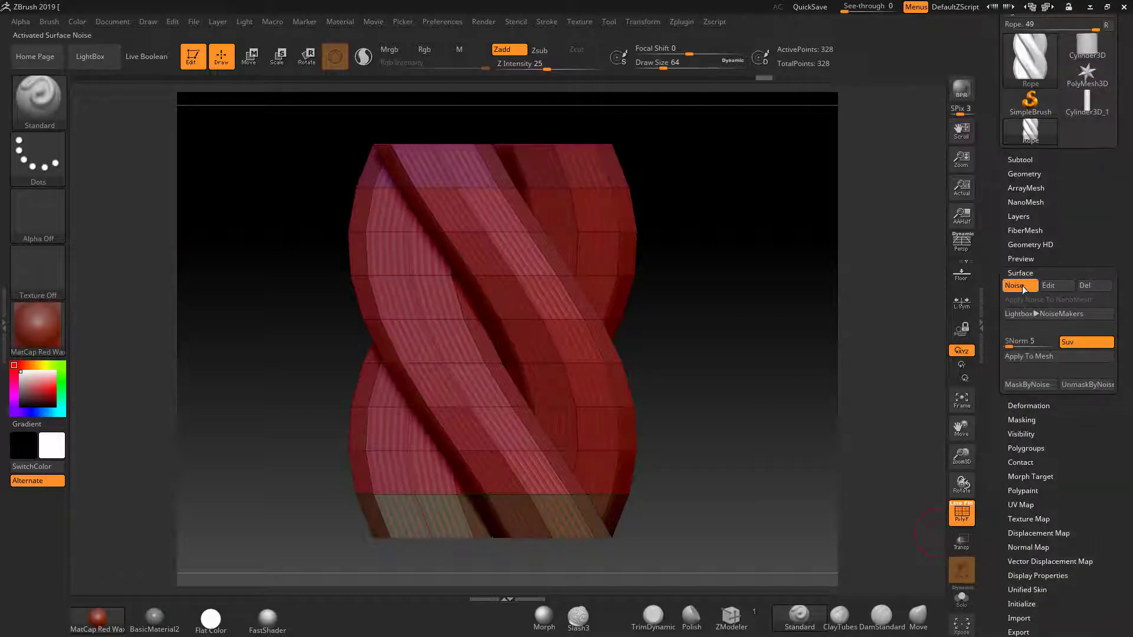
{"action": "left_click", "coordinate": [1021, 286]}
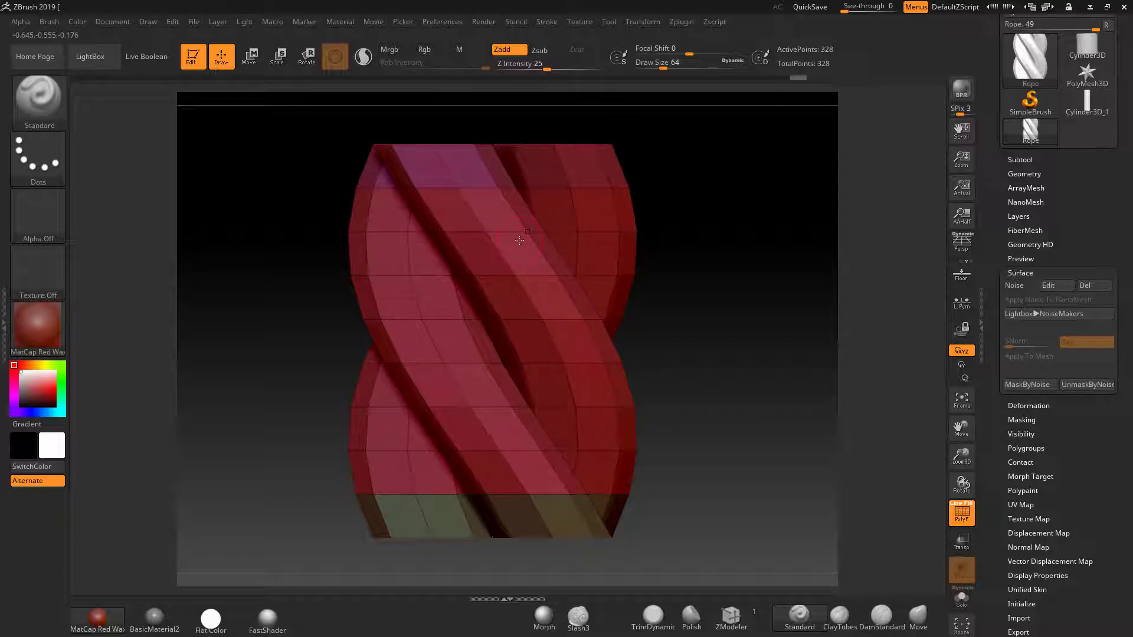
Create a new InsertMesh brush from the rope segment instead of appending it to an existing brush.
{"action": "left_click", "coordinate": [47, 100]}
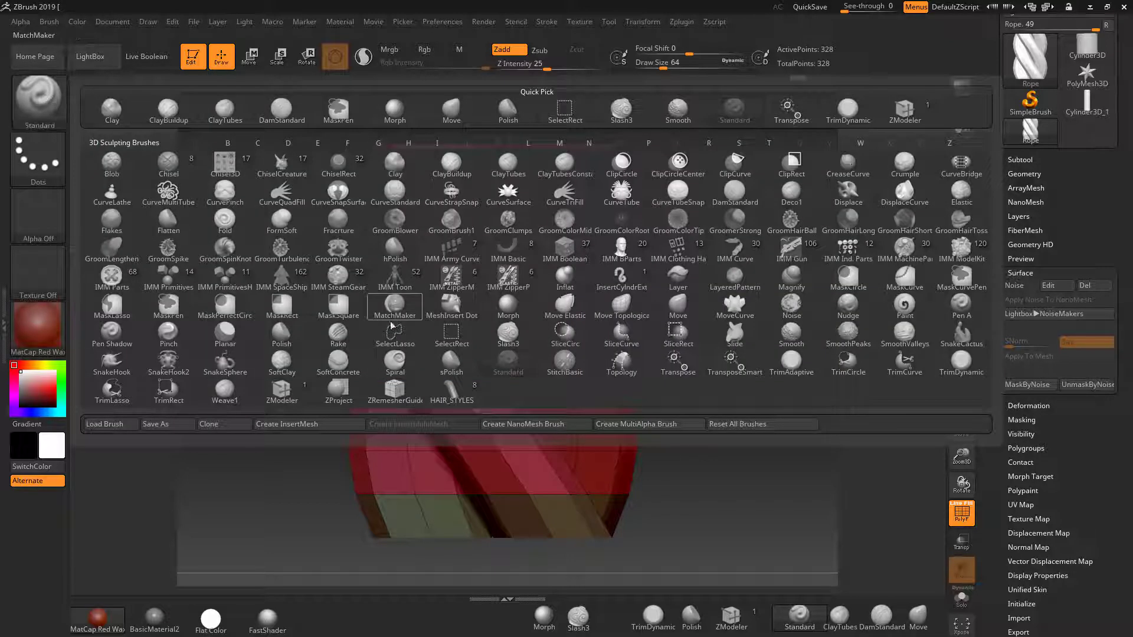
{"action": "left_click", "coordinate": [326, 428]}
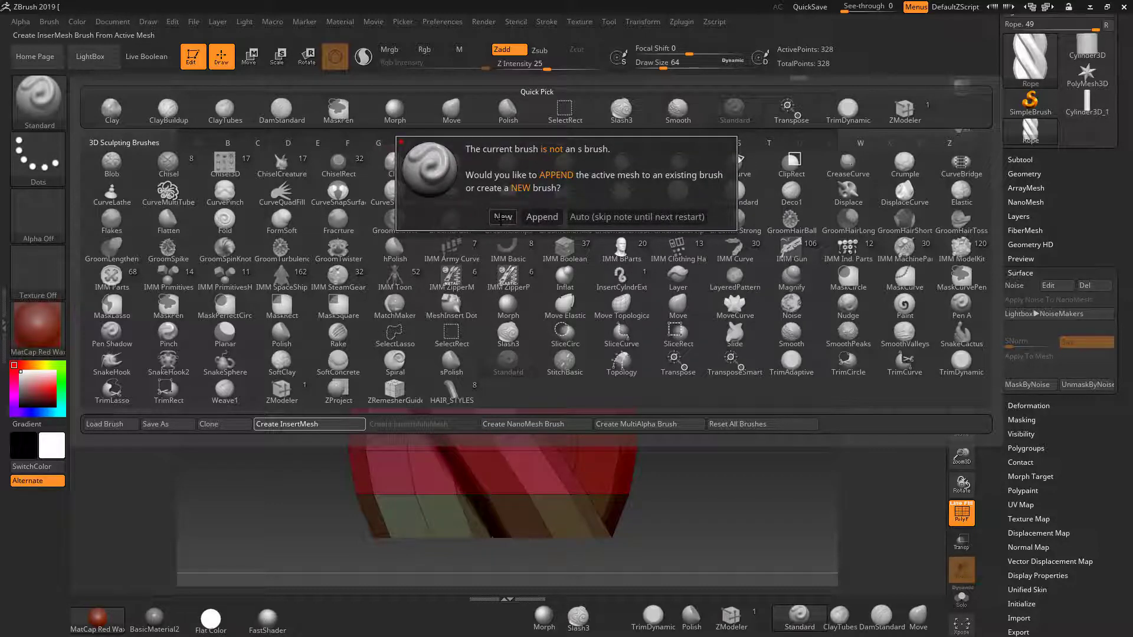
{"action": "left_click", "coordinate": [501, 217]}
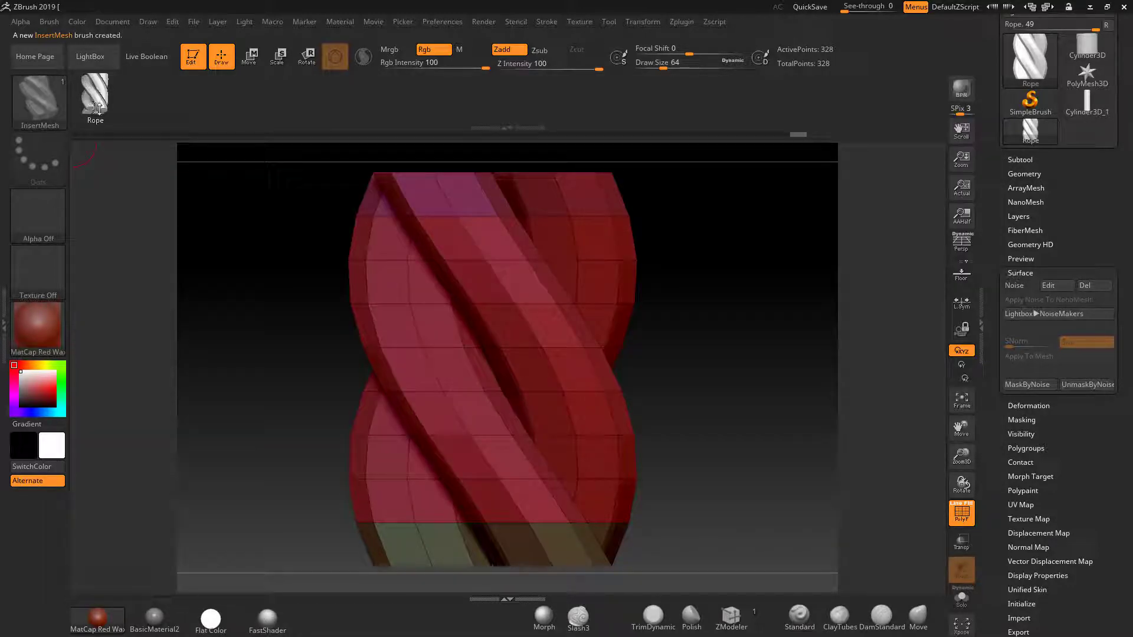
Switch to the Sphere3D primitive and convert it to a PolyMesh3D.
{"action": "left_click", "coordinate": [1033, 160]}
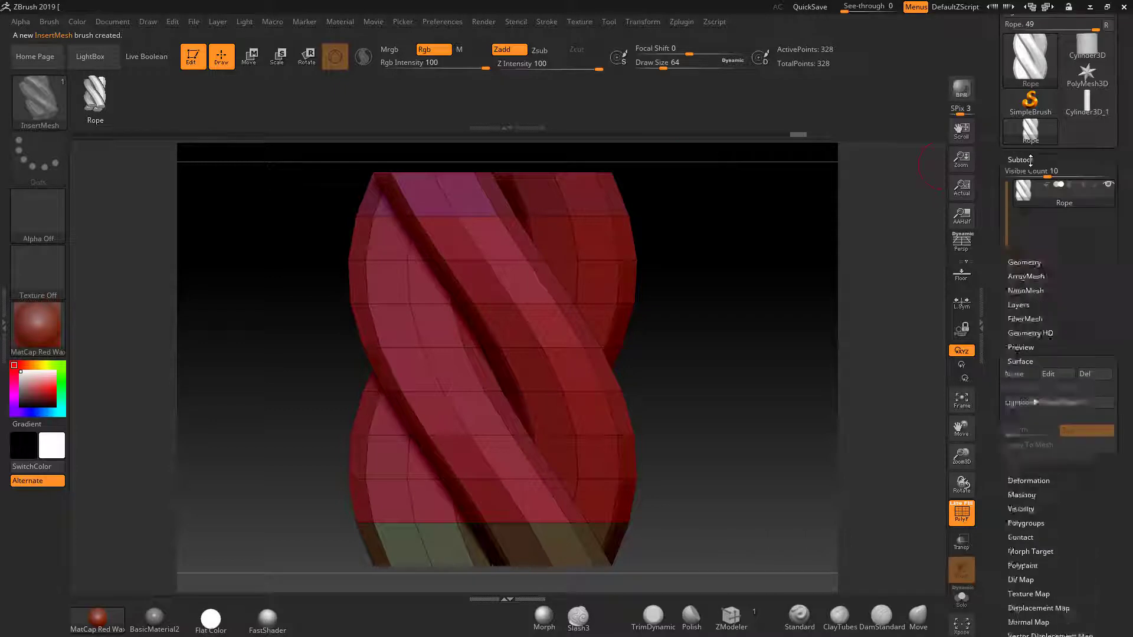
{"action": "left_click", "coordinate": [1022, 158]}
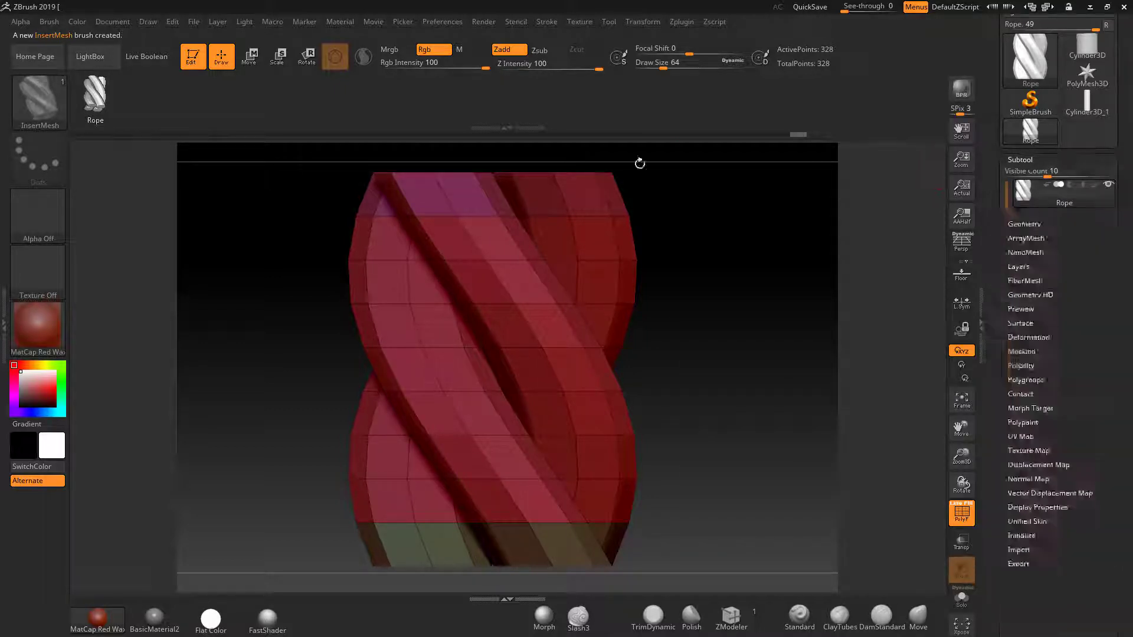
{"action": "scroll", "coordinate": [1036, 170], "scroll_direction": "up", "scroll_amount": 4}
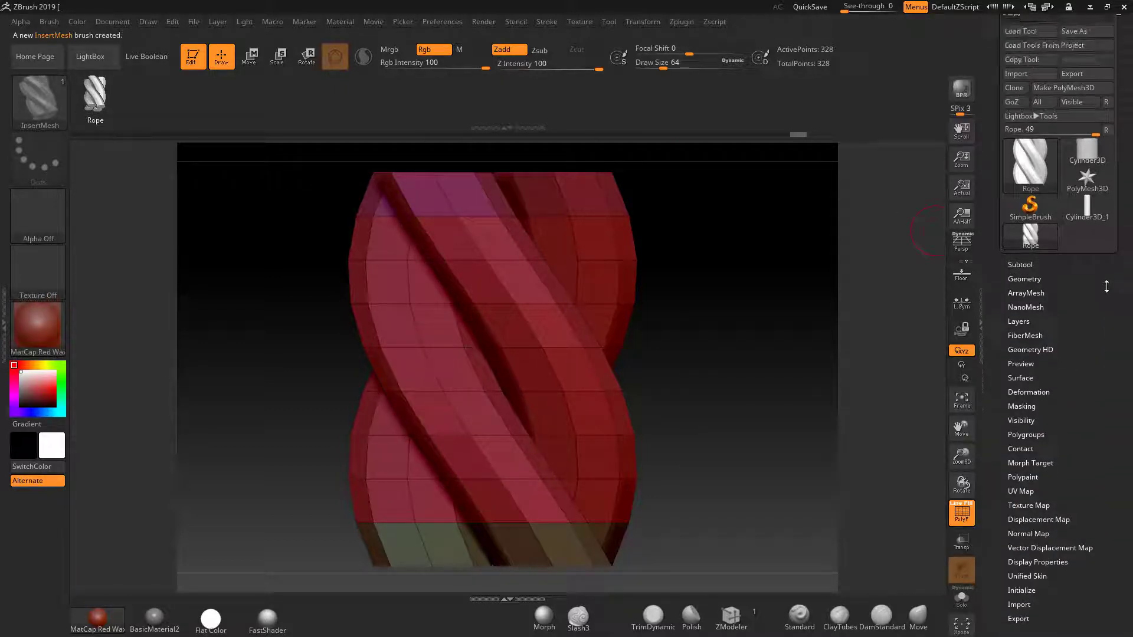
{"action": "left_click", "coordinate": [1035, 170]}
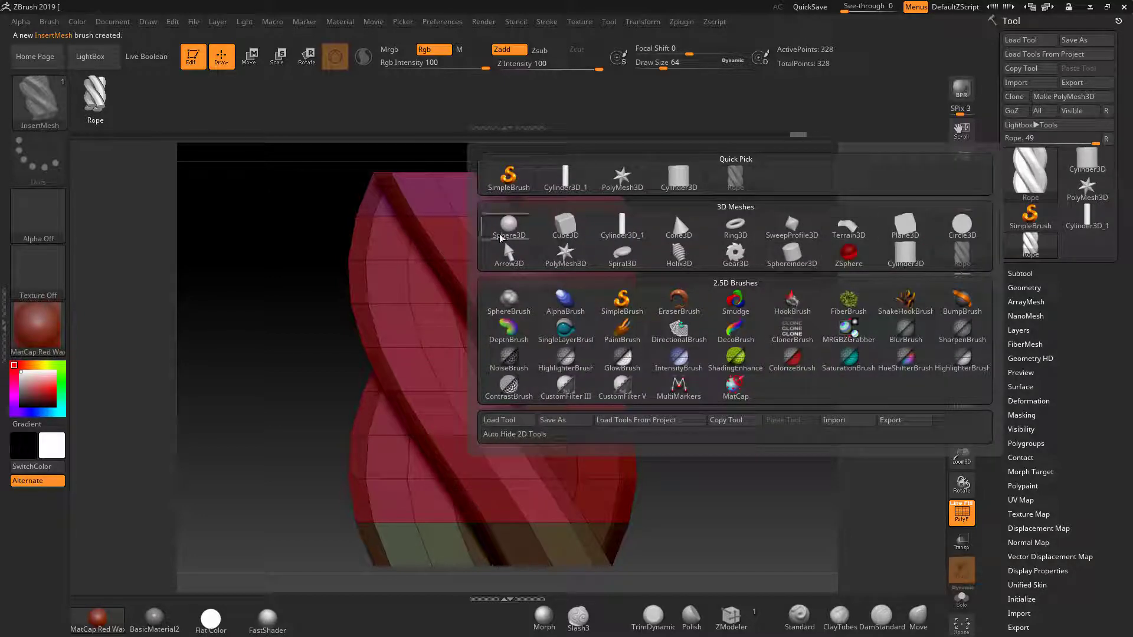
{"action": "left_click", "coordinate": [1070, 97]}
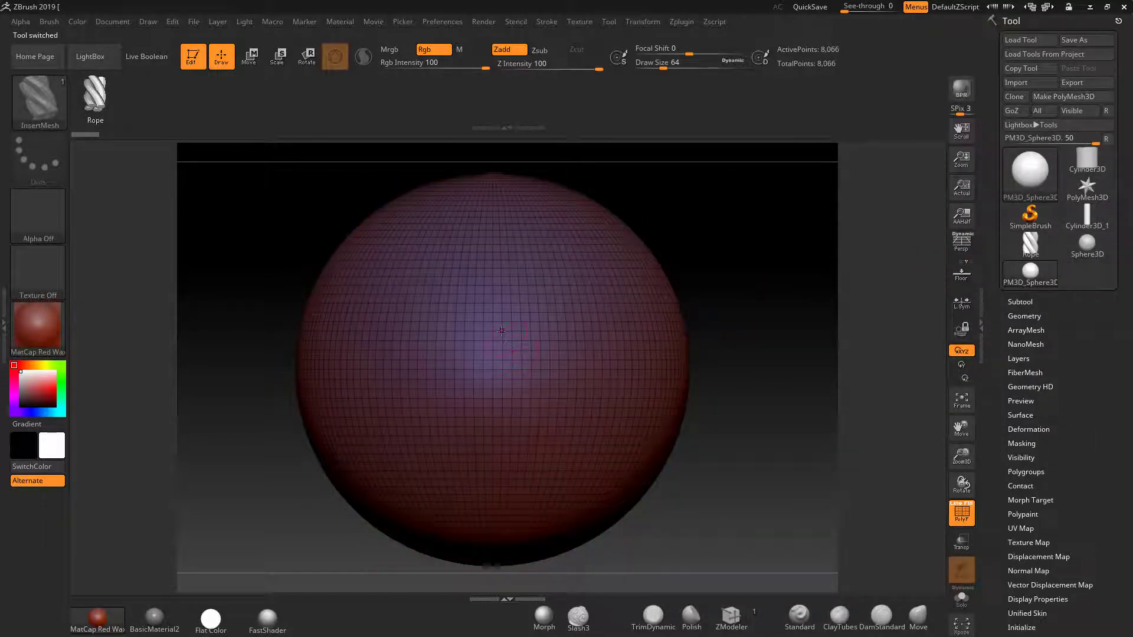
Try inserting a single rope piece on the front of the sphere and undo it.
{"action": "left_click_drag", "start_coordinate": [502, 330], "coordinate": [554, 373]}
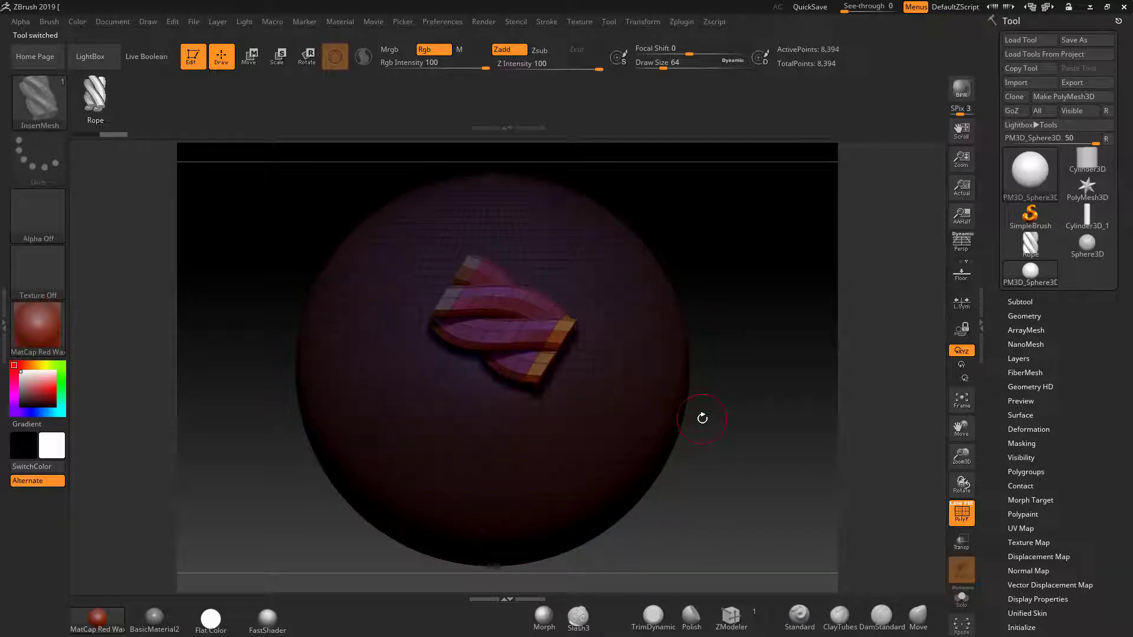
{"action": "key", "text": "ctrl+z"}
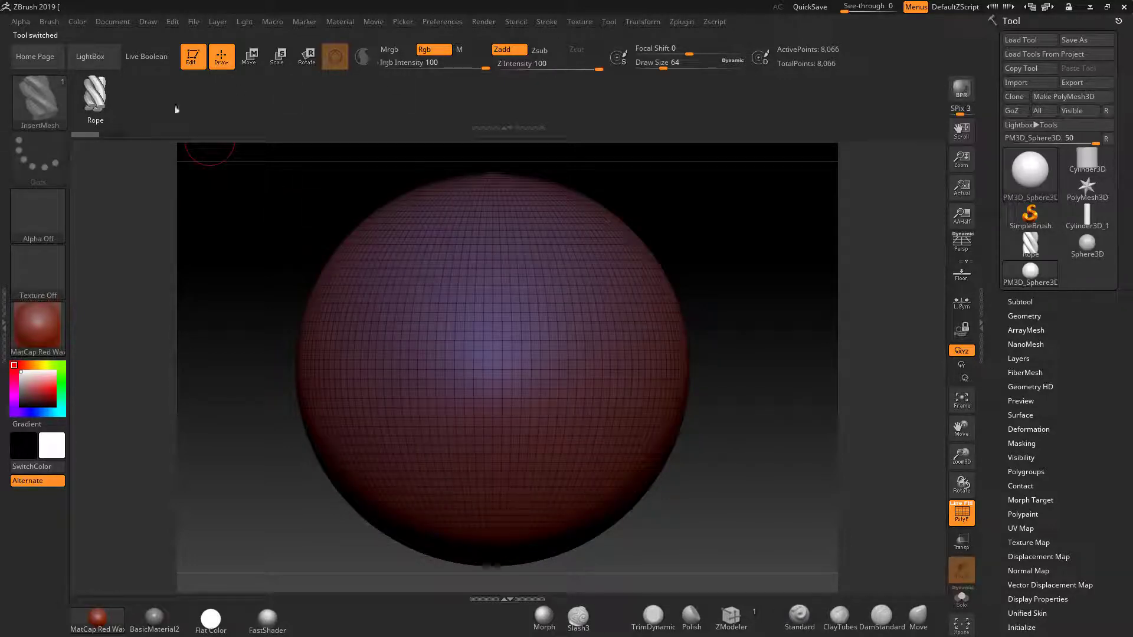
Enable Curve Mode for the rope InsertMesh brush.
{"action": "left_click", "coordinate": [547, 22]}
{"action": "left_click", "coordinate": [568, 230]}
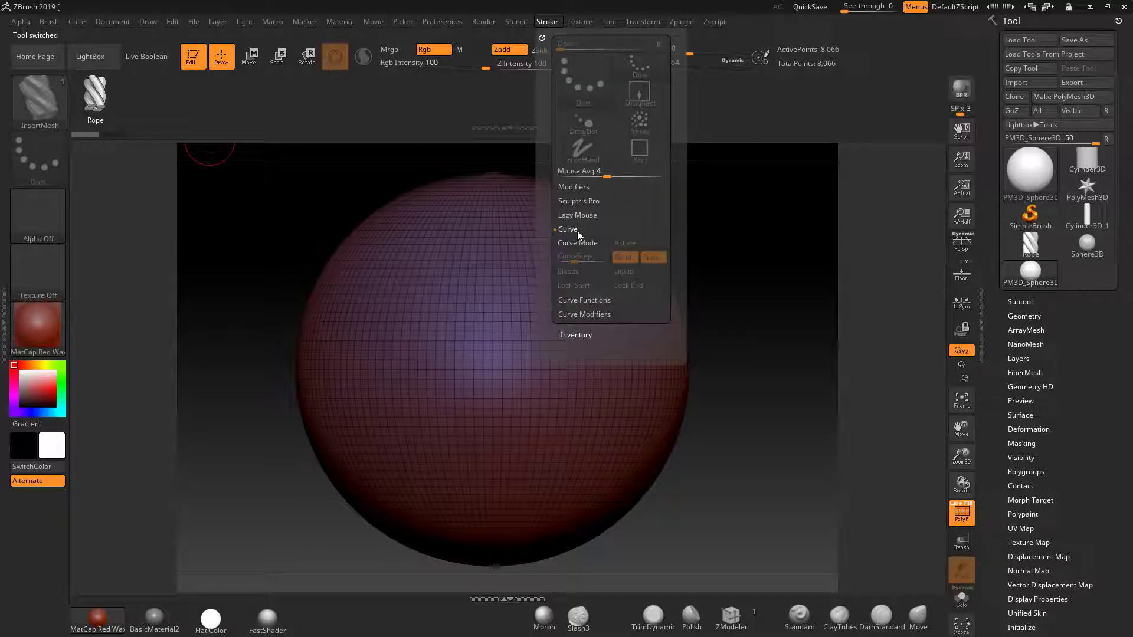
{"action": "left_click", "coordinate": [575, 244]}
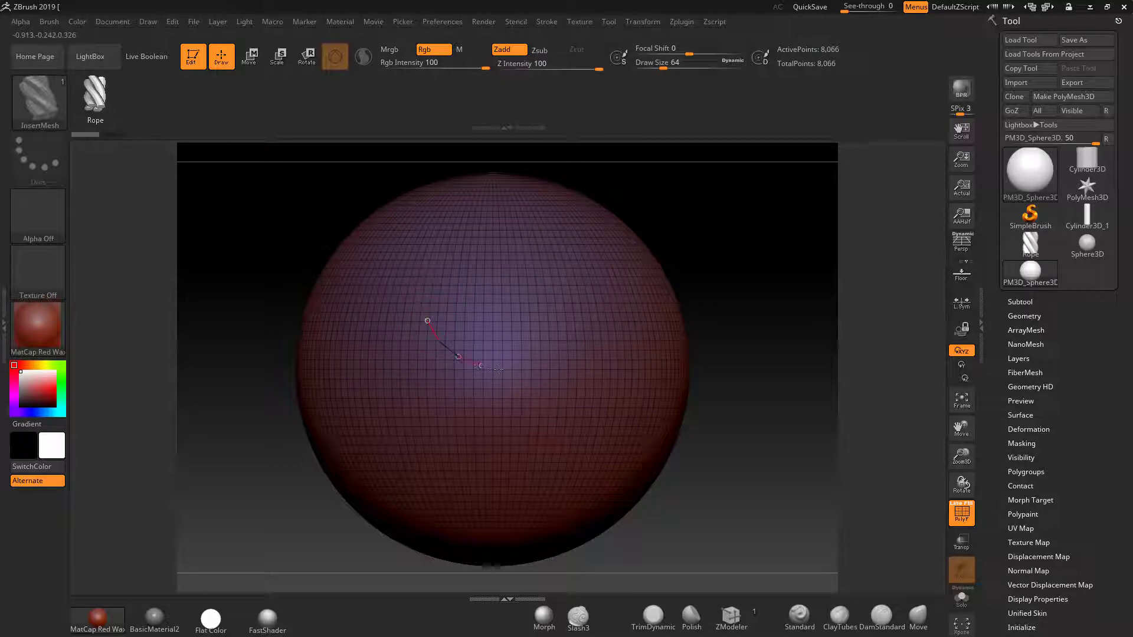
Test the rope brush with a short curve across the sphere, turn off the polyframe display and undo the rope.
{"action": "left_click_drag", "start_coordinate": [582, 346], "coordinate": [597, 313]}
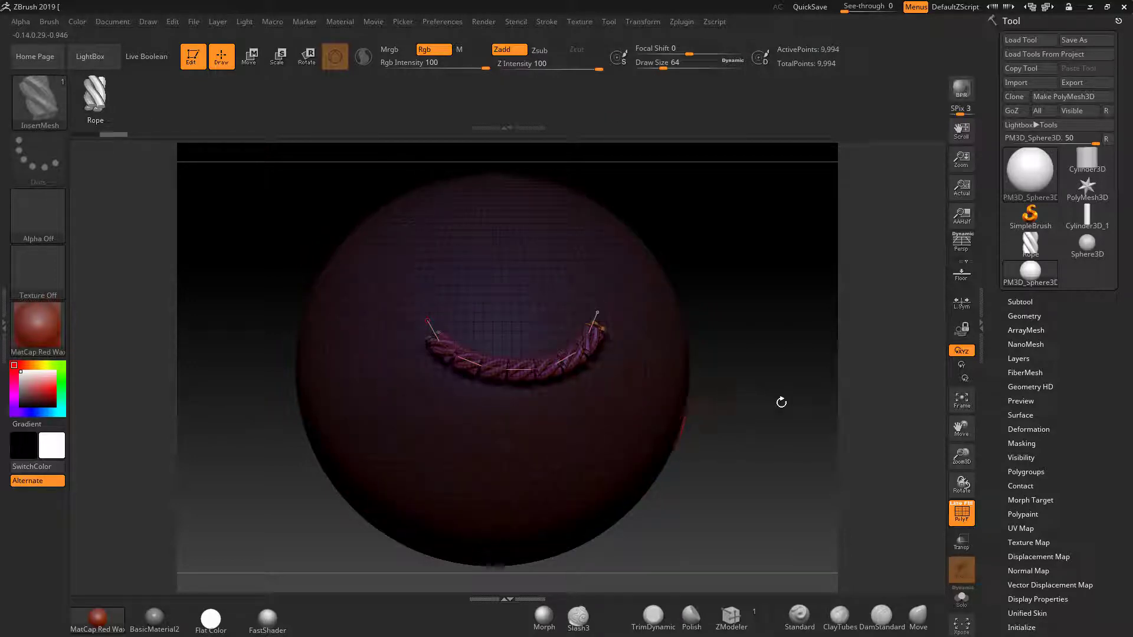
{"action": "left_click", "coordinate": [962, 513]}
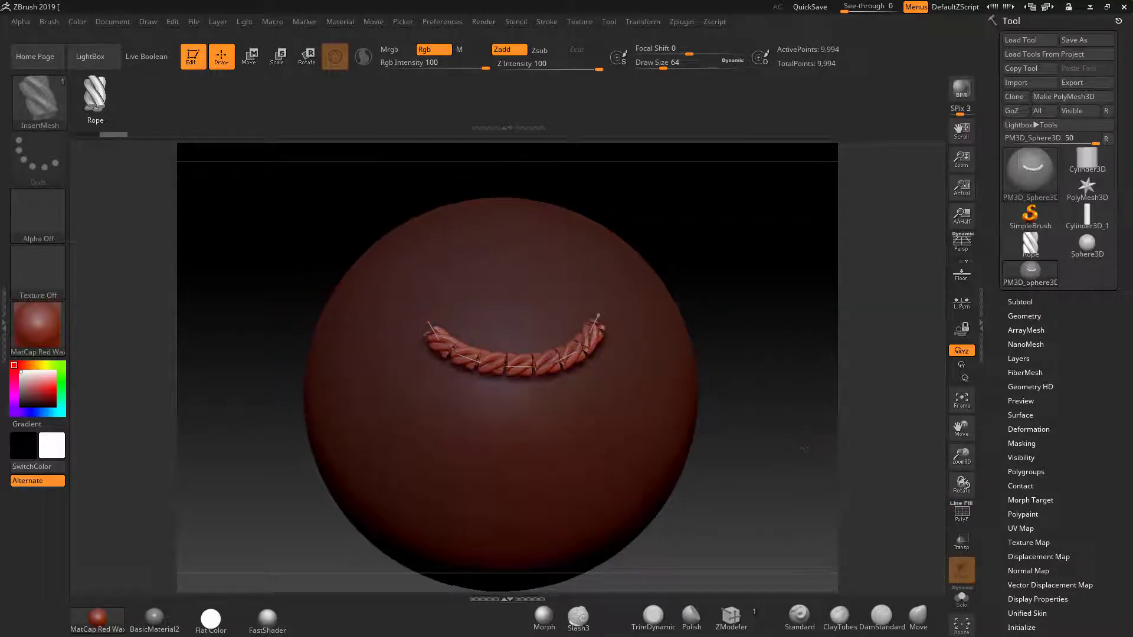
{"action": "key", "text": "ctrl+z"}
{"action": "mouse_move", "coordinate": [777, 340]}
{"action": "left_mouse_down"}
{"action": "mouse_move", "coordinate": [765, 373]}
{"action": "mouse_move", "coordinate": [782, 367]}
{"action": "left_mouse_up"}
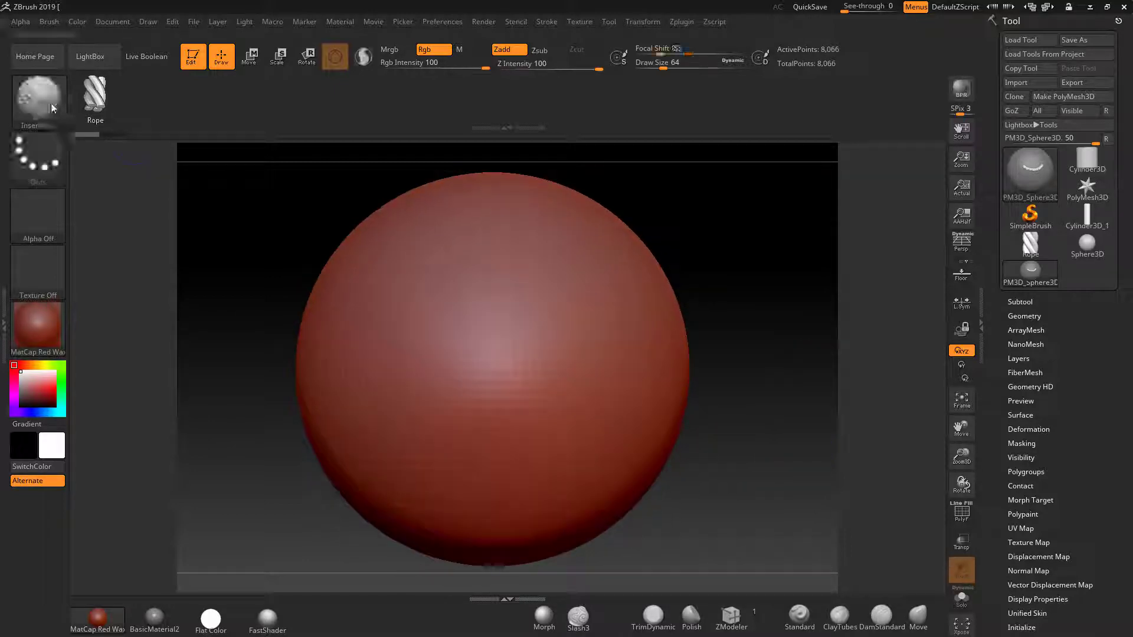
Enable Weld Points for the rope brush and draw a hook-shaped rope curve across the front of the sphere.
{"action": "left_click", "coordinate": [47, 21]}
{"action": "scroll", "coordinate": [127, 326], "scroll_direction": "down", "scroll_amount": 5}
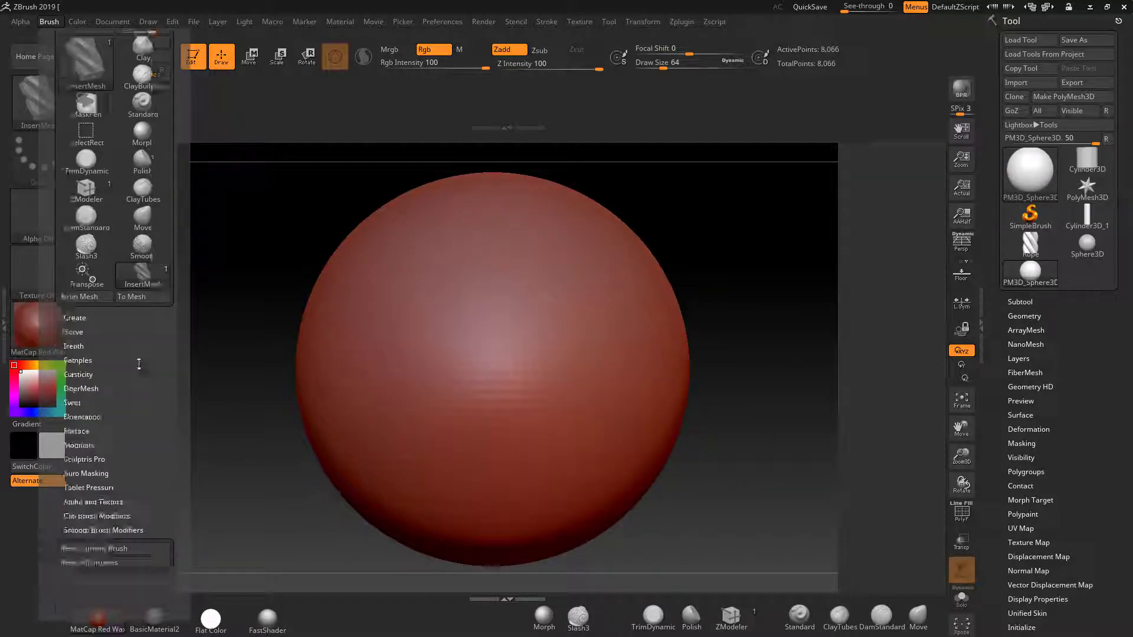
{"action": "left_click", "coordinate": [85, 320]}
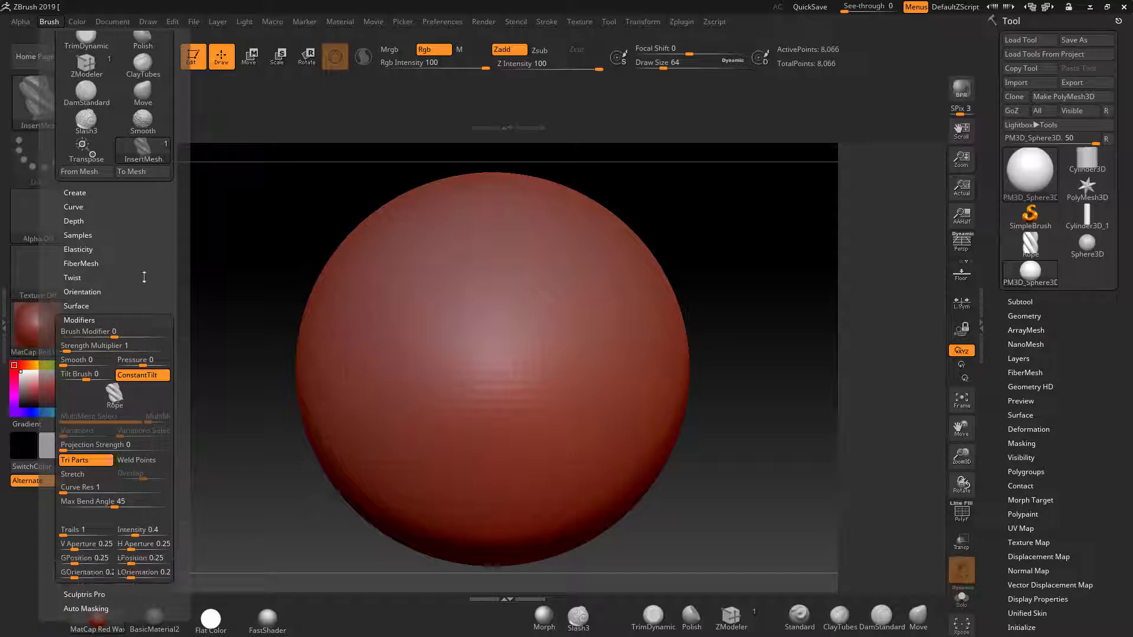
{"action": "scroll", "coordinate": [83, 318], "scroll_direction": "down", "scroll_amount": 4}
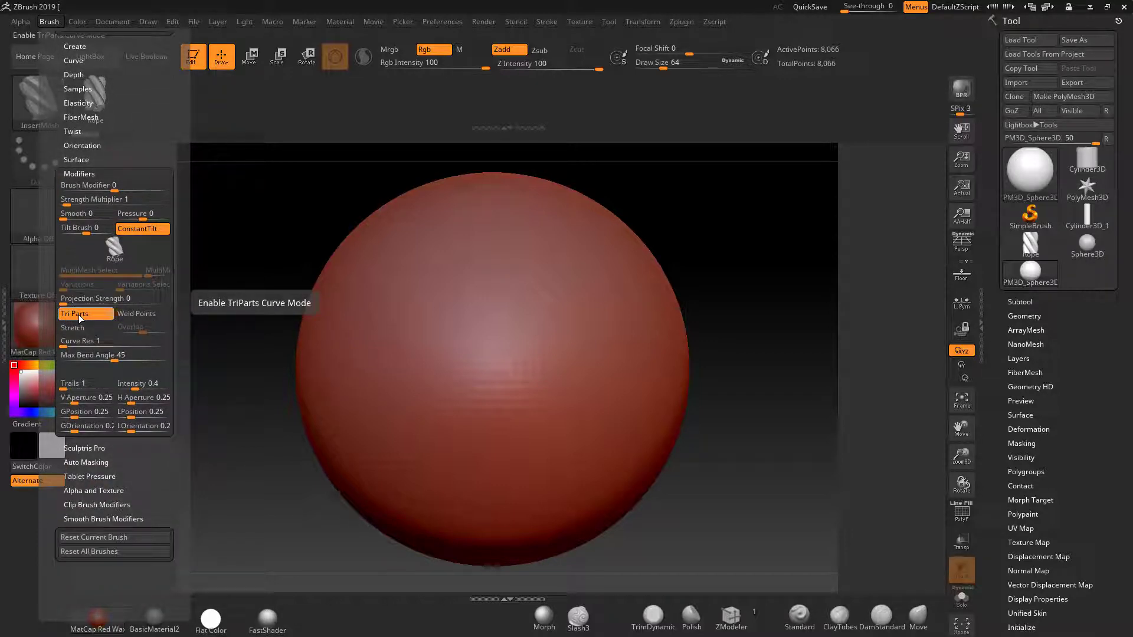
{"action": "left_click", "coordinate": [129, 316]}
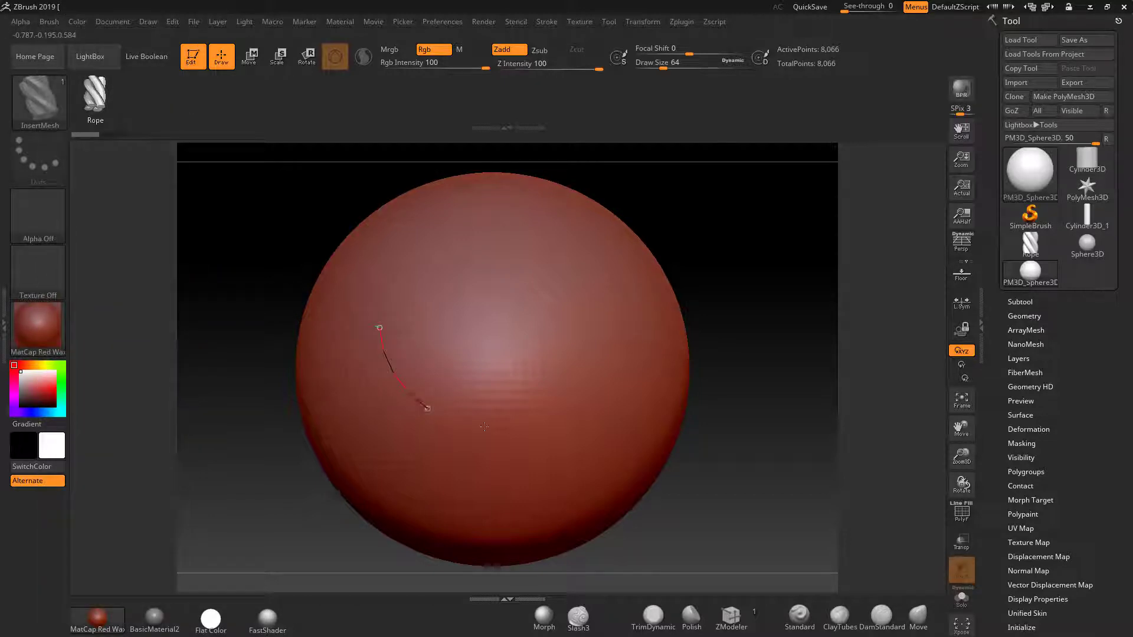
{"action": "left_click_drag", "start_coordinate": [525, 306], "coordinate": [534, 315]}
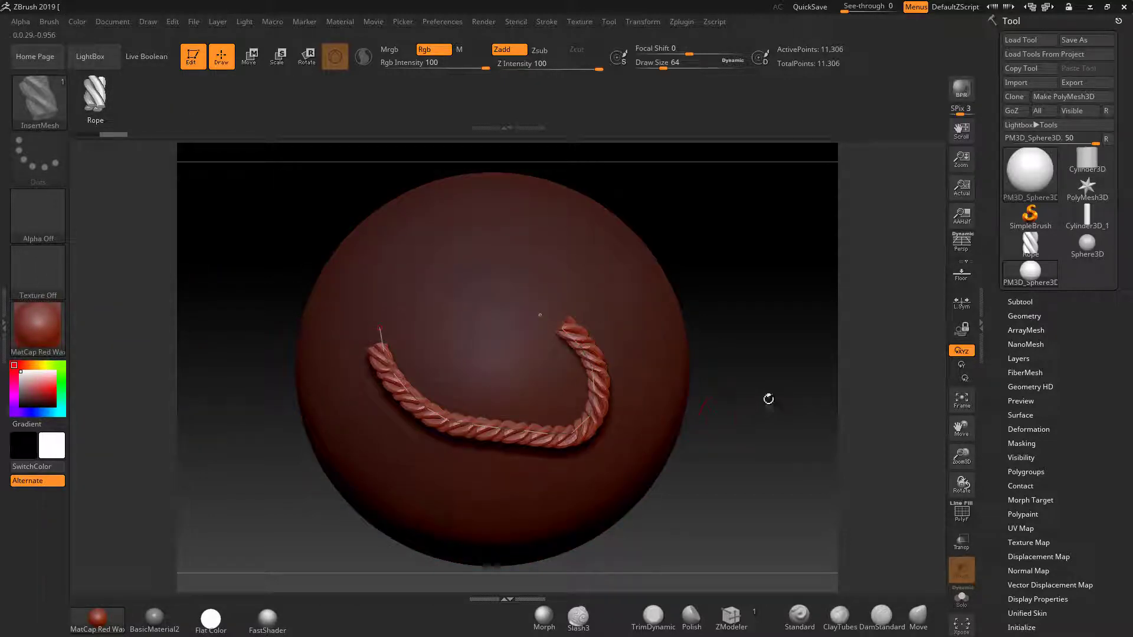
{"action": "left_click_drag", "start_coordinate": [766, 397], "coordinate": [774, 359]}
Reduce the draw size to 27 and update the rope along its curve.
{"action": "mouse_move", "coordinate": [660, 315]}
{"action": "left_mouse_down"}
{"action": "mouse_move", "coordinate": [642, 307]}
{"action": "mouse_move", "coordinate": [725, 314]}
{"action": "mouse_move", "coordinate": [678, 309]}
{"action": "left_mouse_up"}
{"action": "key", "text": "space"}
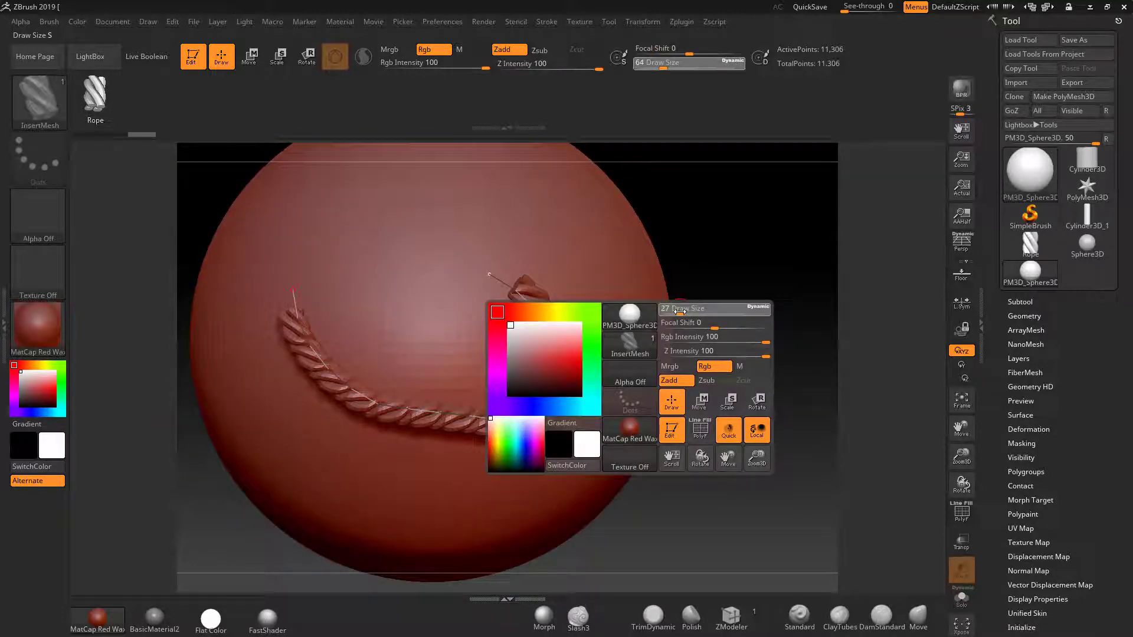
{"action": "left_click", "coordinate": [540, 322]}
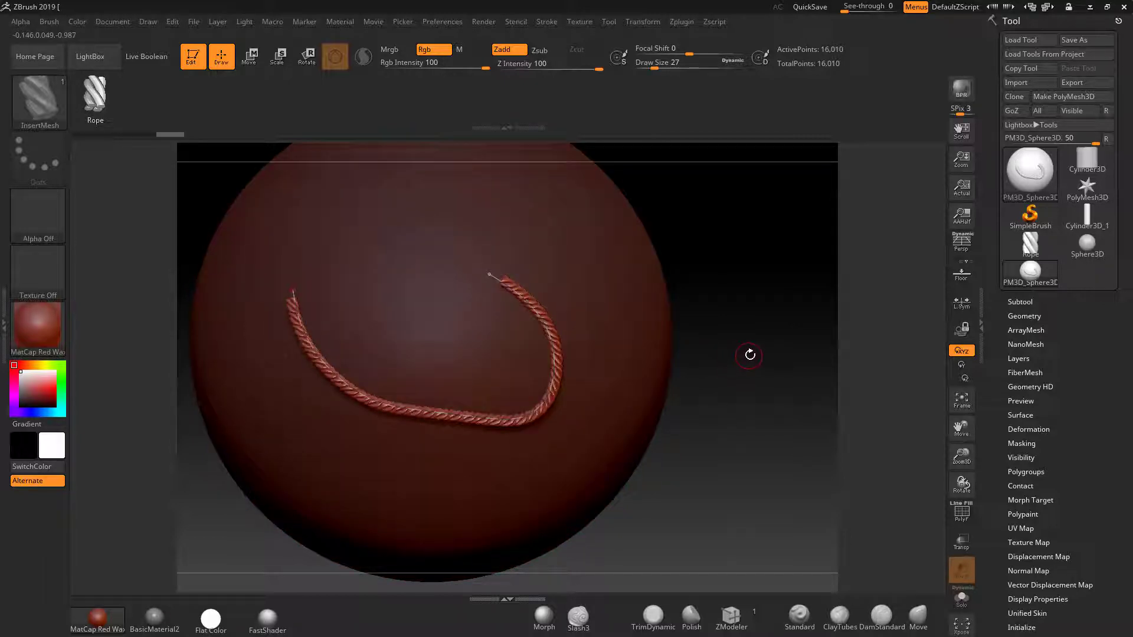
Set the draw size to 44 and update the rope along its curve.
{"action": "mouse_move", "coordinate": [749, 354]}
{"action": "left_mouse_down"}
{"action": "mouse_move", "coordinate": [749, 337]}
{"action": "mouse_move", "coordinate": [741, 360]}
{"action": "left_mouse_up"}
{"action": "key", "text": "space"}
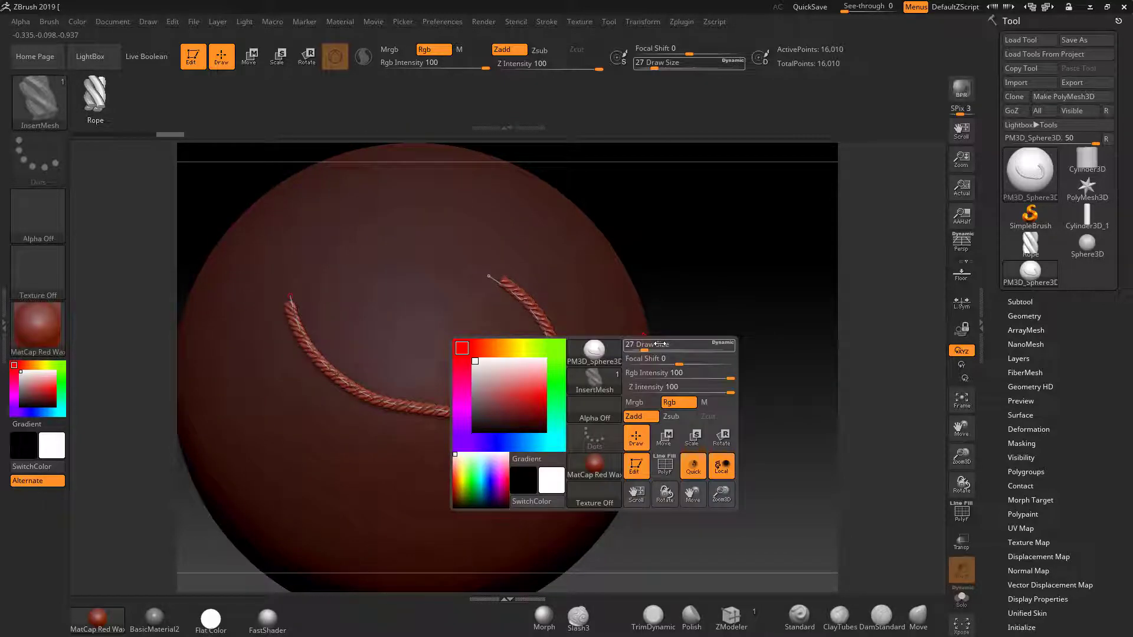
{"action": "left_click_drag", "start_coordinate": [644, 348], "coordinate": [647, 348]}
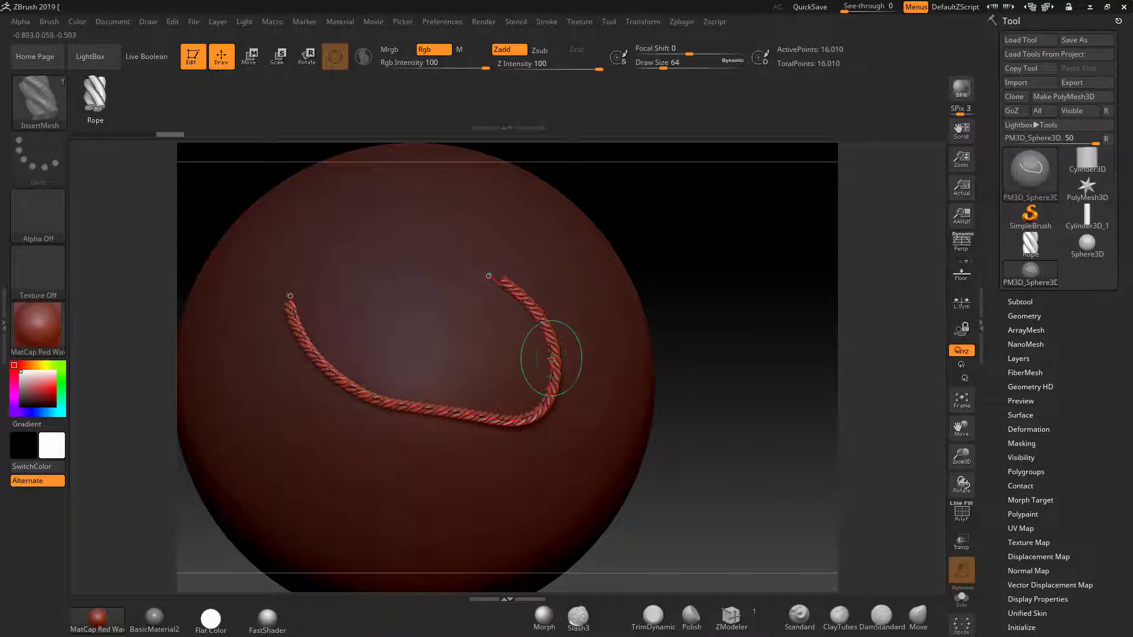
{"action": "left_click", "coordinate": [557, 353]}
{"action": "left_click_drag", "start_coordinate": [792, 340], "coordinate": [769, 368]}
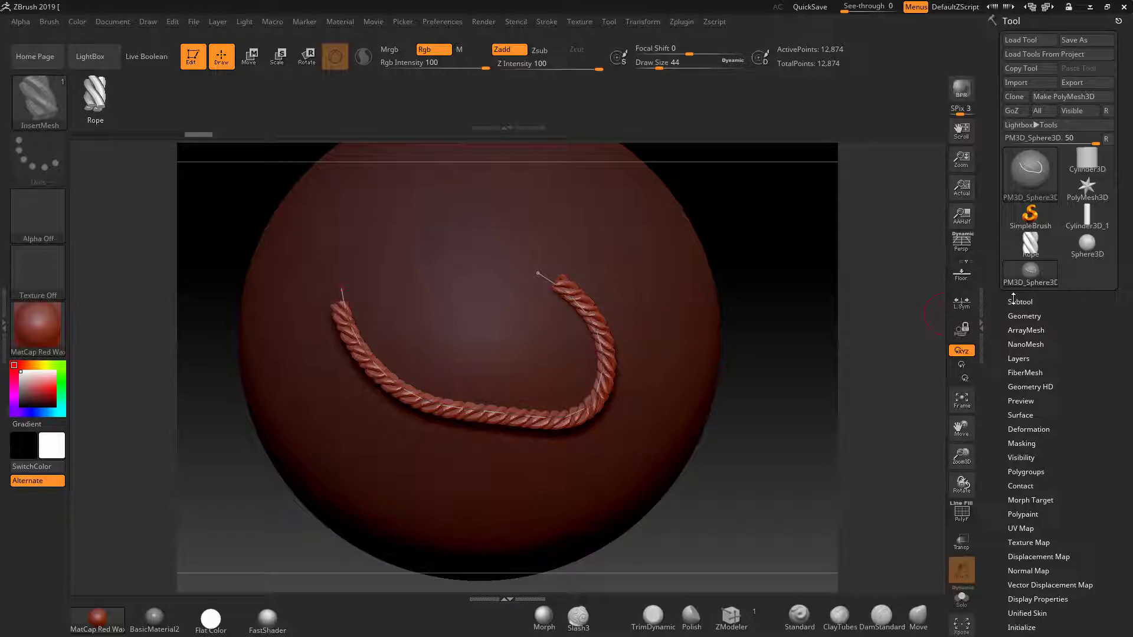
Clear the mask on the sphere and remove the rope's guide curve.
{"action": "key", "text": "ctrl"}
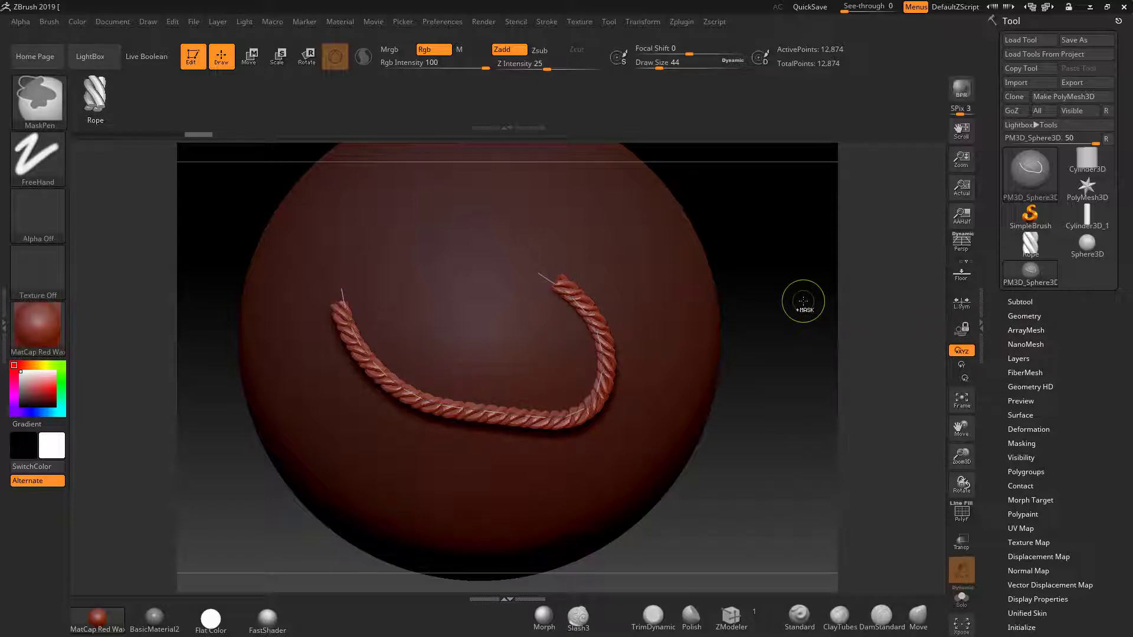
{"action": "left_click_drag", "start_coordinate": [810, 304], "coordinate": [805, 375], "text": "ctrl"}
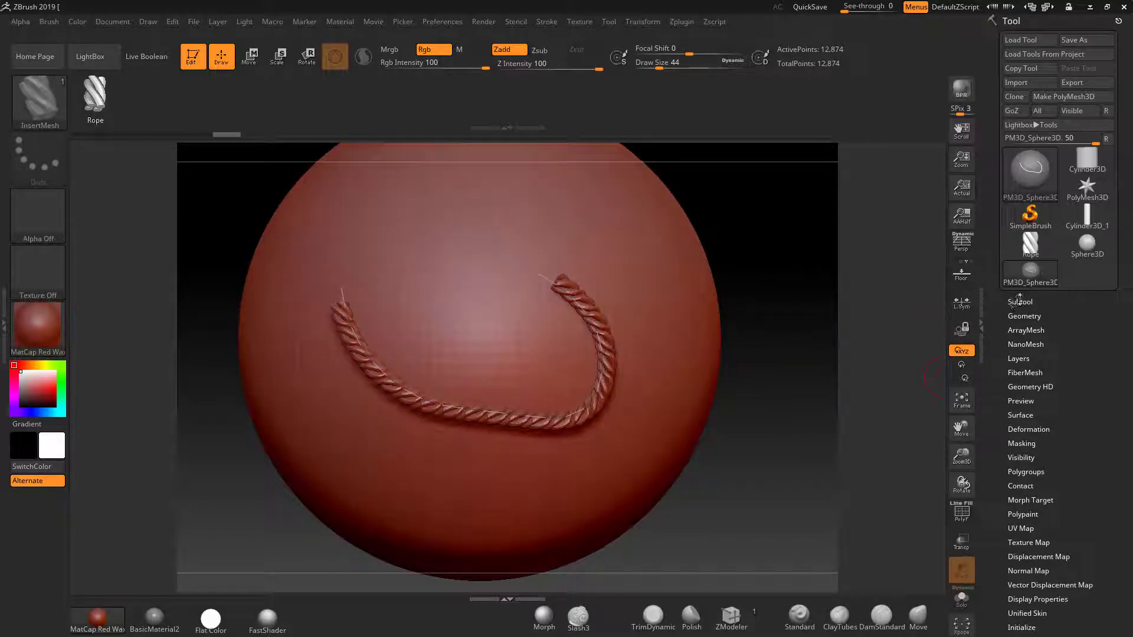
{"action": "left_click", "coordinate": [616, 372]}
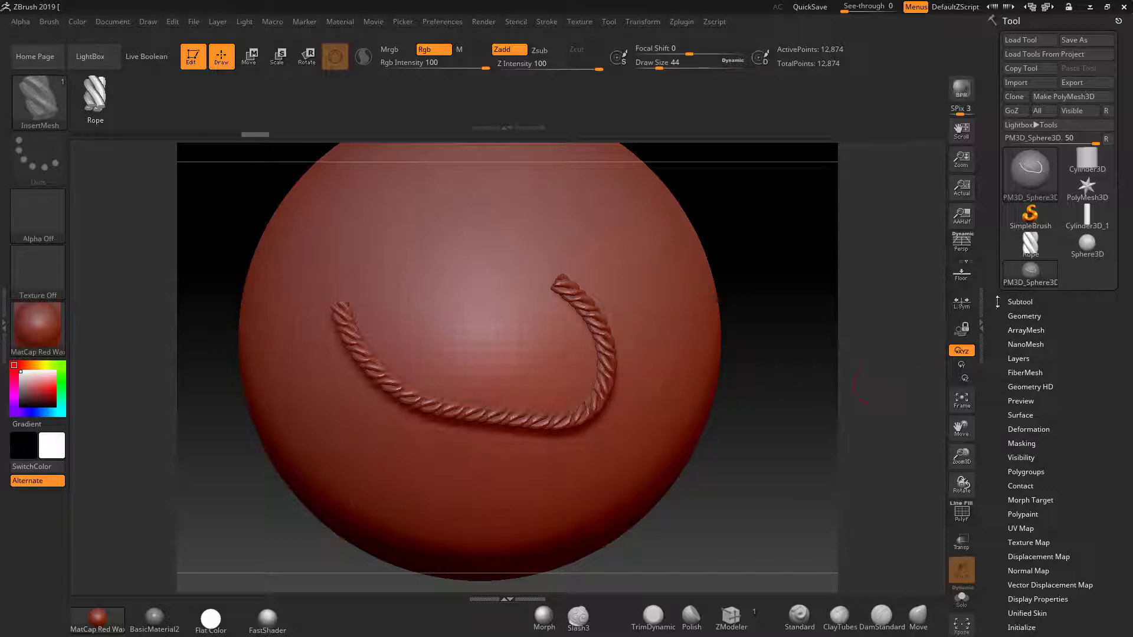
Show the subtool list, isolate the sphere's polygroup and invert the visibility so only the rope is shown.
{"action": "left_click", "coordinate": [1020, 302]}
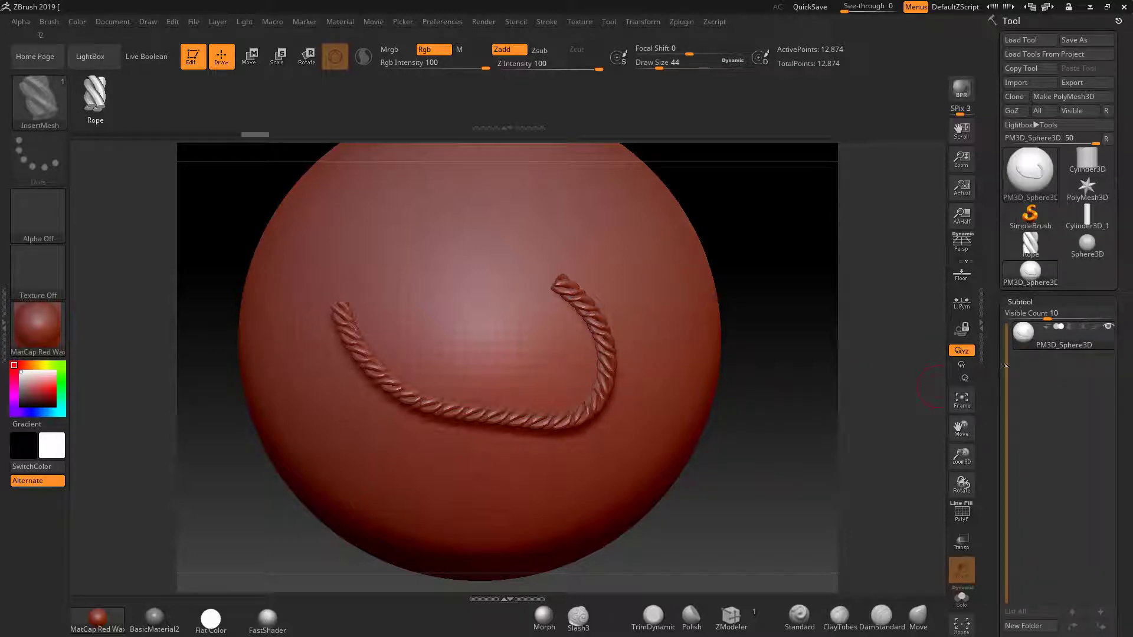
{"action": "left_click_drag", "start_coordinate": [1128, 419], "coordinate": [1121, 370]}
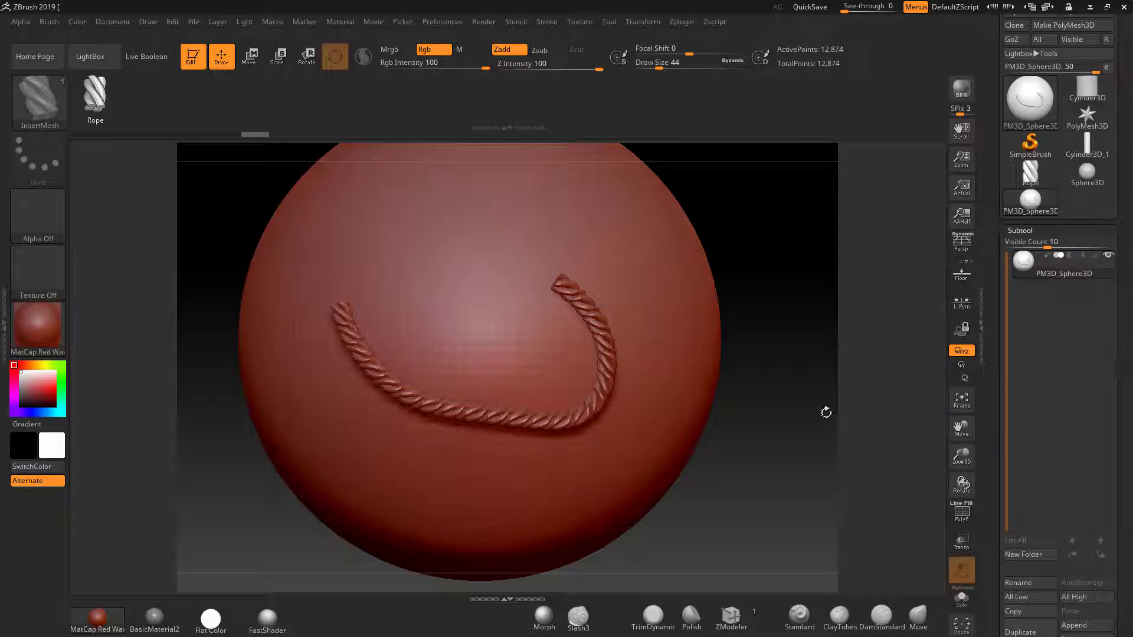
{"action": "left_click_drag", "start_coordinate": [827, 412], "coordinate": [807, 396], "text": "alt"}
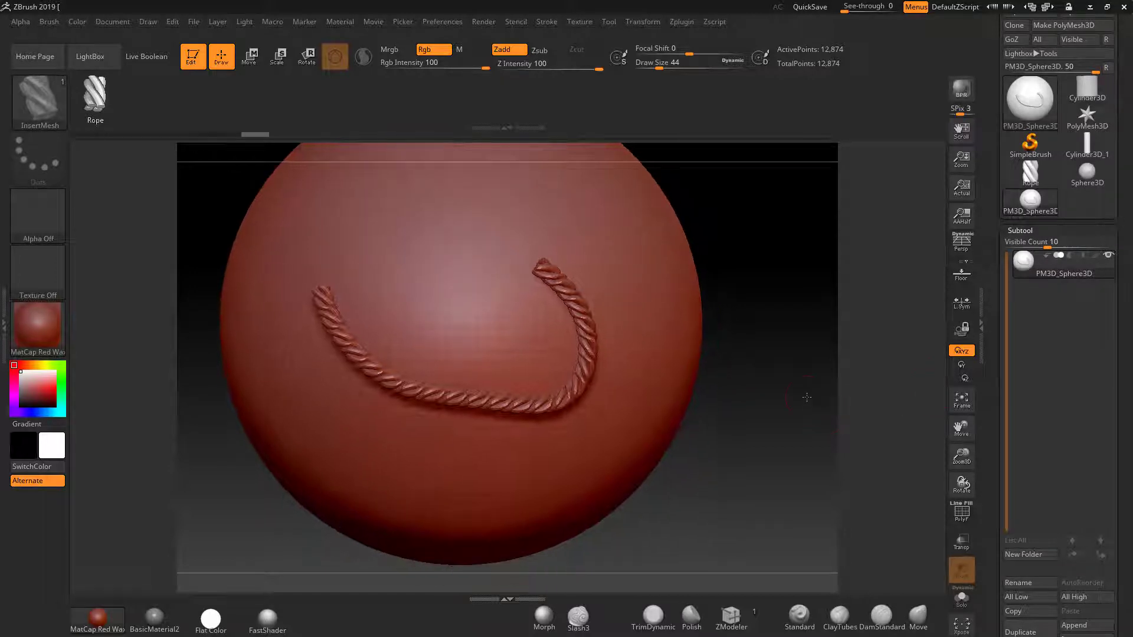
{"action": "key", "text": "ctrl+shift"}
{"action": "left_click", "coordinate": [639, 288], "text": "ctrl+shift"}
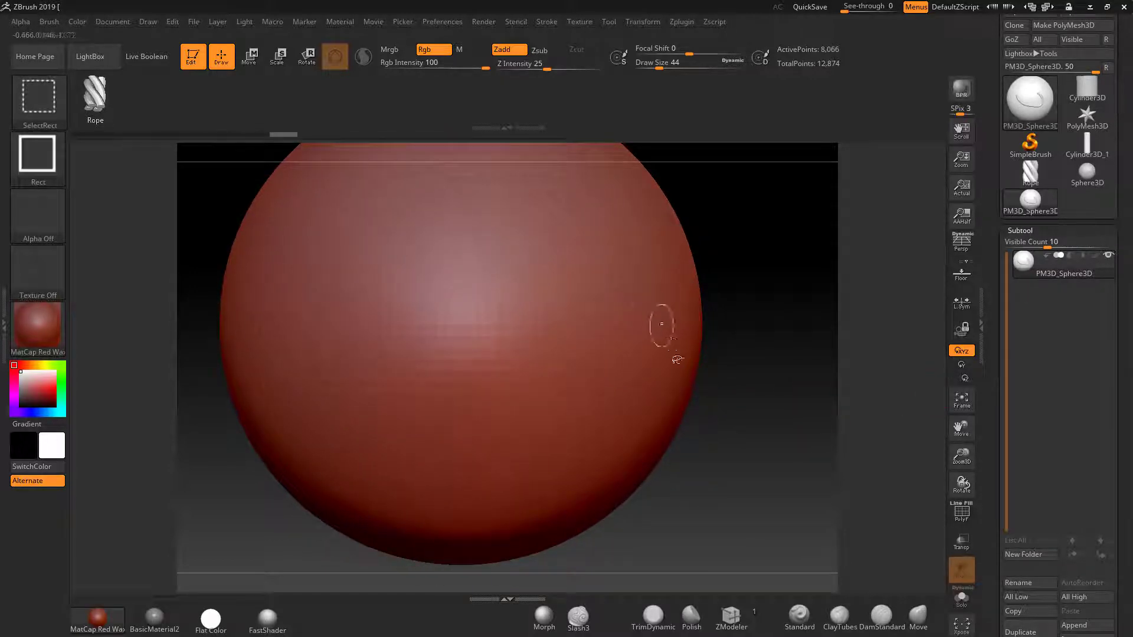
{"action": "left_click", "coordinate": [785, 318], "text": "ctrl+shift"}
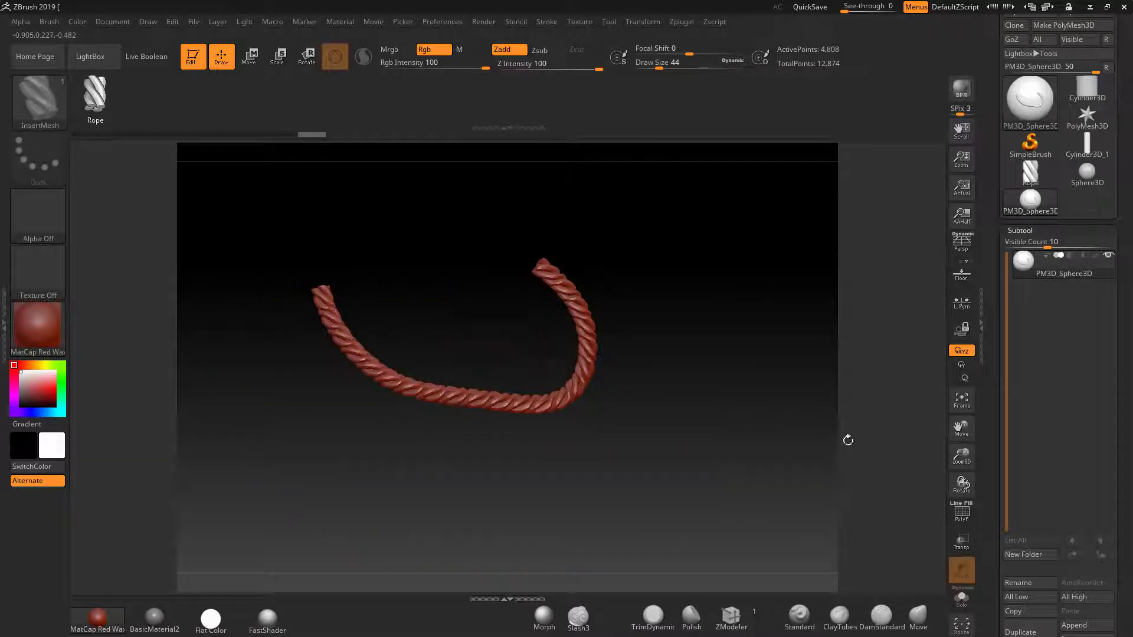
Delete the hidden sphere geometry so only the rope mesh remains in the subtool.
{"action": "scroll", "coordinate": [1105, 428], "scroll_direction": "down", "scroll_amount": 5}
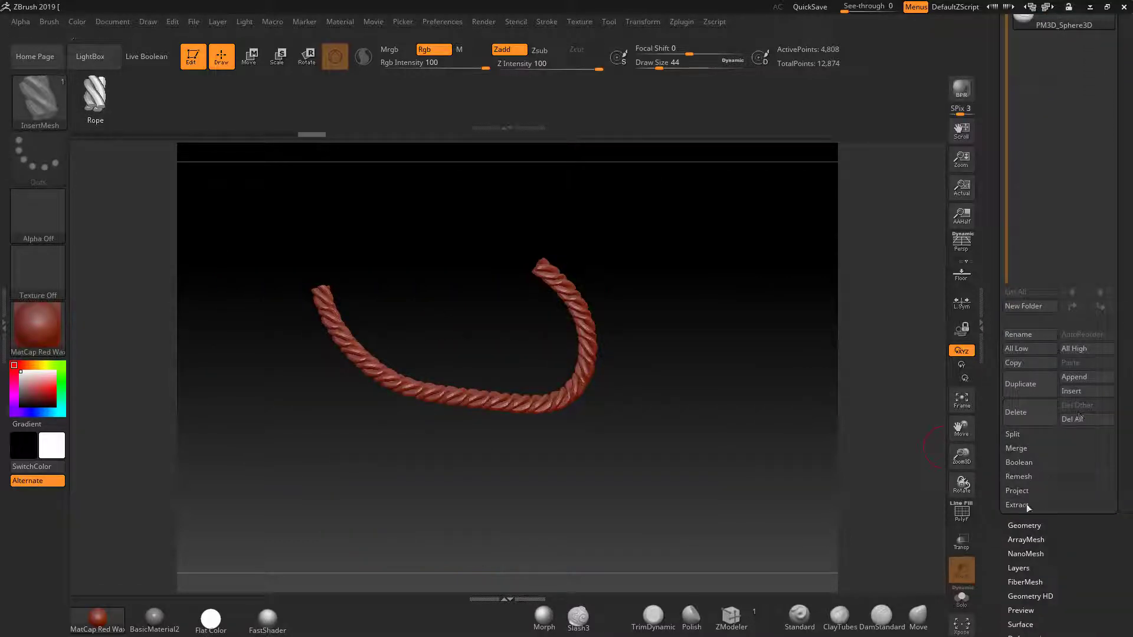
{"action": "left_click", "coordinate": [1015, 525]}
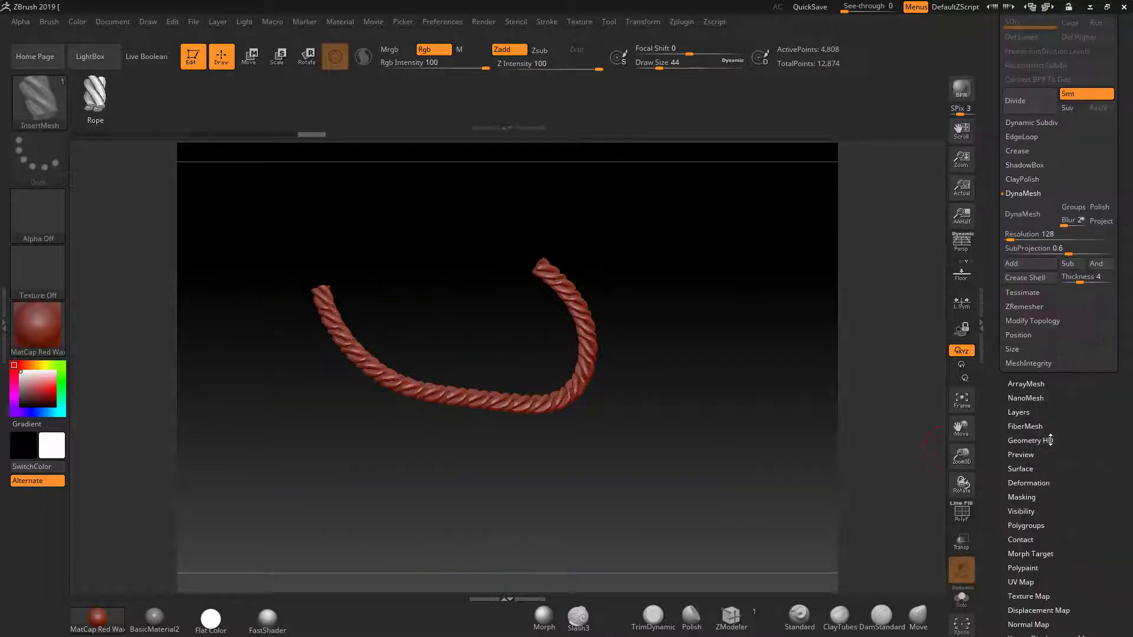
{"action": "left_click", "coordinate": [1024, 320]}
{"action": "left_click", "coordinate": [1021, 294]}
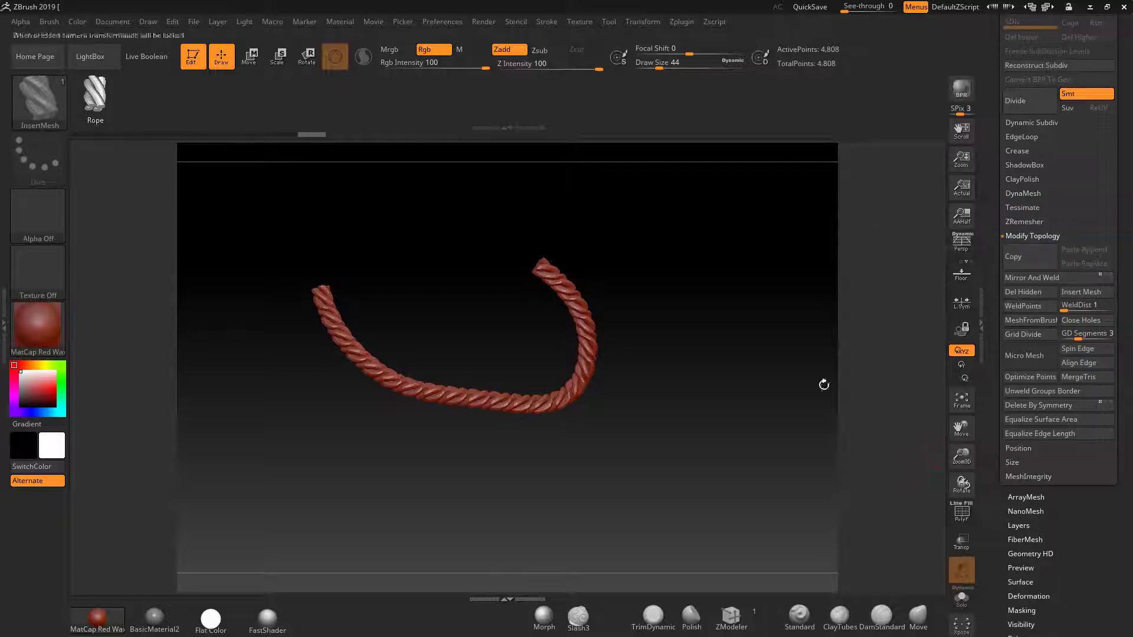
{"action": "left_click_drag", "start_coordinate": [708, 374], "coordinate": [701, 361]}
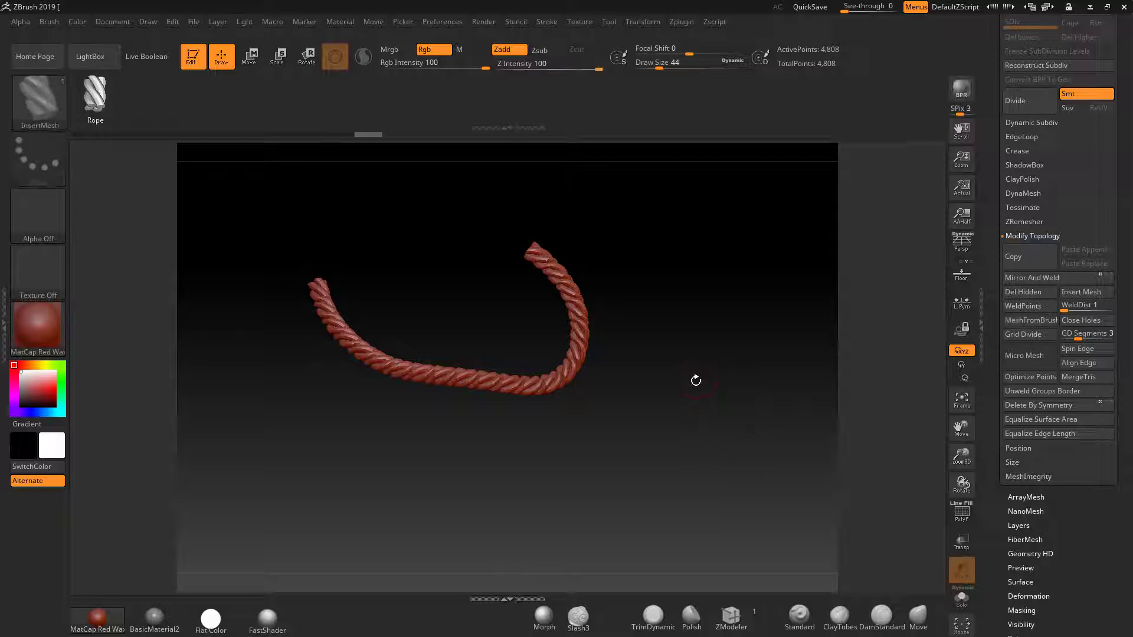
{"action": "mouse_move", "coordinate": [696, 383]}
{"action": "left_mouse_down"}
{"action": "mouse_move", "coordinate": [679, 404]}
{"action": "mouse_move", "coordinate": [803, 383]}
{"action": "mouse_move", "coordinate": [786, 386]}
{"action": "left_mouse_up"}
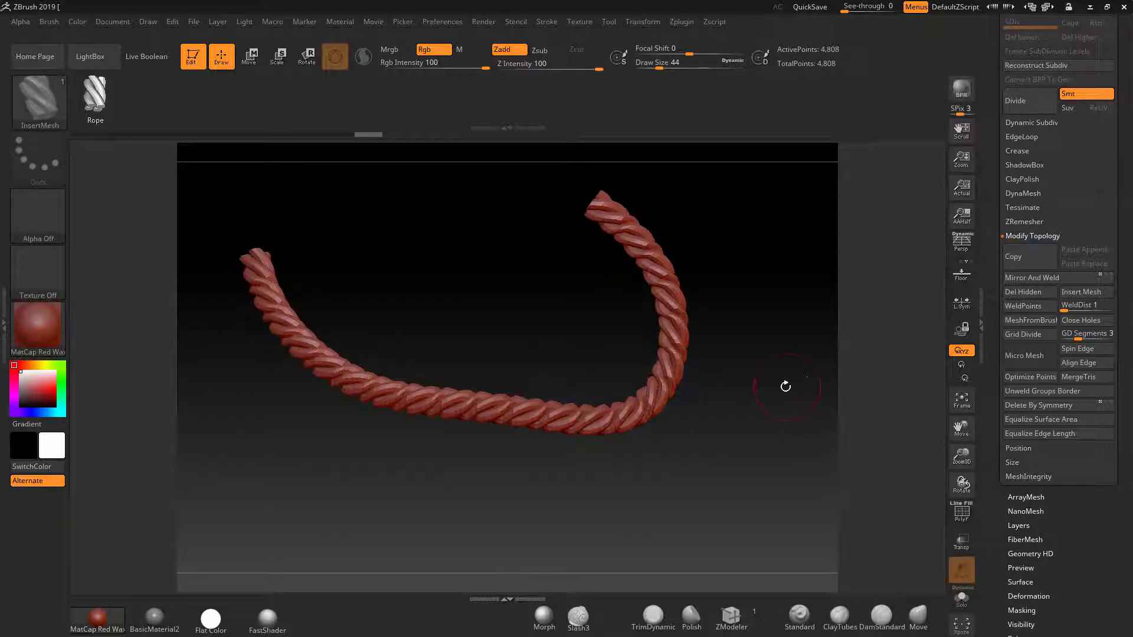
Start a surface noise on the rope, frame a strand close up in the preview and load stripe.jpg as the noise alpha.
{"action": "left_click_drag", "start_coordinate": [1090, 532], "coordinate": [1046, 429]}
{"action": "left_click", "coordinate": [1020, 400]}
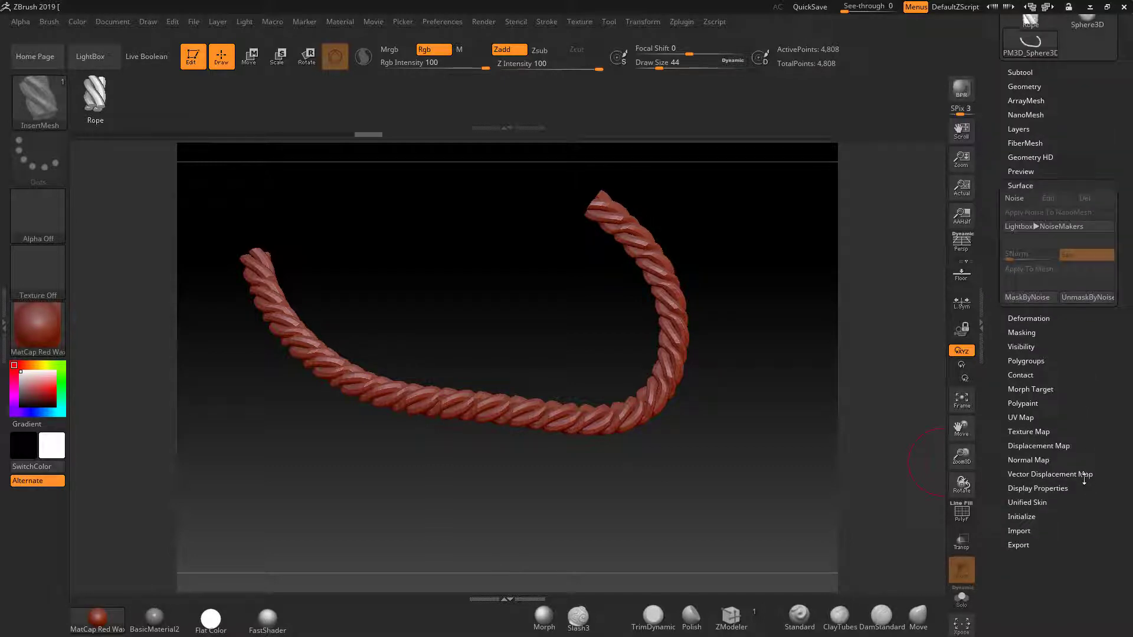
{"action": "left_click", "coordinate": [1022, 254]}
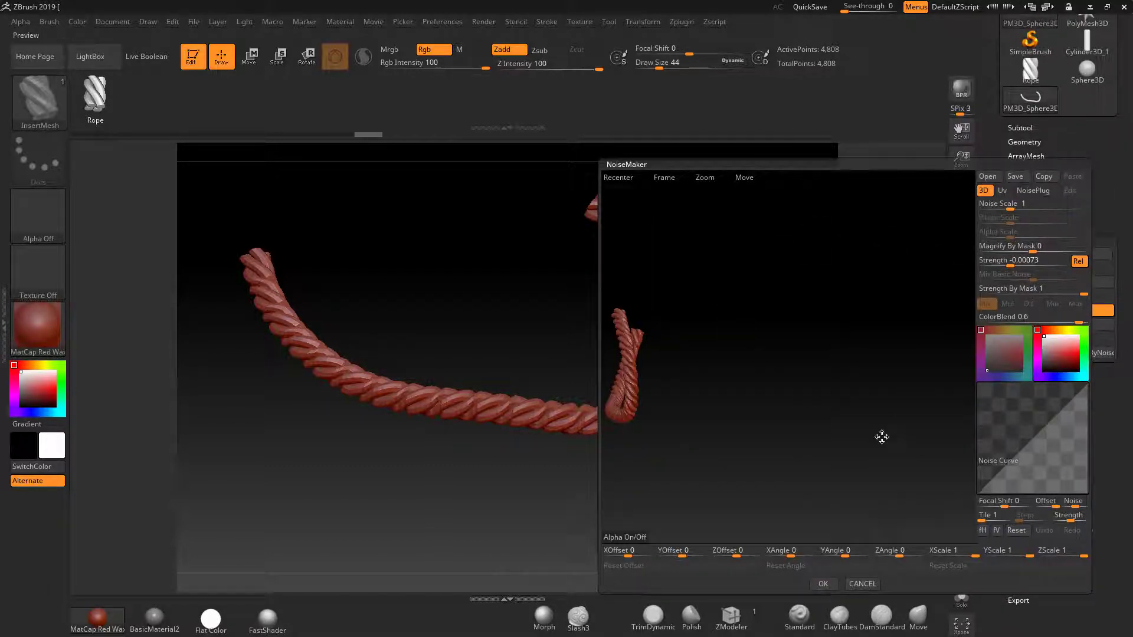
{"action": "left_click_drag", "start_coordinate": [719, 387], "coordinate": [733, 336]}
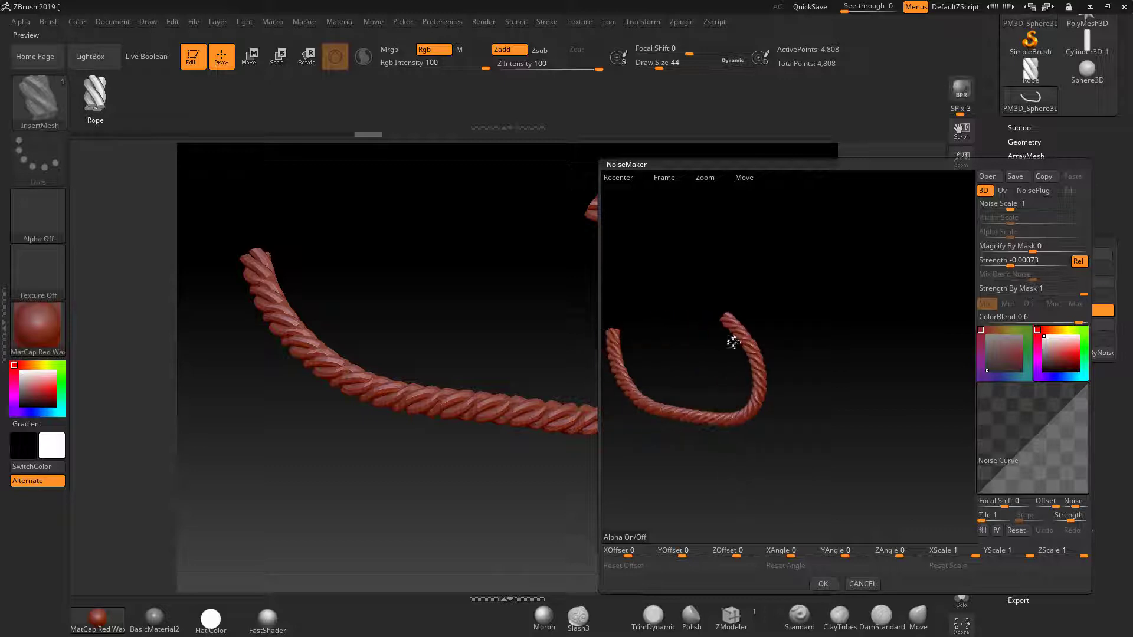
{"action": "left_click_drag", "start_coordinate": [697, 176], "coordinate": [703, 177]}
{"action": "left_click", "coordinate": [665, 178]}
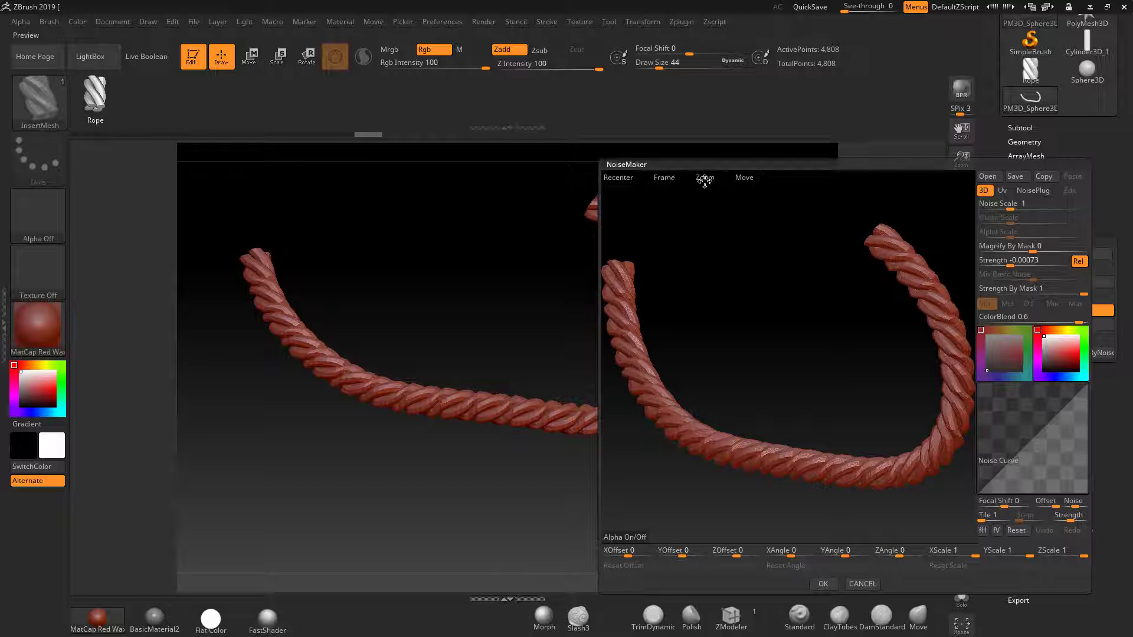
{"action": "left_click_drag", "start_coordinate": [704, 181], "coordinate": [727, 346]}
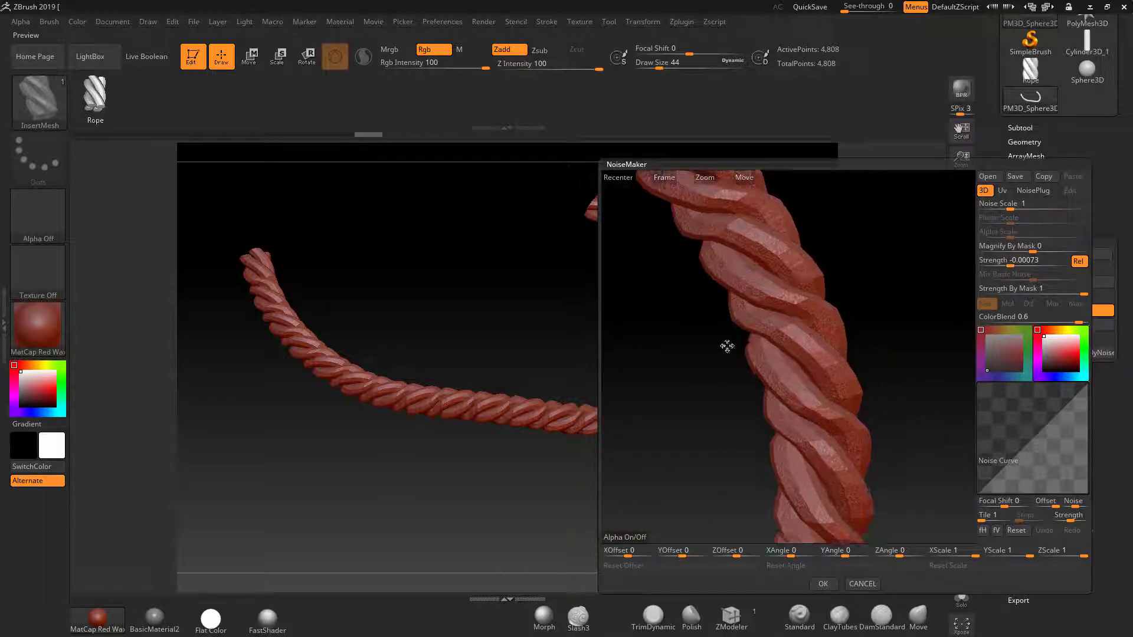
{"action": "left_click", "coordinate": [623, 538]}
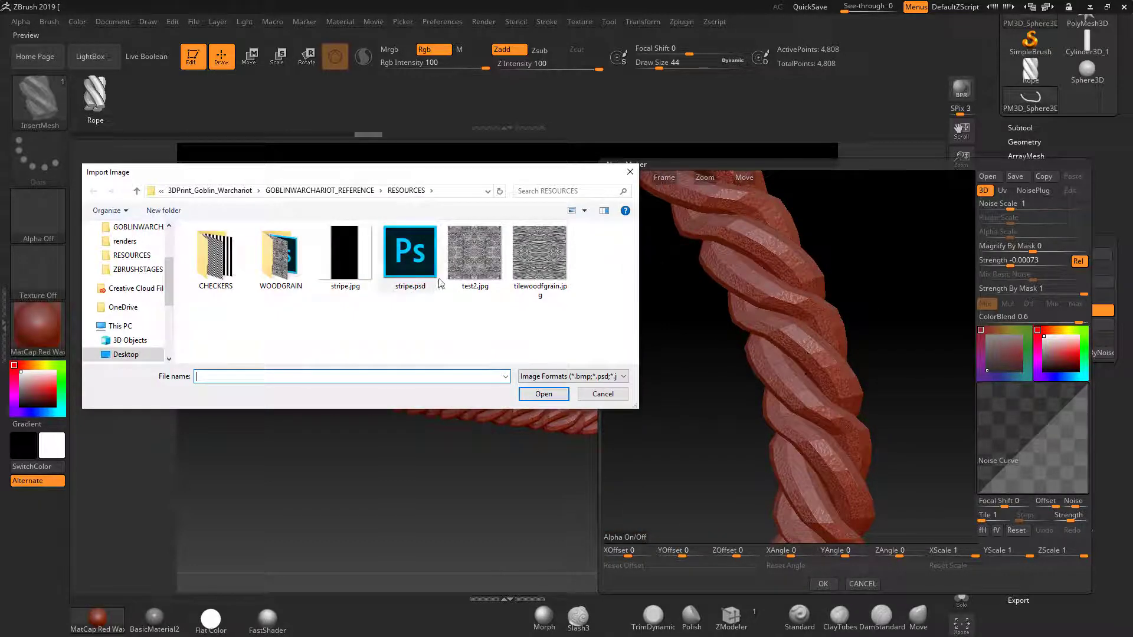
{"action": "left_click", "coordinate": [346, 255]}
{"action": "left_click", "coordinate": [544, 394]}
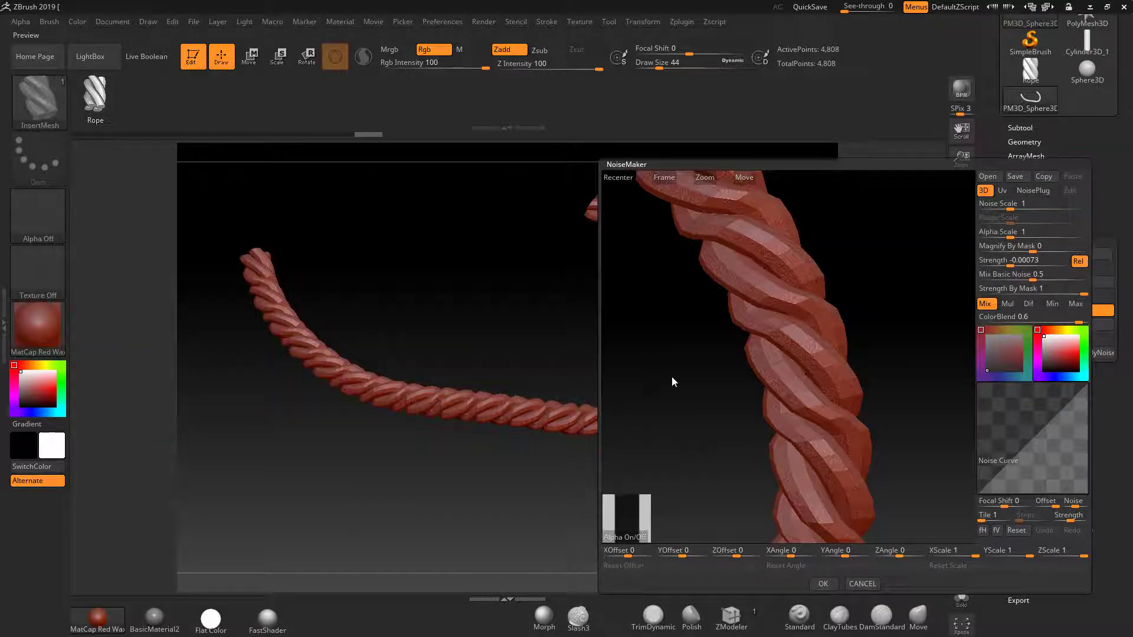
Apply the noise in UV mode with basic noise mix 0, alpha scale 0.05524 and strength 0.01398, and accept it.
{"action": "left_click", "coordinate": [1003, 191]}
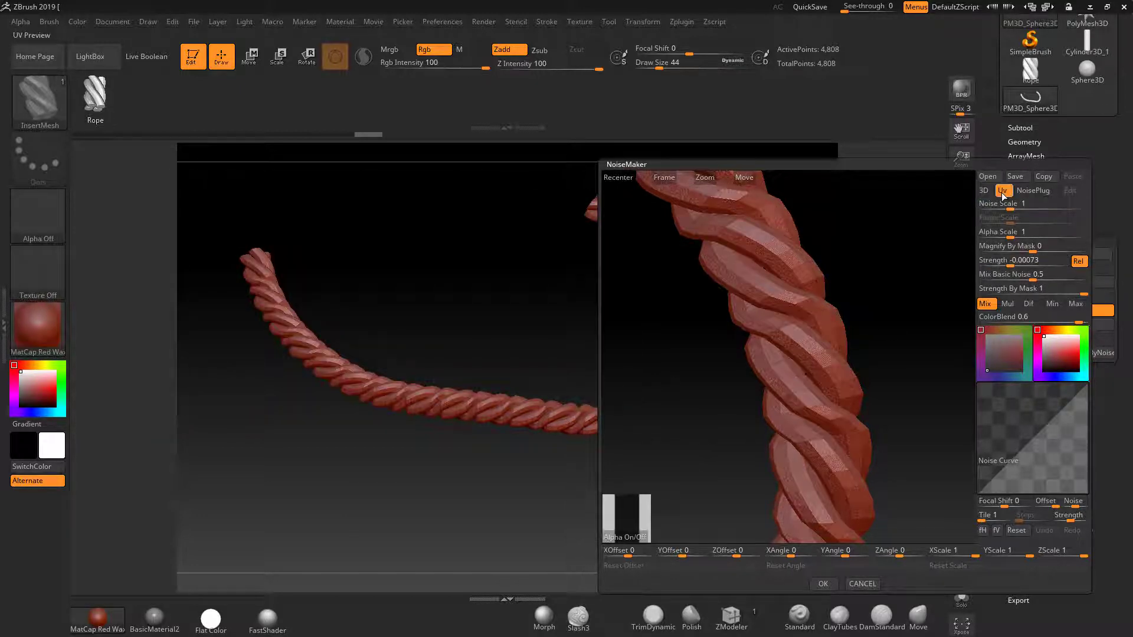
{"action": "left_click", "coordinate": [982, 275]}
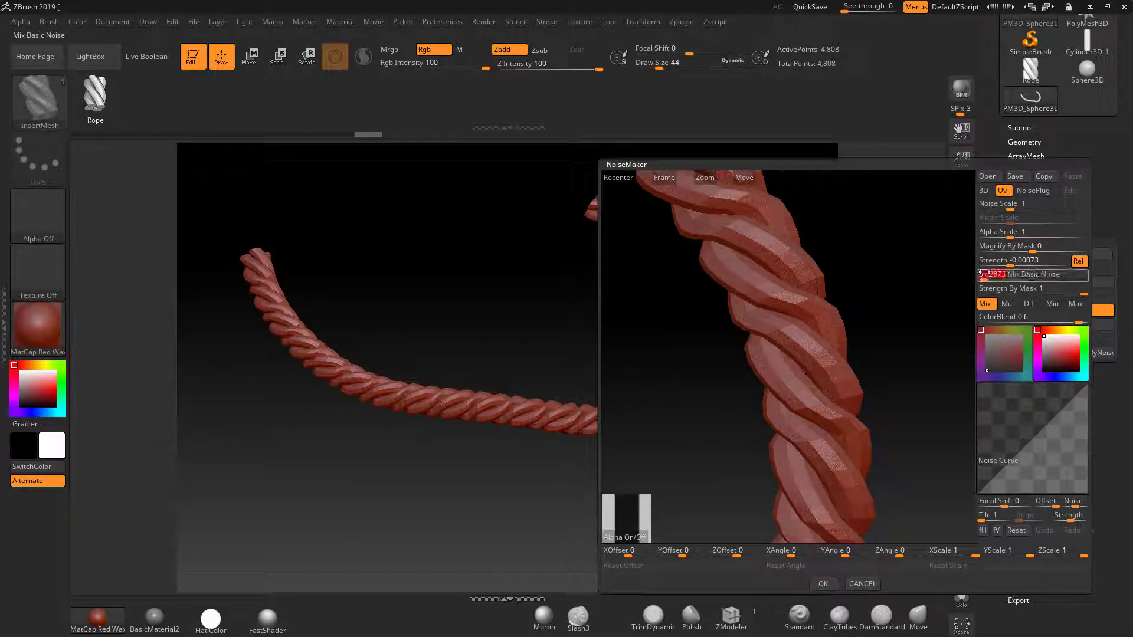
{"action": "left_click_drag", "start_coordinate": [1015, 262], "coordinate": [996, 232]}
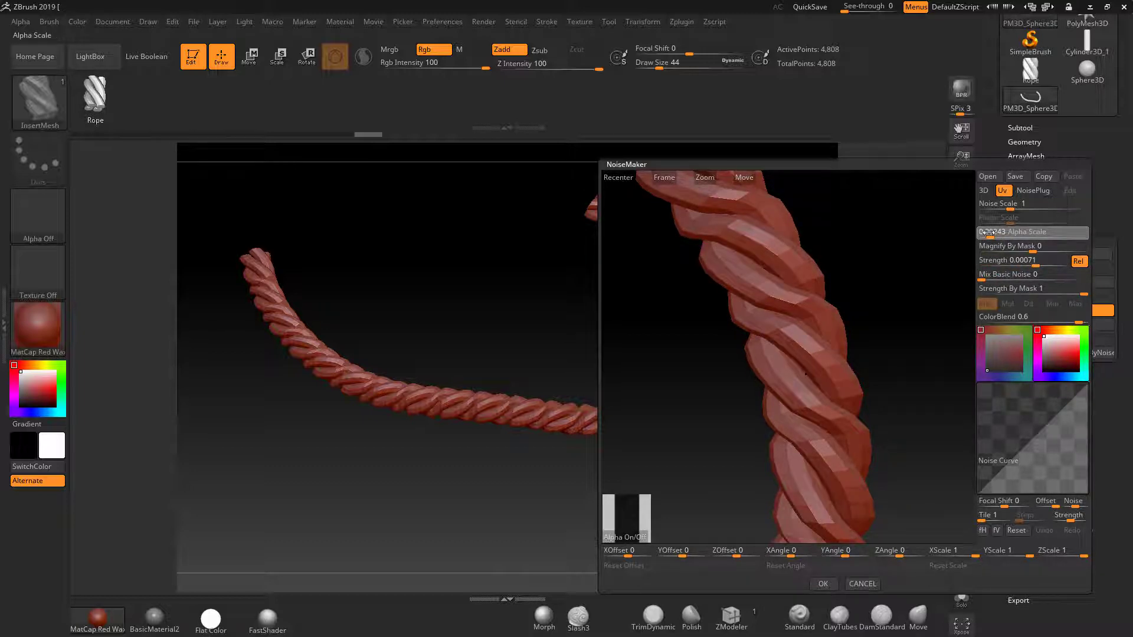
{"action": "left_click", "coordinate": [998, 232]}
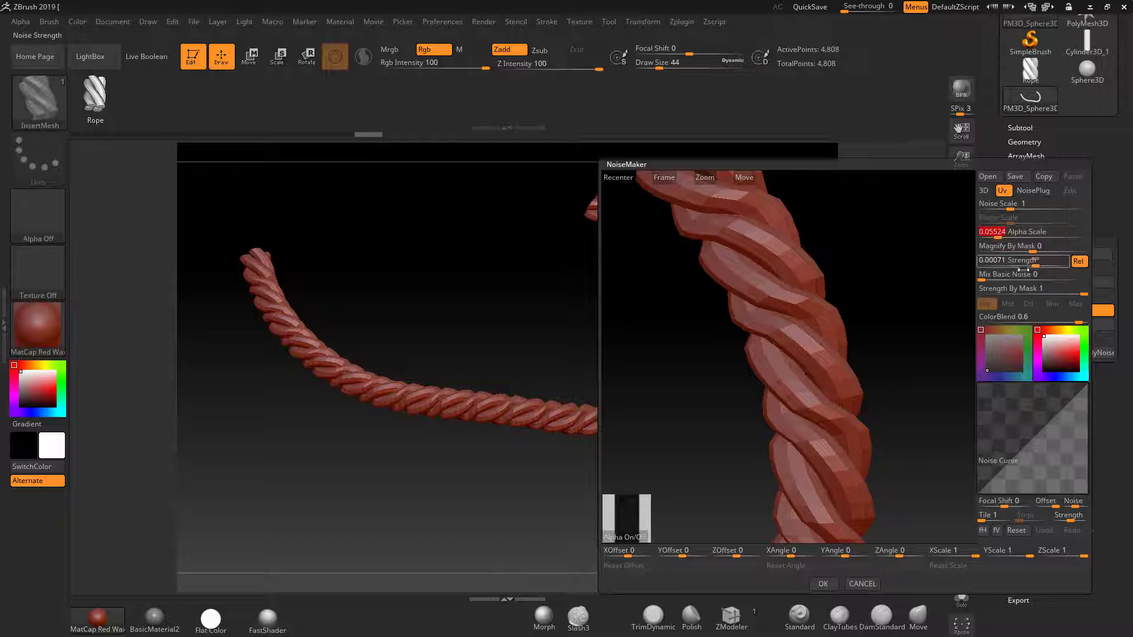
{"action": "left_click_drag", "start_coordinate": [1036, 262], "coordinate": [1050, 266]}
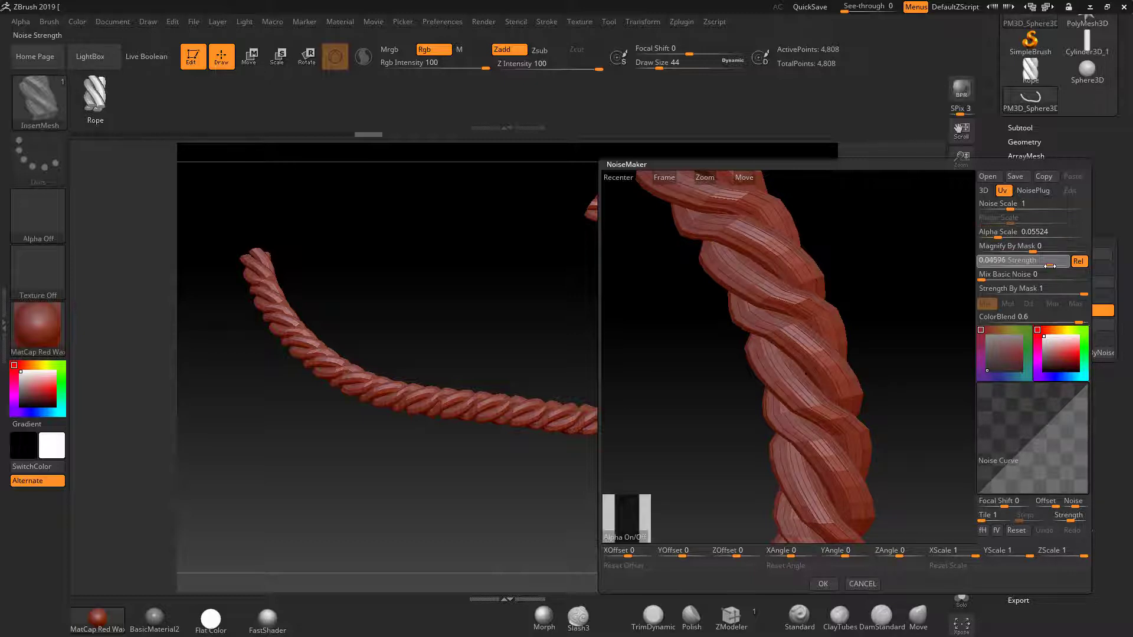
{"action": "left_click", "coordinate": [821, 584]}
{"action": "right_click", "coordinate": [760, 432]}
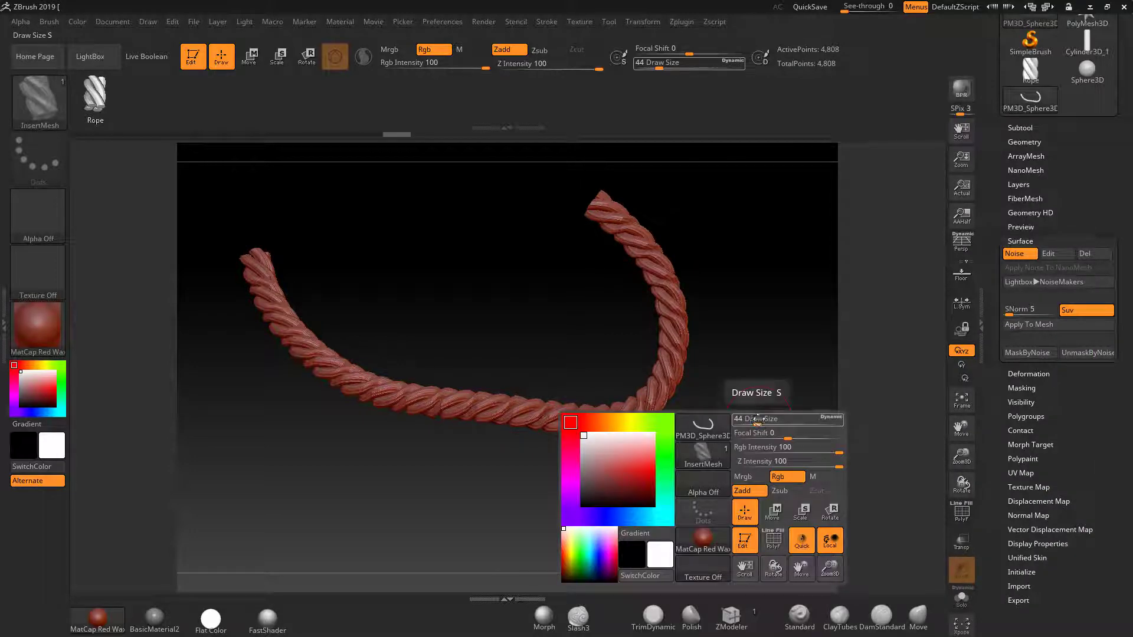
{"action": "mouse_move", "coordinate": [741, 377]}
{"action": "right_mouse_down", "text": "ctrl"}
{"action": "mouse_move", "coordinate": [1010, 394]}
{"action": "mouse_move", "coordinate": [744, 378]}
{"action": "right_mouse_up", "text": "ctrl"}
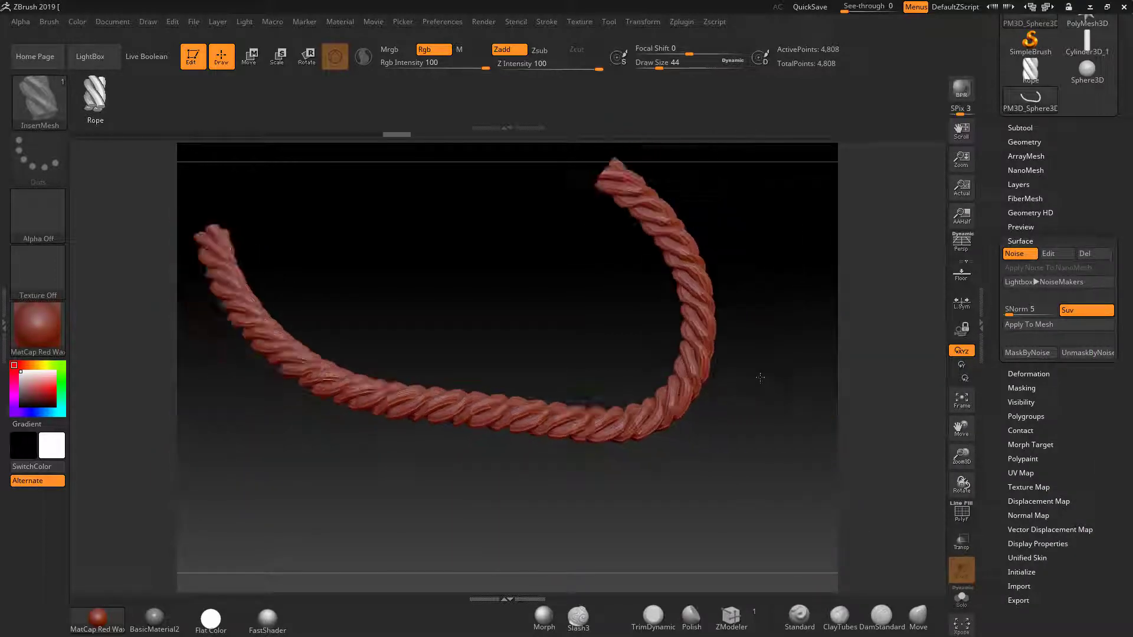
Subdivide the rope mesh up to subdivision level 4.
{"action": "left_click", "coordinate": [1016, 142]}
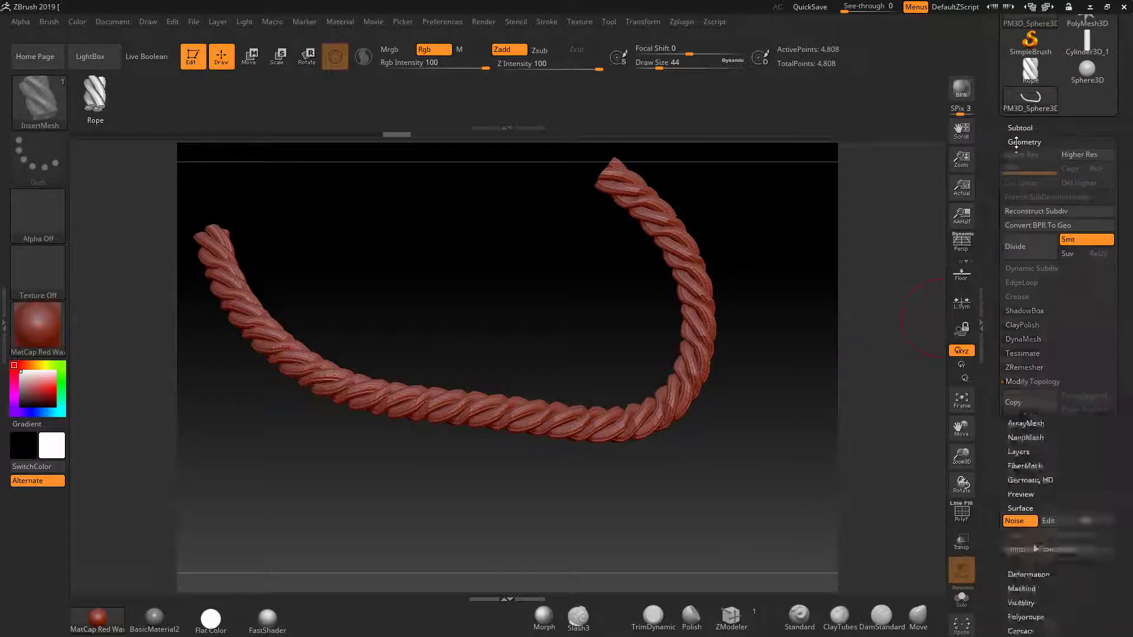
{"action": "left_click", "coordinate": [1025, 250]}
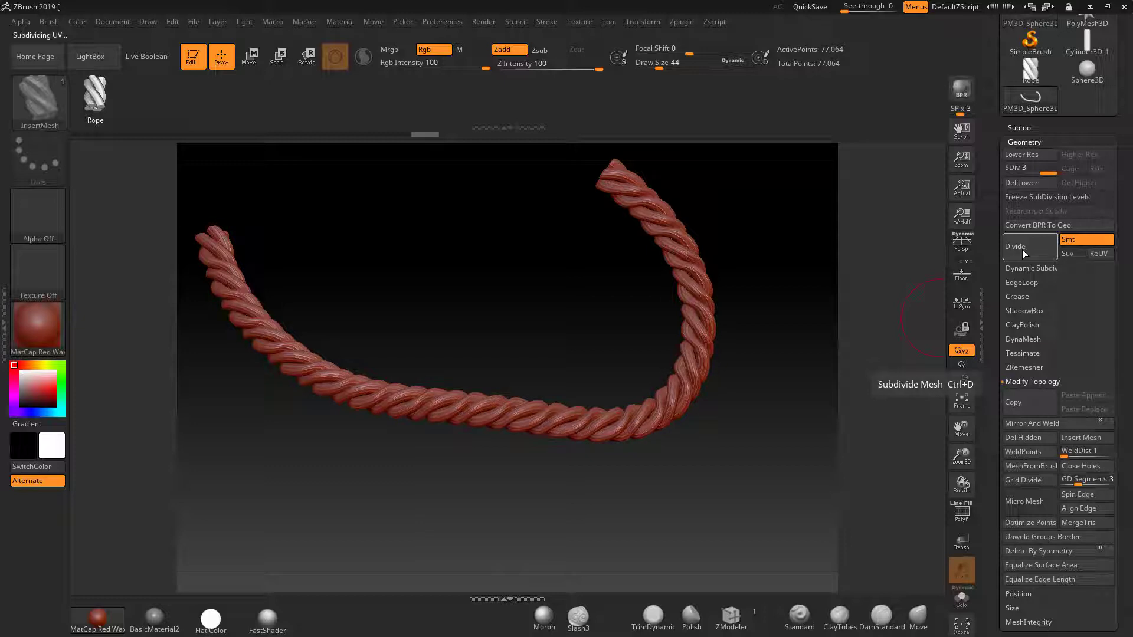
{"action": "left_click", "coordinate": [1024, 254]}
{"action": "right_click_drag", "start_coordinate": [770, 359], "coordinate": [773, 425], "text": "ctrl"}
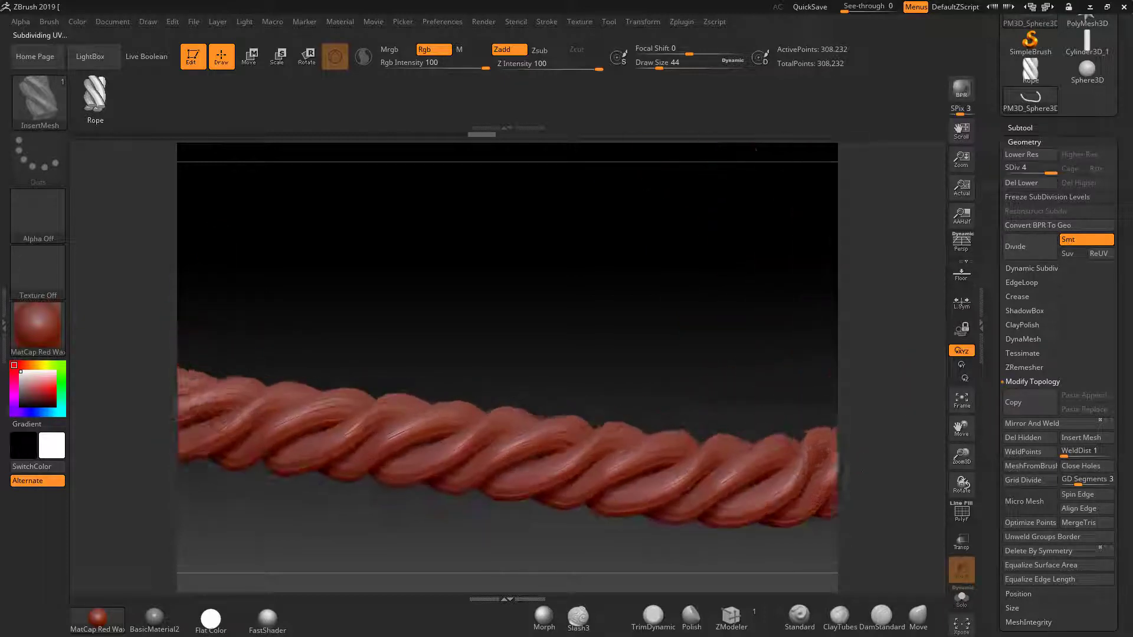
Edit the rope's surface noise, set its alpha scale to 0.00606 and accept it with the noise active.
{"action": "scroll", "coordinate": [1065, 465], "scroll_direction": "down", "scroll_amount": 5}
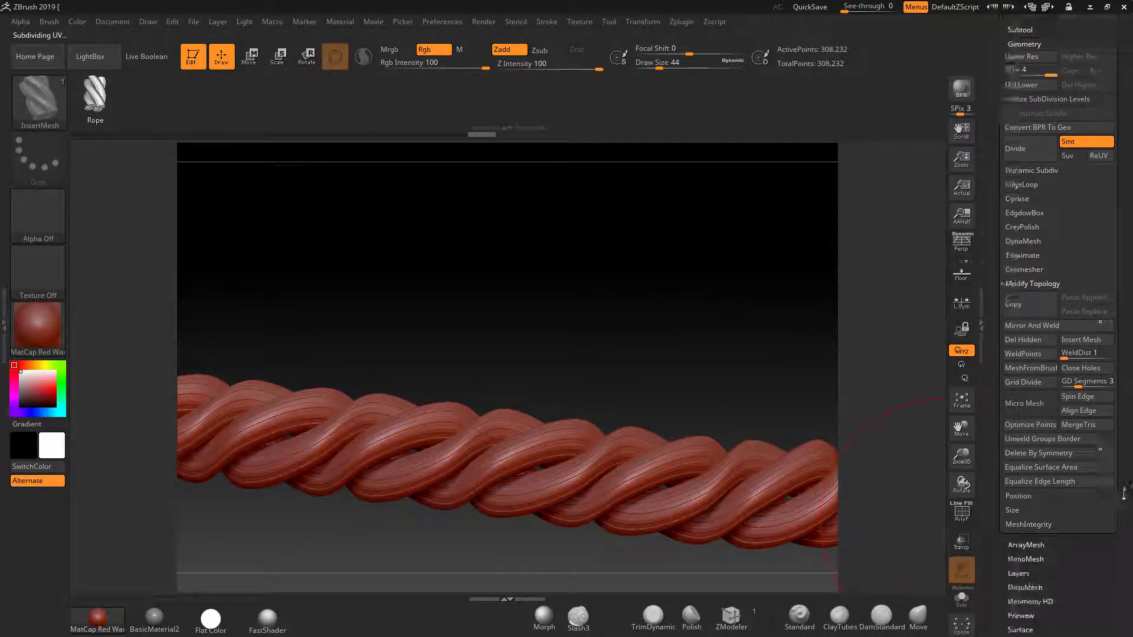
{"action": "left_click", "coordinate": [1021, 476]}
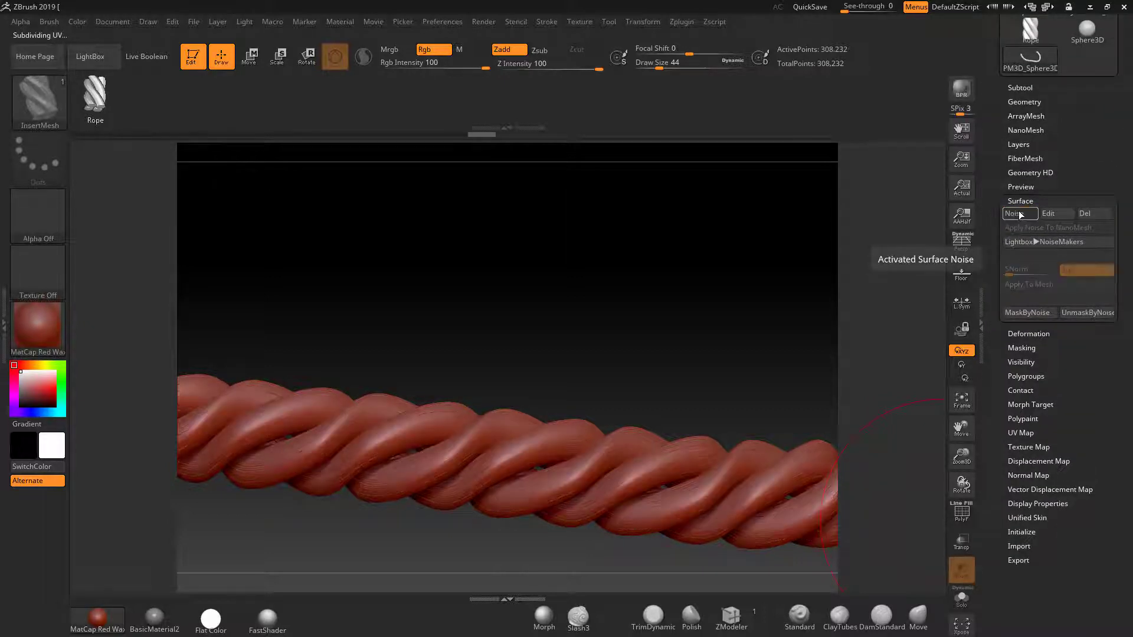
{"action": "left_click", "coordinate": [1054, 215]}
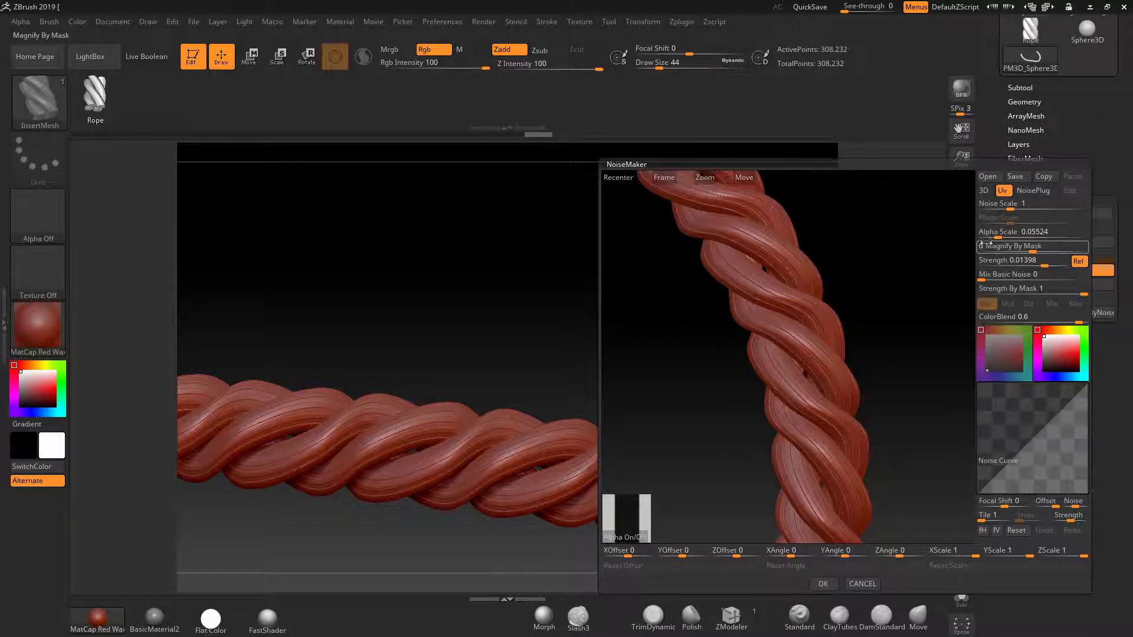
{"action": "left_click_drag", "start_coordinate": [992, 235], "coordinate": [993, 234]}
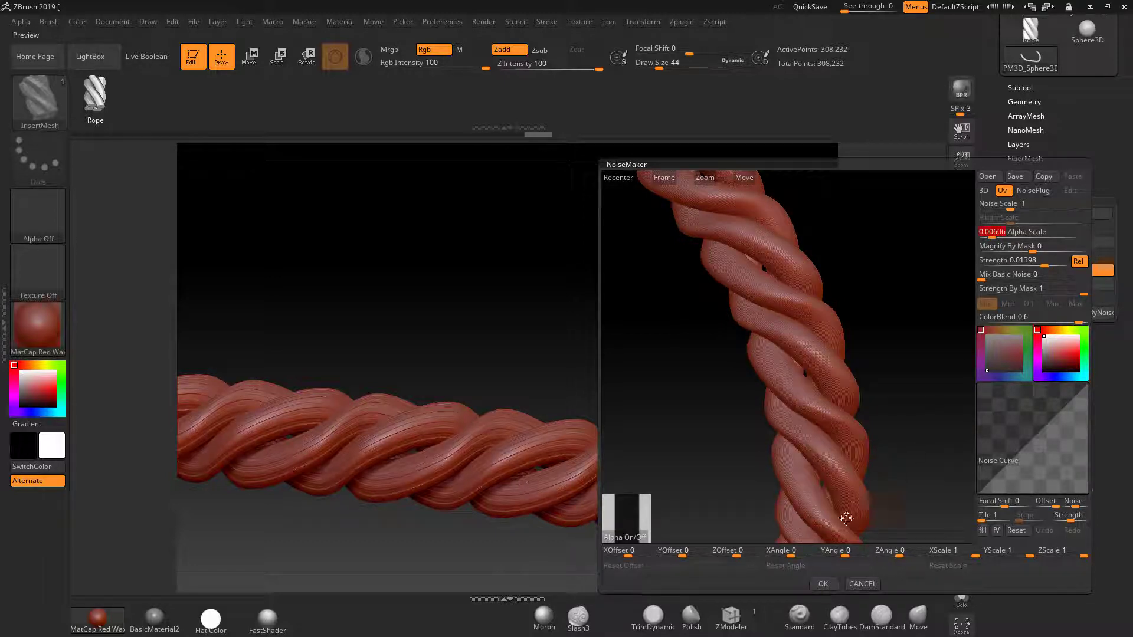
{"action": "left_click", "coordinate": [824, 583]}
{"action": "left_click_drag", "start_coordinate": [689, 346], "coordinate": [486, 280], "text": "alt"}
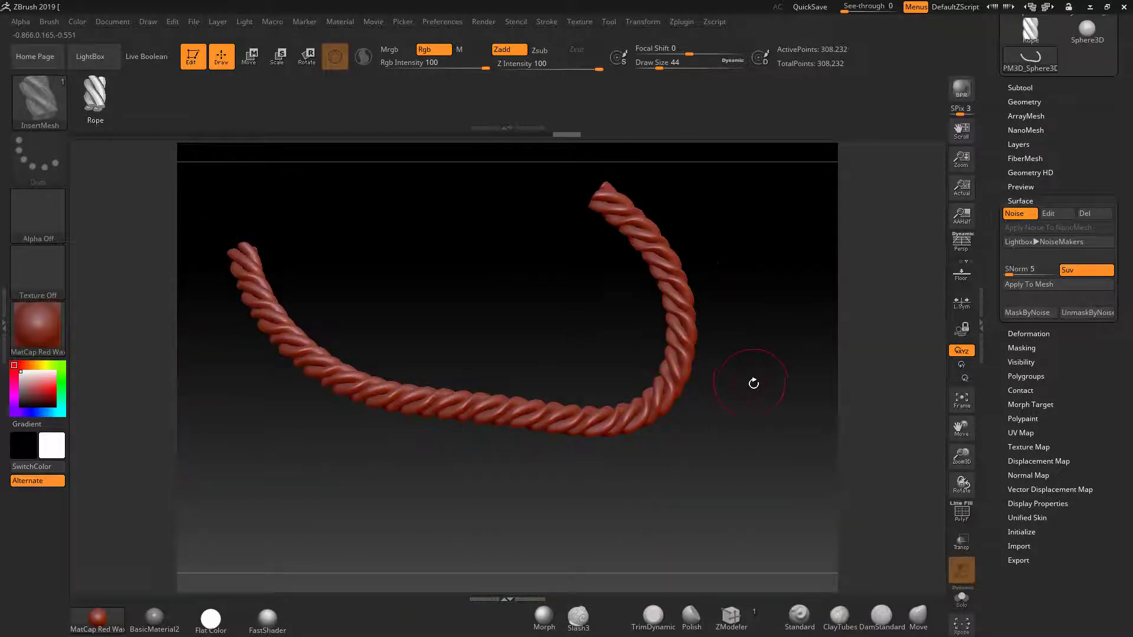
{"action": "mouse_move", "coordinate": [754, 384]}
{"action": "left_mouse_down", "text": "alt"}
{"action": "mouse_move", "coordinate": [788, 168]}
{"action": "mouse_move", "coordinate": [784, 300]}
{"action": "mouse_move", "coordinate": [756, 388]}
{"action": "left_mouse_up", "text": "alt"}
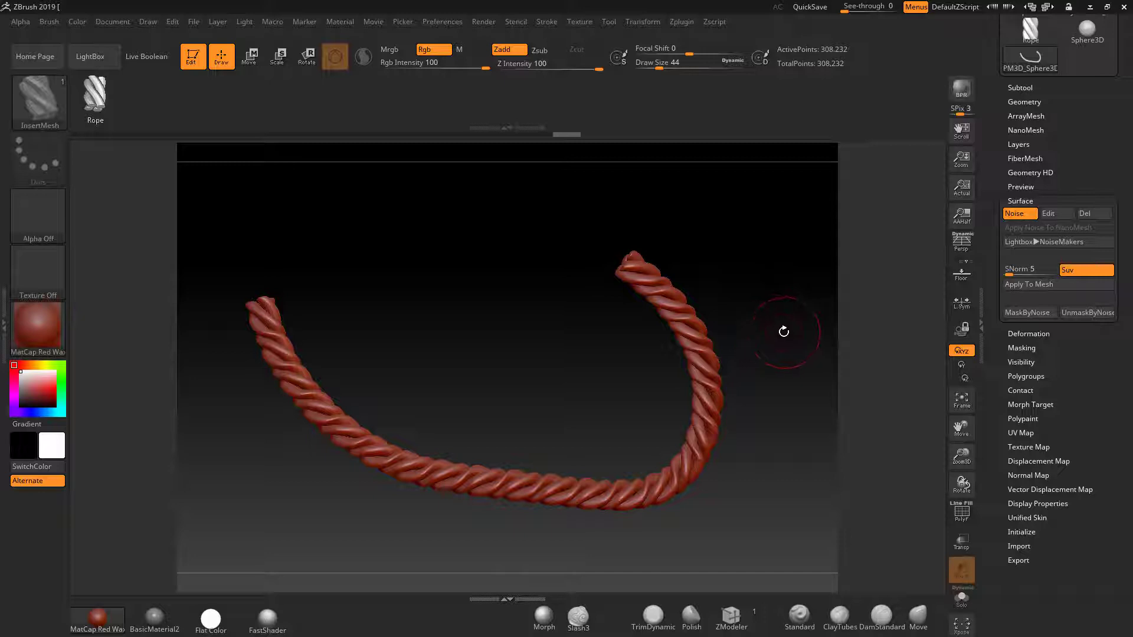
{"action": "mouse_move", "coordinate": [784, 331]}
{"action": "left_mouse_down"}
{"action": "mouse_move", "coordinate": [772, 329]}
{"action": "mouse_move", "coordinate": [784, 329]}
{"action": "left_mouse_up"}
Save the InsertMesh brush preset to the Desktop under the file name rope.
{"action": "left_click", "coordinate": [49, 22]}
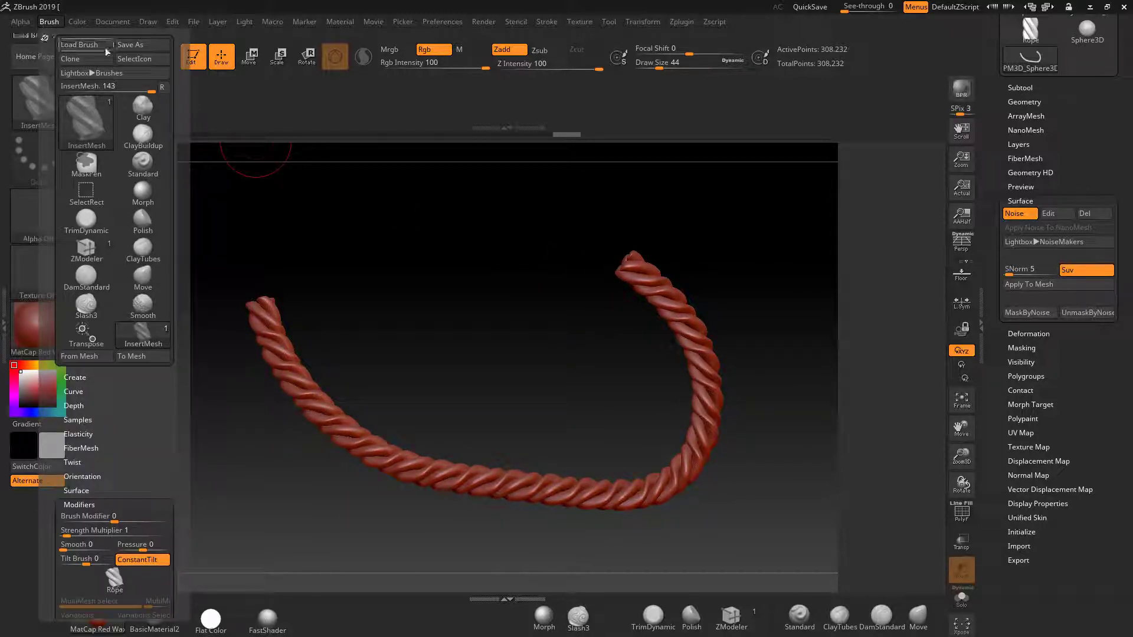
{"action": "left_click", "coordinate": [127, 47]}
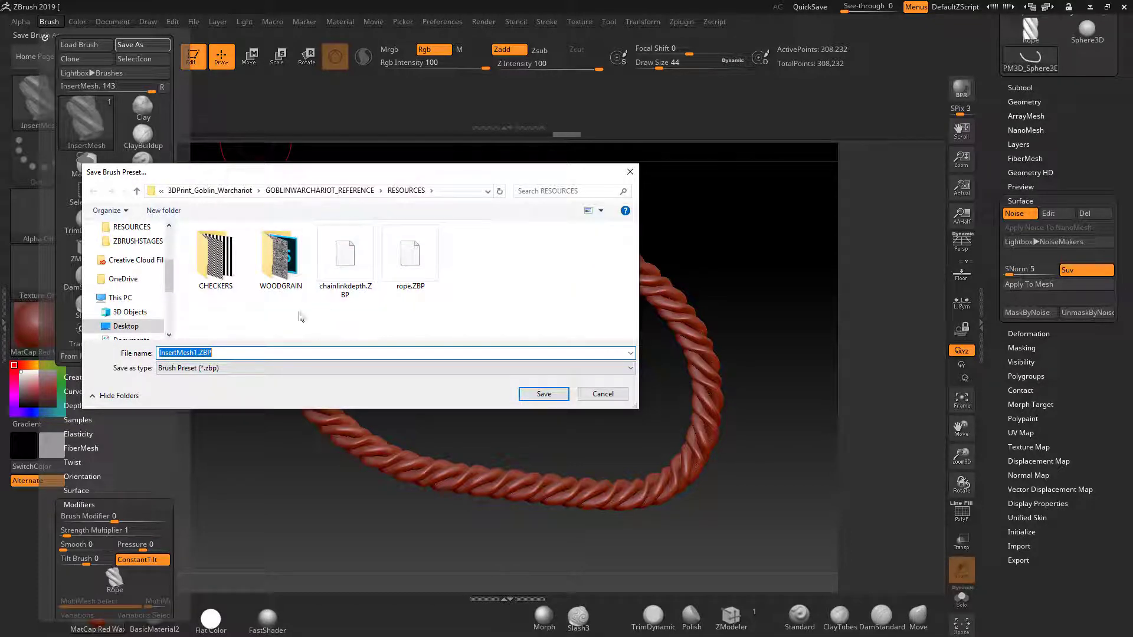
{"action": "left_click", "coordinate": [125, 325]}
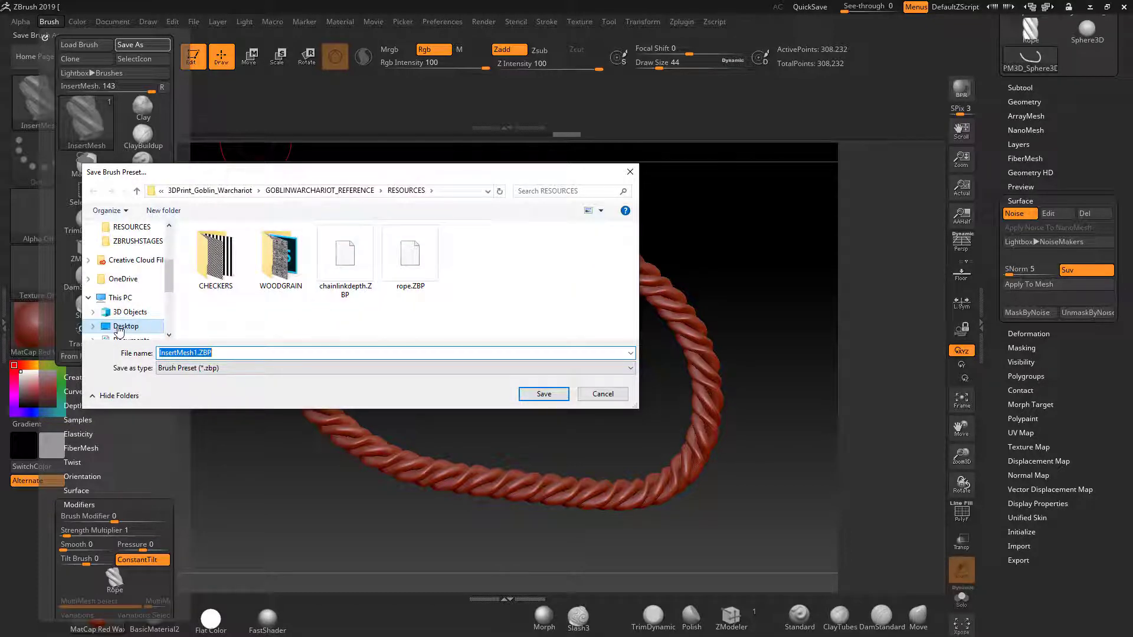
{"action": "left_click", "coordinate": [222, 353]}
{"action": "type", "text": "rop"}
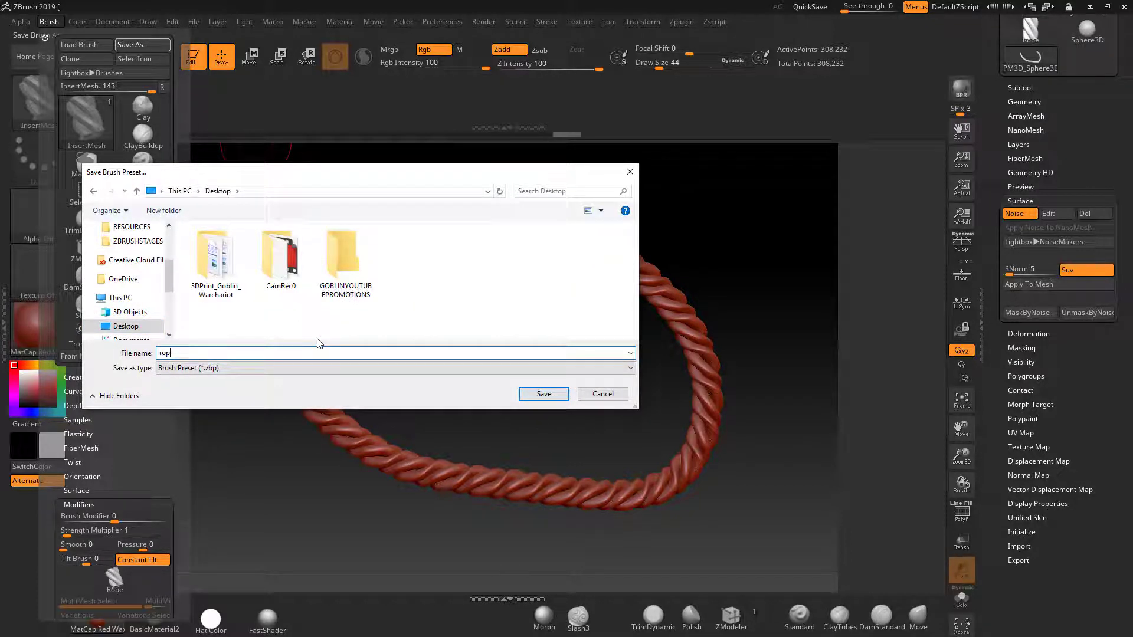
{"action": "type", "text": "e"}
{"action": "left_click", "coordinate": [540, 394]}
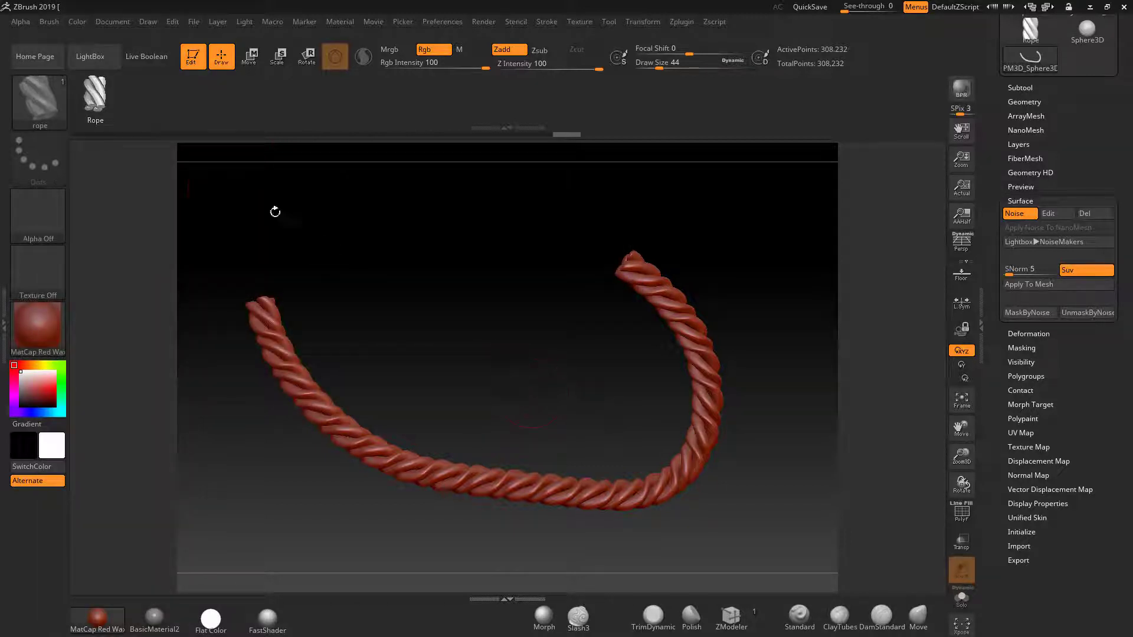
Try to load the rope.ZBP brush preset from the Desktop.
{"action": "left_click", "coordinate": [49, 22]}
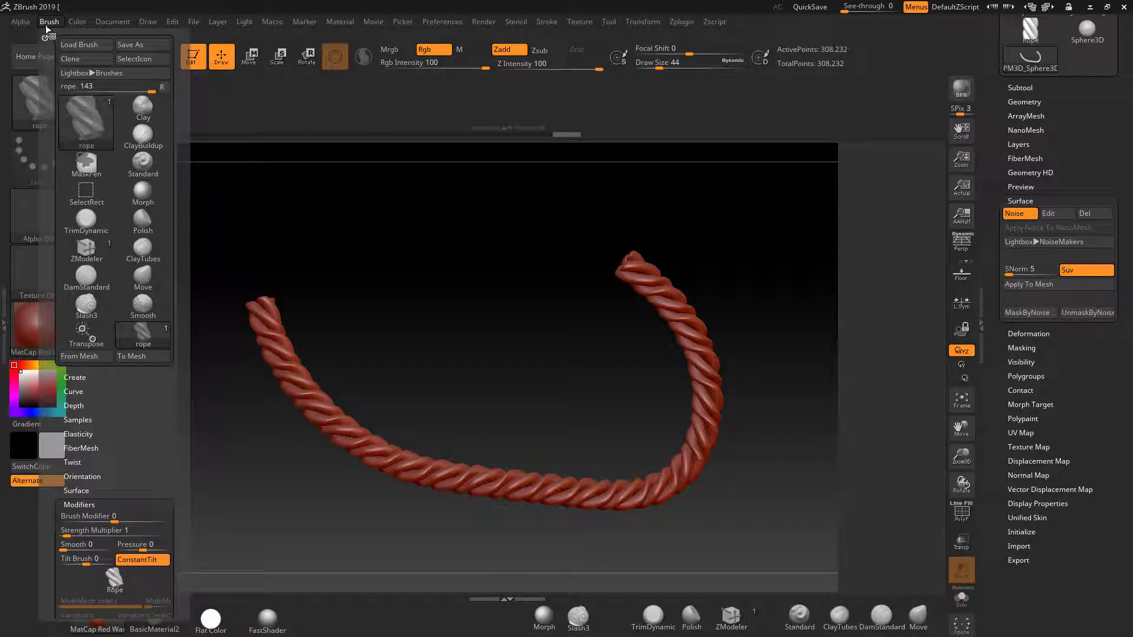
{"action": "left_click", "coordinate": [76, 45]}
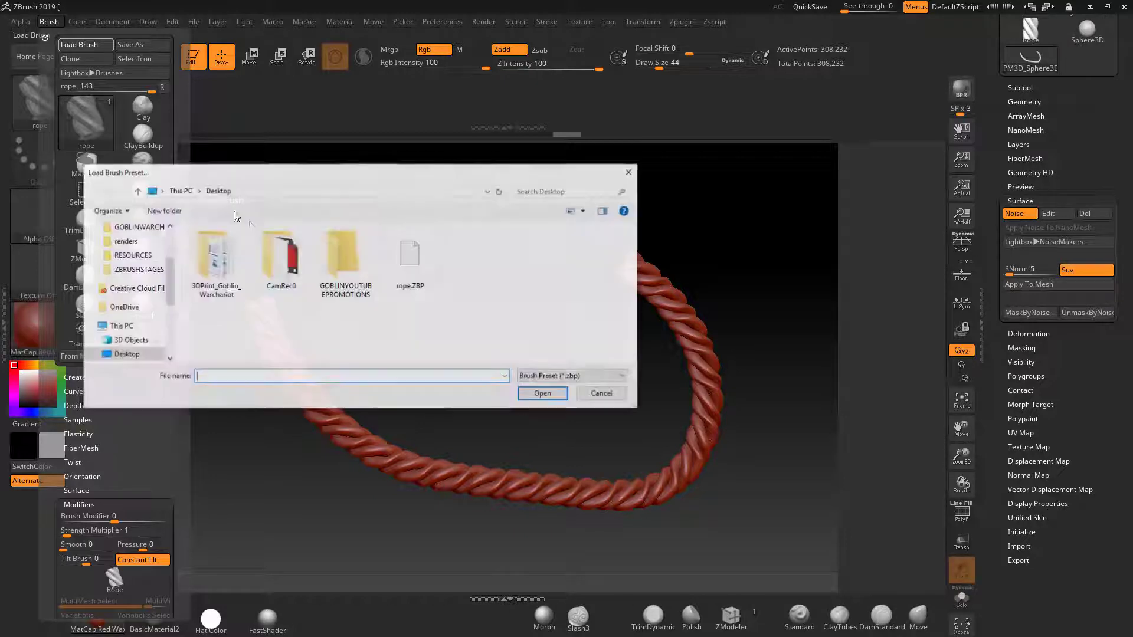
{"action": "double_click", "coordinate": [425, 271]}
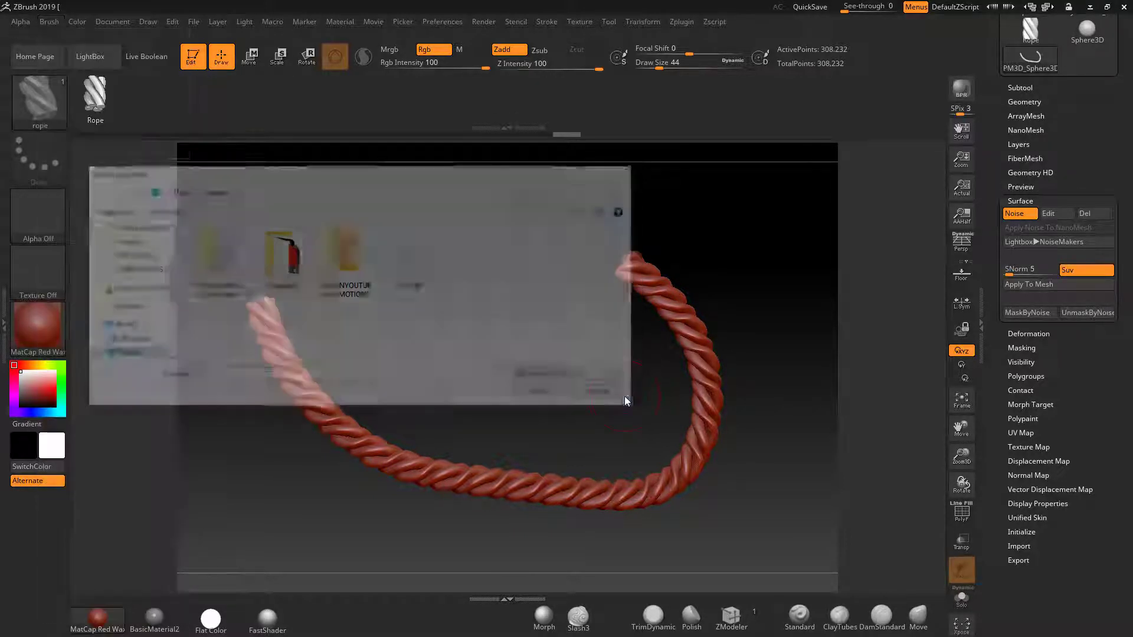